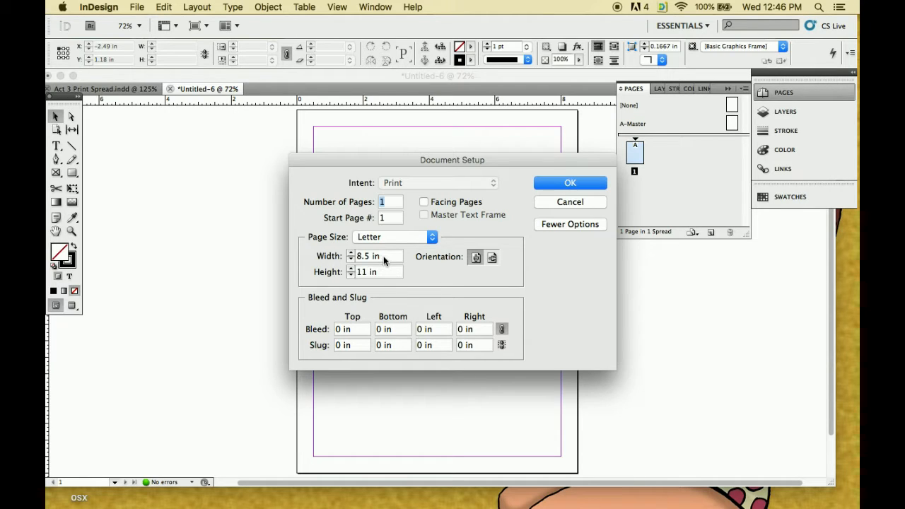
Set the document's page size to a custom 11 in wide by 7.5 in high
left_click_drag(385, 261, 366, 257)
key("BackSpace")
left_click_drag(373, 271, 357, 271)
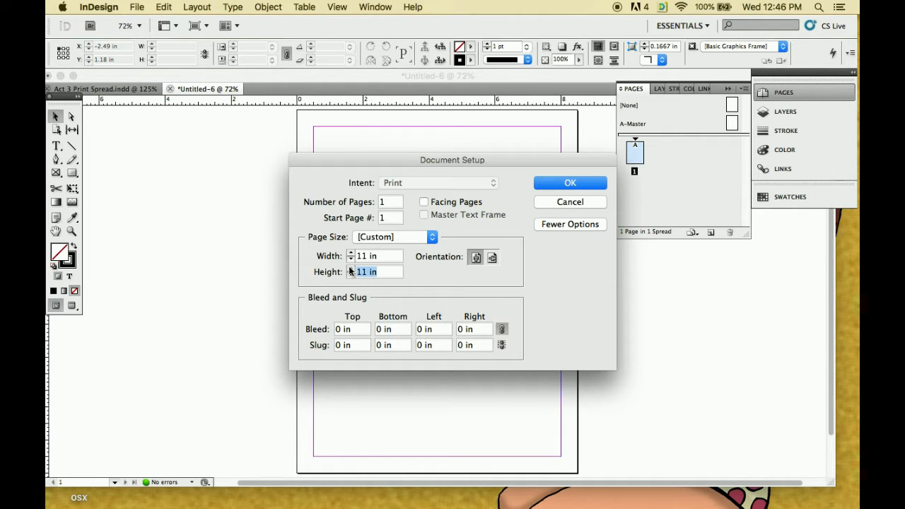
type("7.5")
left_click(569, 185)
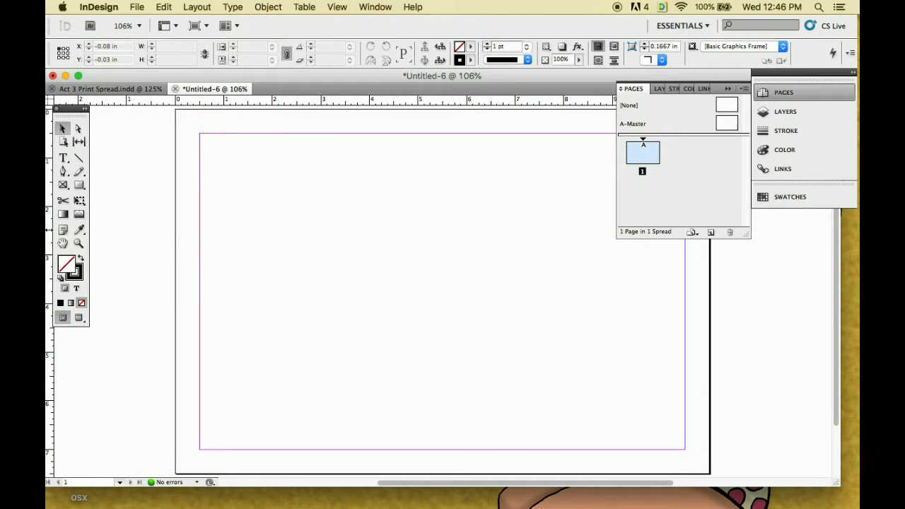
Place one vertical guide on the page's left margin line and another at X 0.25 in
left_click_drag(48, 230, 200, 236)
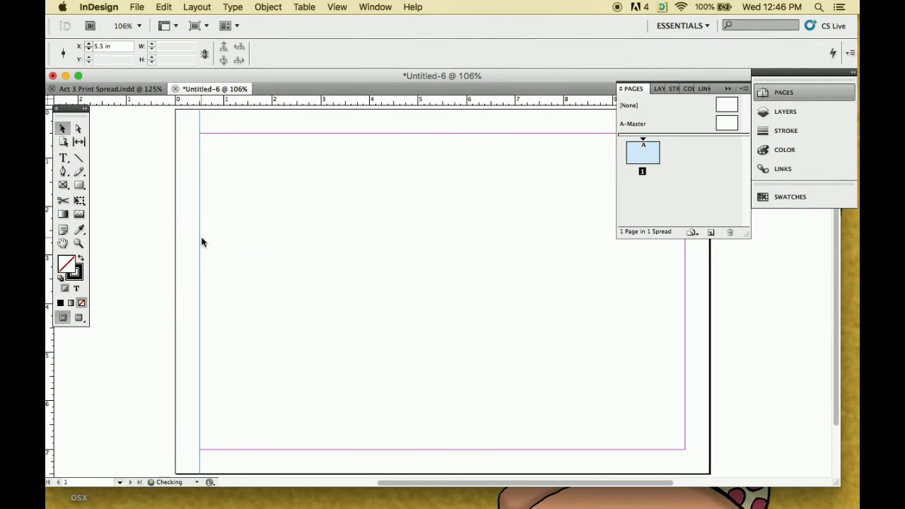
left_click_drag(51, 339, 178, 345)
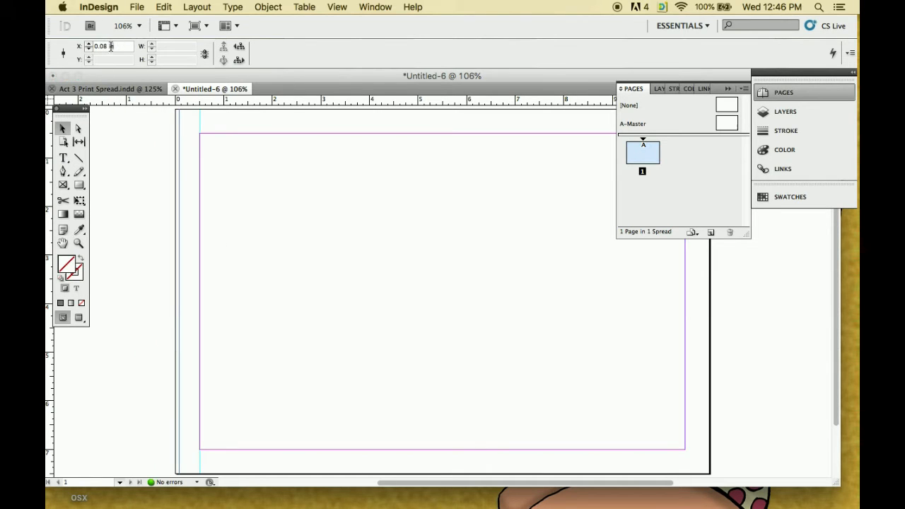
left_click_drag(118, 46, 87, 46)
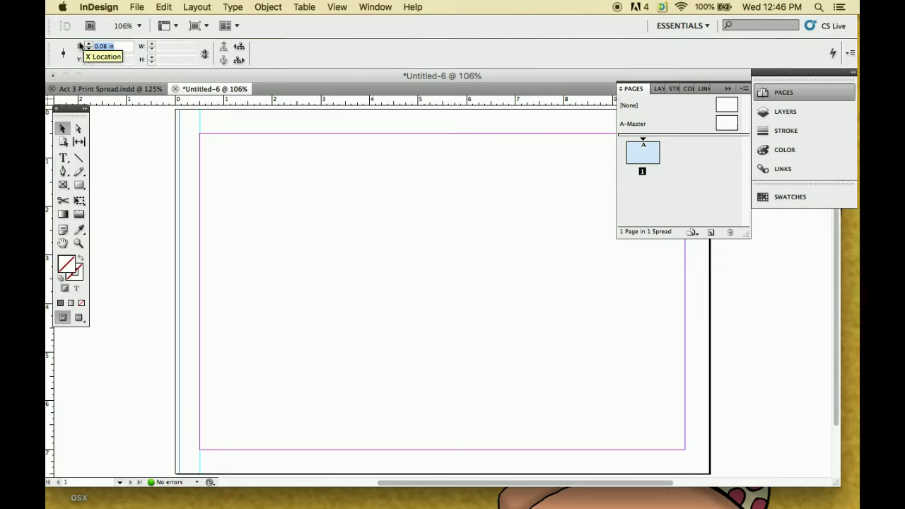
key("BackSpace")
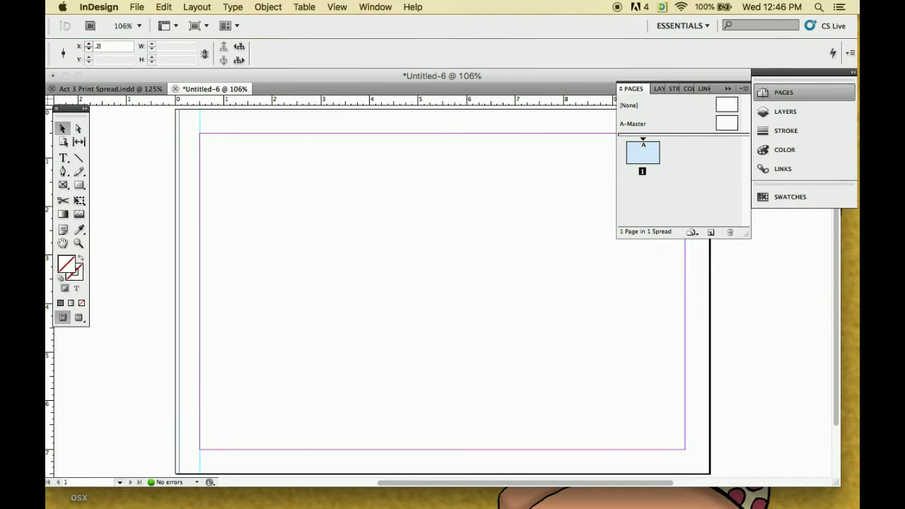
key("Return")
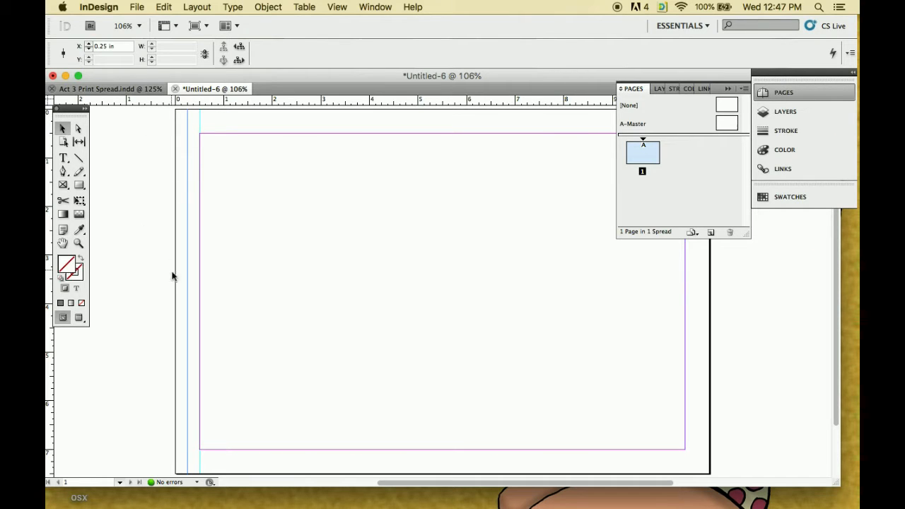
Place one vertical guide on the page's right margin line and another at X 10.75 in
left_click_drag(48, 387, 684, 400)
left_click_drag(49, 359, 696, 400)
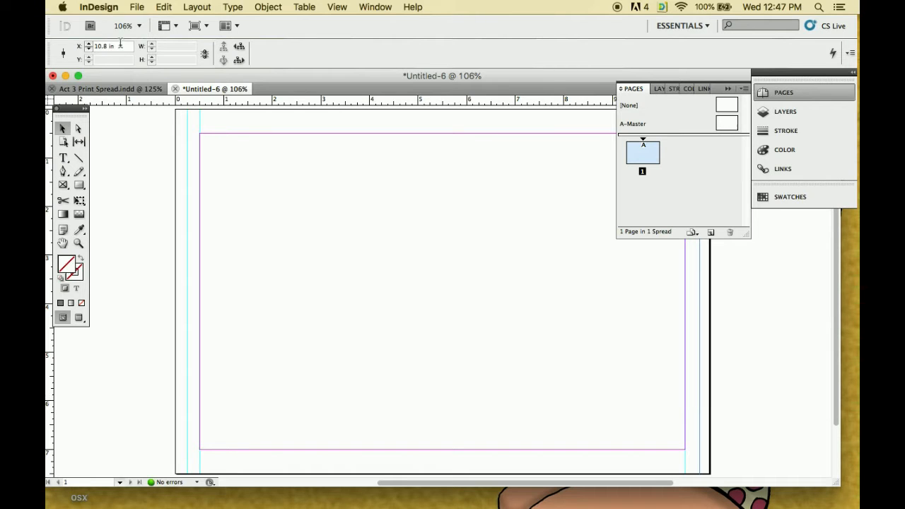
left_click_drag(120, 46, 96, 45)
type("10.75")
Add a horizontal guide near the page's top edge at Y 0.25 in
left_click_drag(415, 102, 414, 123)
left_click_drag(121, 60, 95, 60)
type("0.25")
key("Return")
Add a horizontal guide at the page's bottom edge, Y 7.5 in, and move it up to Y 7.25 in
left_click_drag(337, 102, 337, 279)
left_click(126, 60)
left_click_drag(125, 59, 95, 59)
type("7.5")
key("Return")
scroll(357, 432, "down", 2)
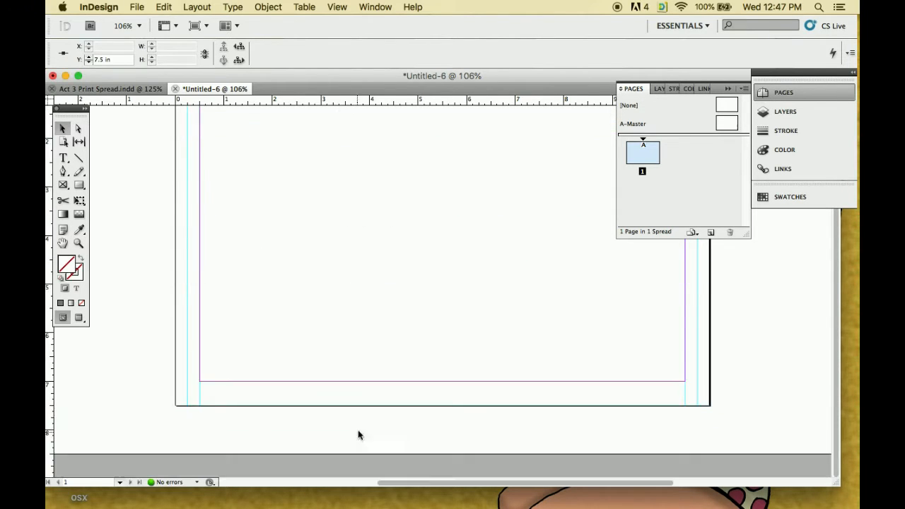
left_click_drag(365, 404, 323, 399)
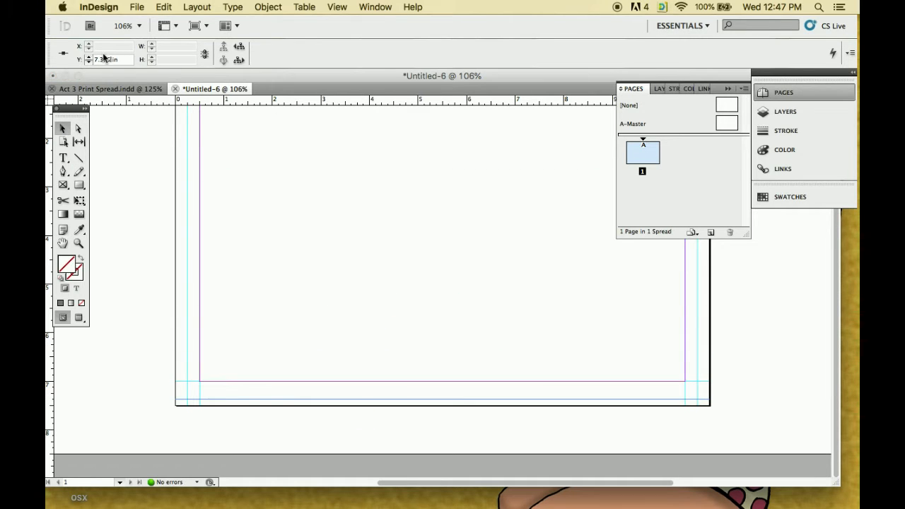
key("BackSpace")
type("25")
key("Return")
scroll(255, 204, "up", 2)
Add two vertical guides in the middle of the page, at X 5.5 in and X 5.25 in
left_click_drag(49, 362, 417, 353)
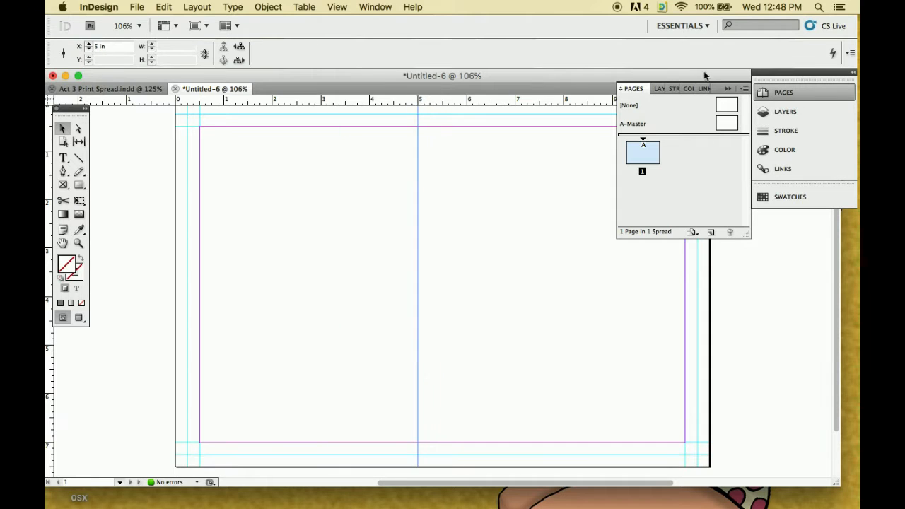
left_click(728, 89)
left_click_drag(53, 436, 443, 377)
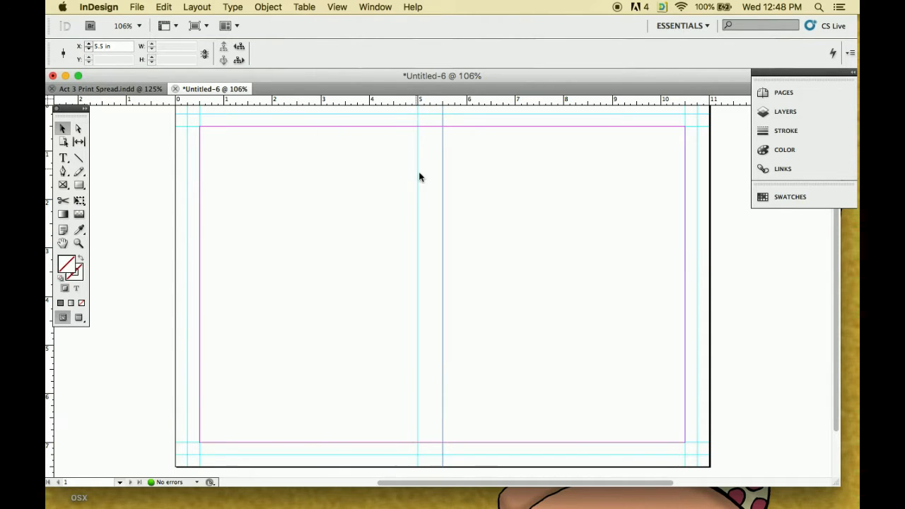
left_click(417, 187)
left_click_drag(111, 47, 89, 47)
type("5.25")
key("Return")
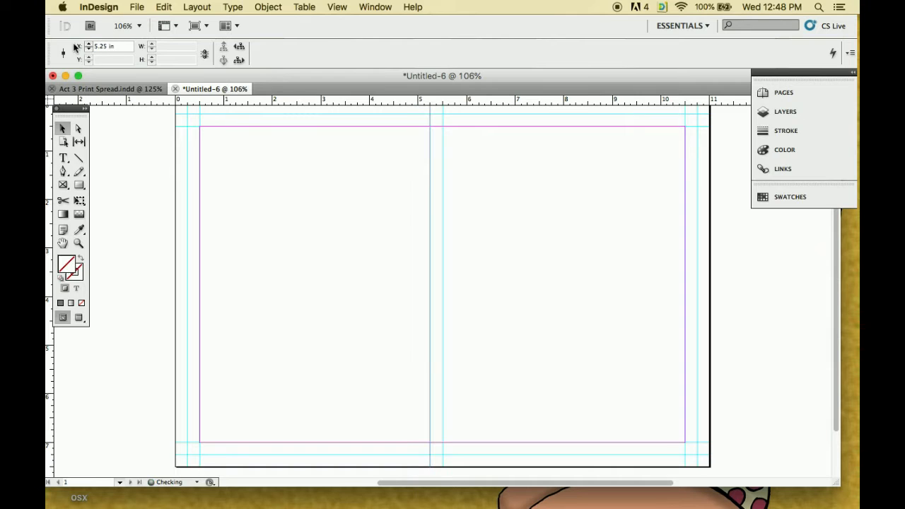
Add a vertical guide to the other side of the page's centre guide at X 5.75 in
left_click_drag(49, 389, 456, 353)
left_click_drag(116, 46, 90, 48)
type("5.75")
key("Return")
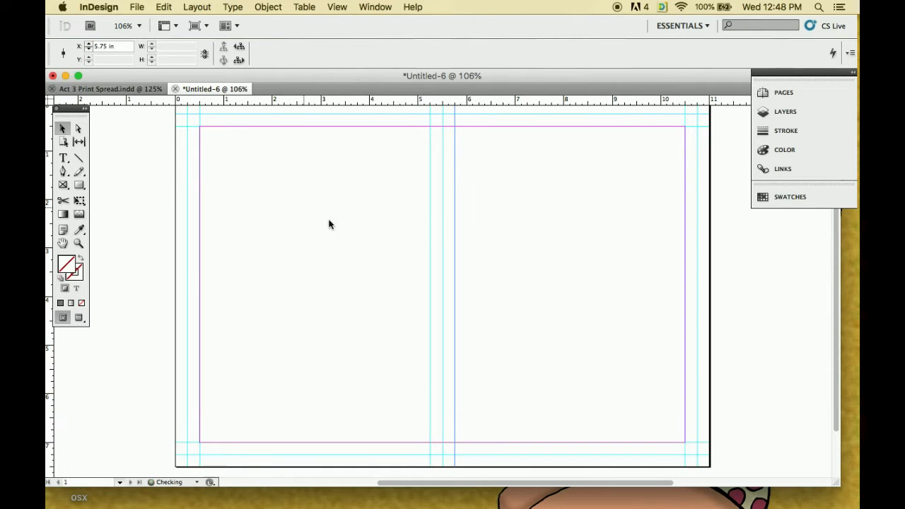
Duplicate the page 1 spread together with its guides
left_click(777, 94)
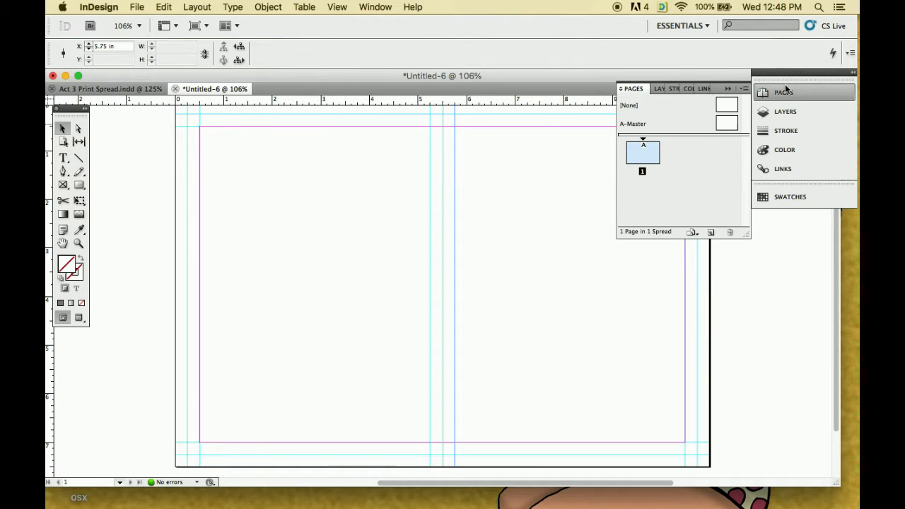
left_click(744, 89)
left_click(680, 126)
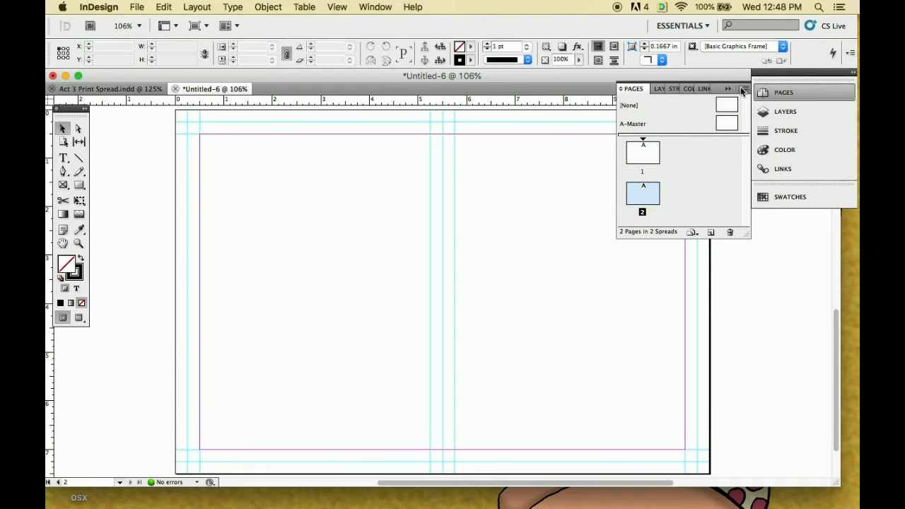
left_click(744, 89)
left_click(683, 139)
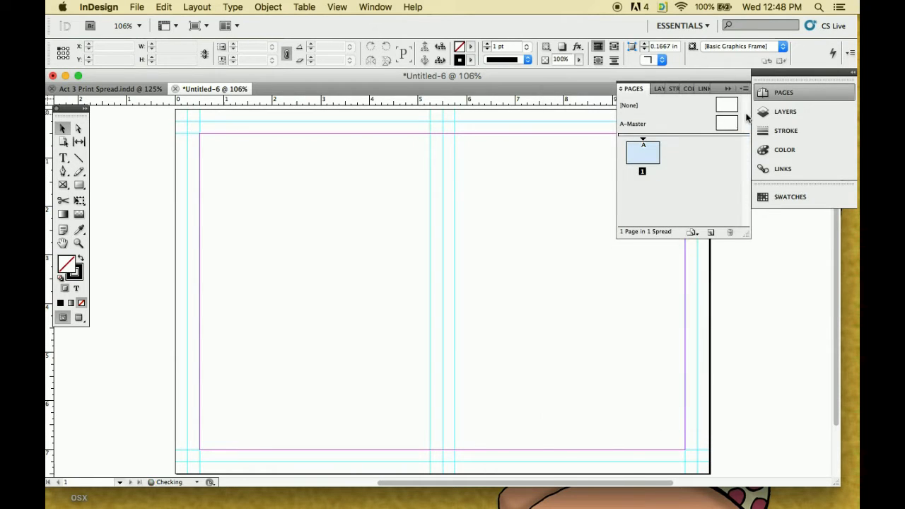
key("super+z")
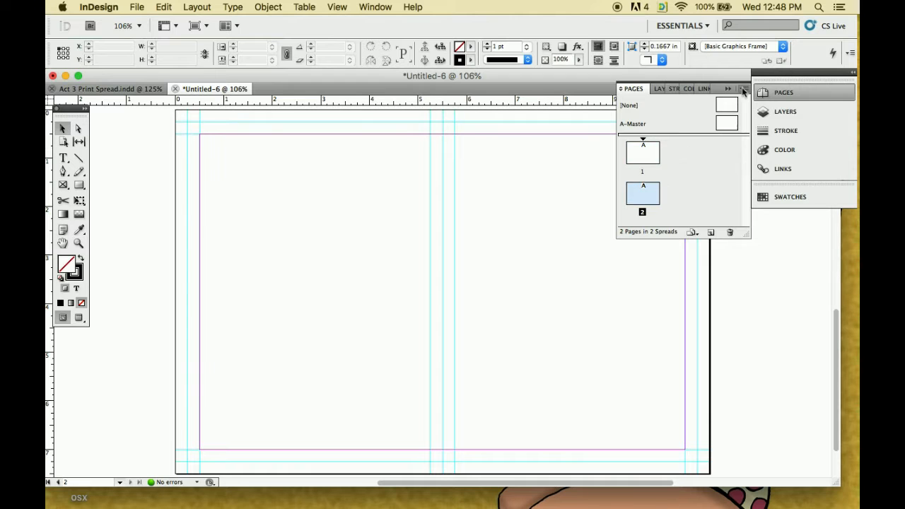
Duplicate the last spread three times to extend the document from page 2 to page 5
left_click(744, 89)
left_click(680, 139)
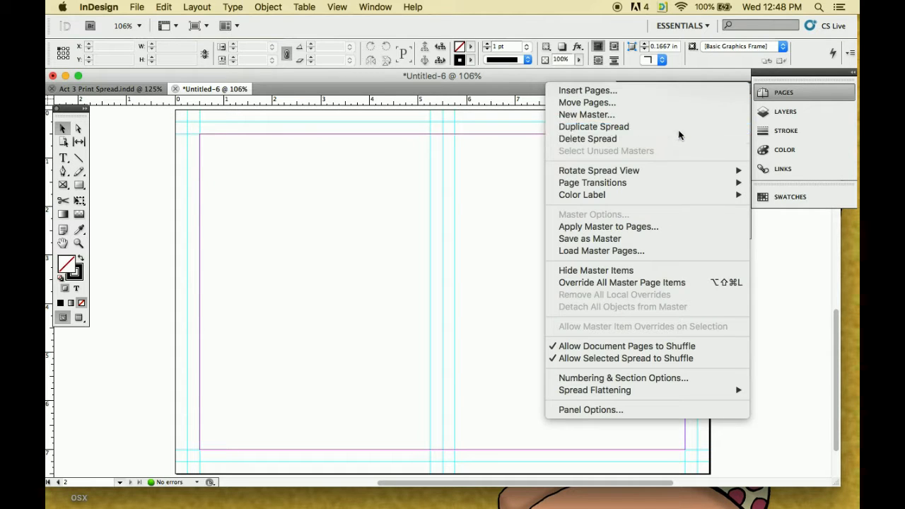
left_click(741, 90)
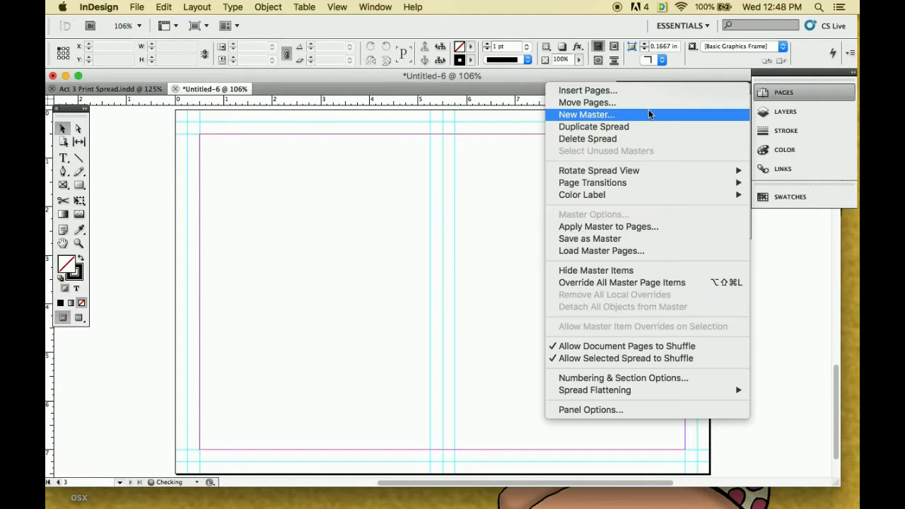
left_click(642, 127)
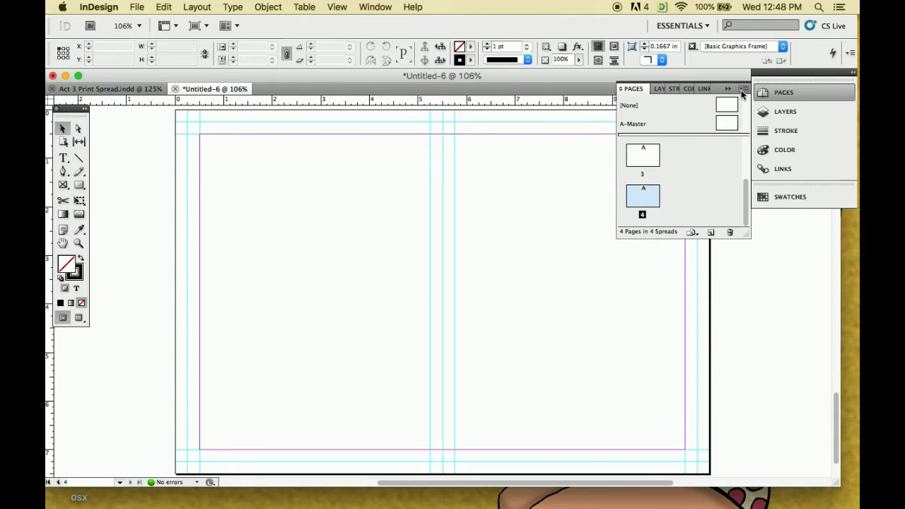
left_click(741, 90)
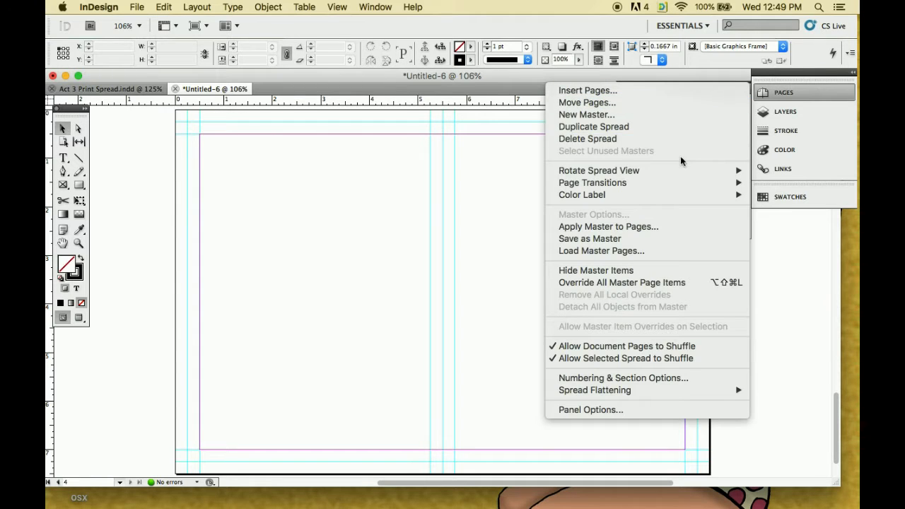
left_click(623, 127)
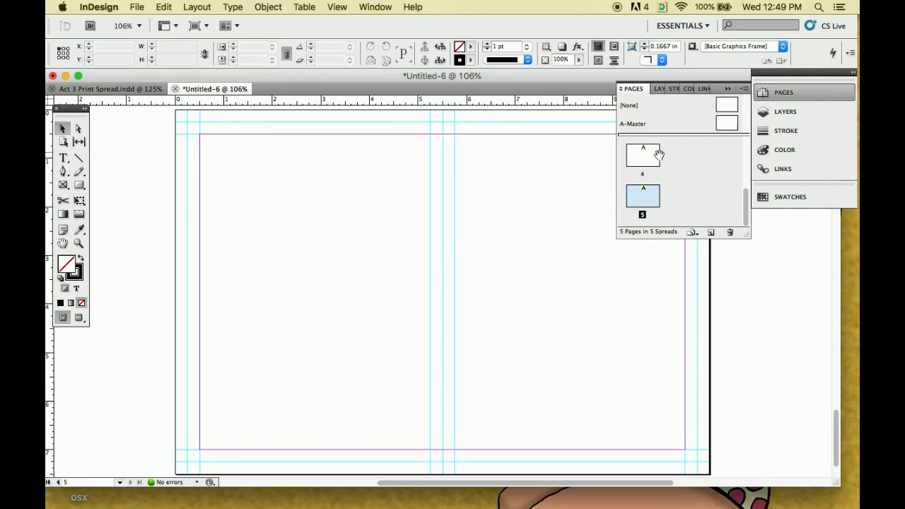
Duplicate the page 5 spread and each new last spread to extend the document to page 8
right_click(646, 201)
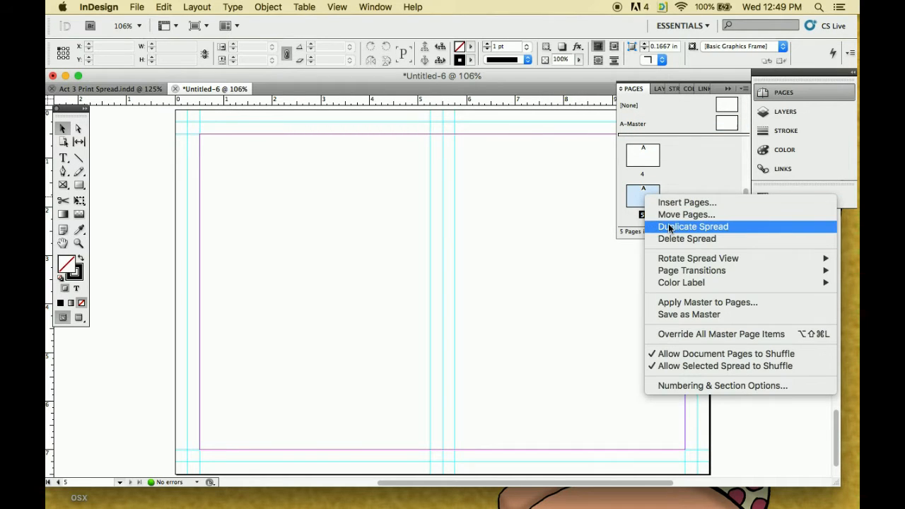
left_click(669, 228)
right_click(656, 199)
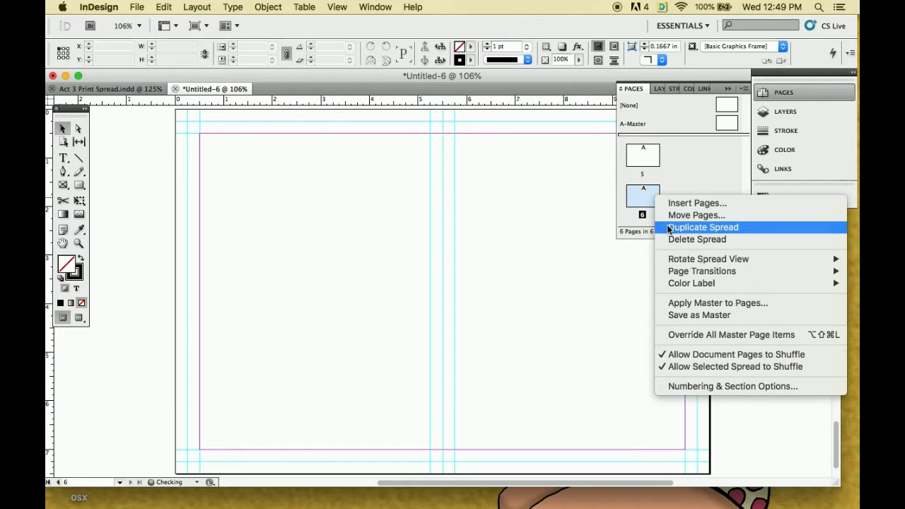
left_click(666, 227)
right_click(655, 201)
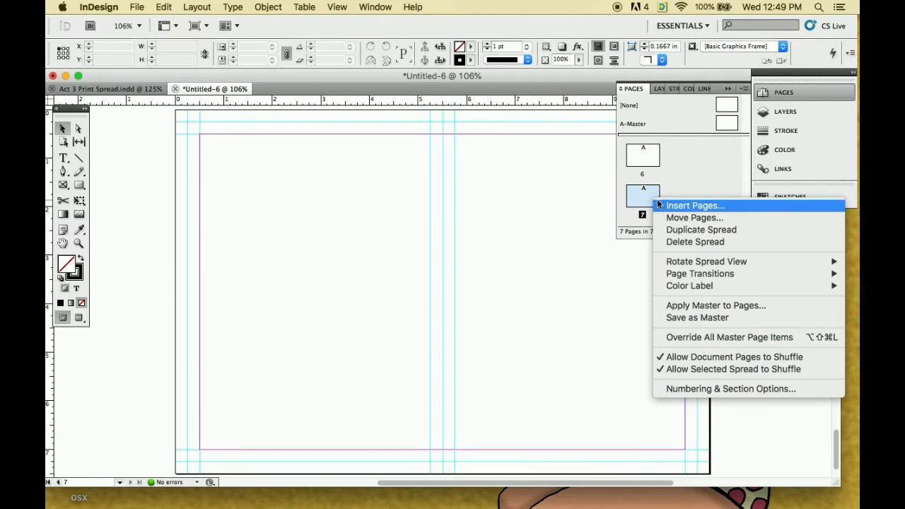
left_click(683, 230)
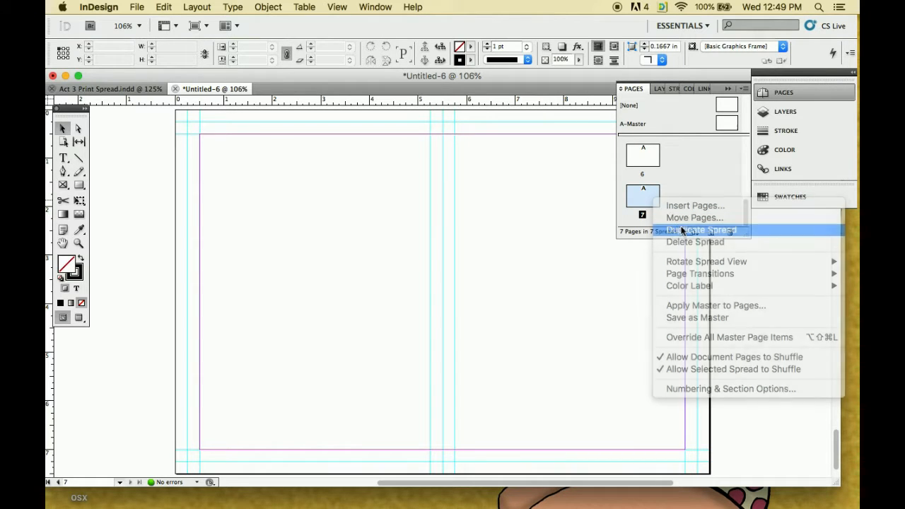
Duplicate the page 8 spread and the new last spread to extend the document to page 10
scroll(556, 264, "down", 10)
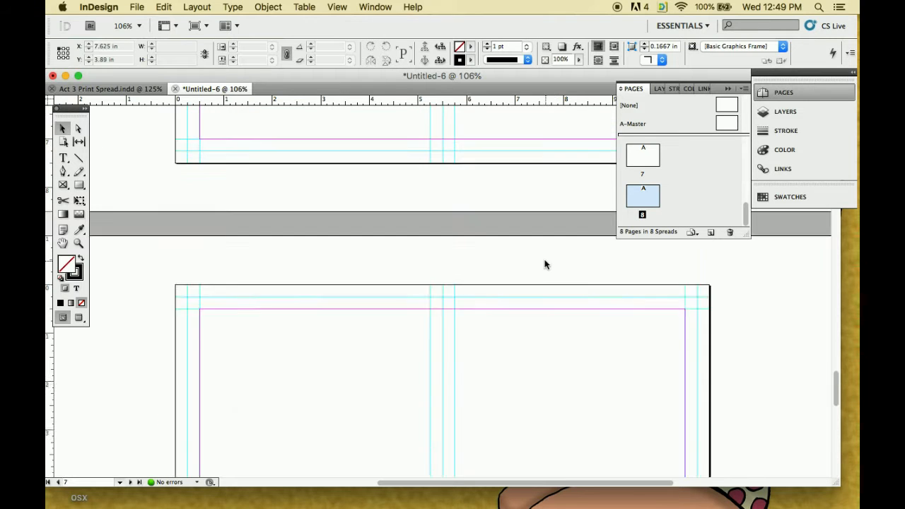
scroll(543, 263, "down", 2)
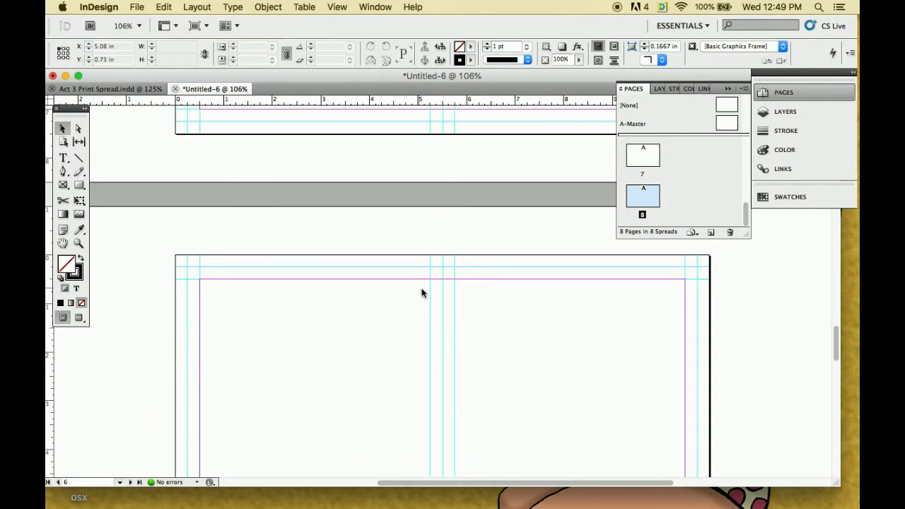
scroll(438, 283, "down", 10)
right_click(644, 195)
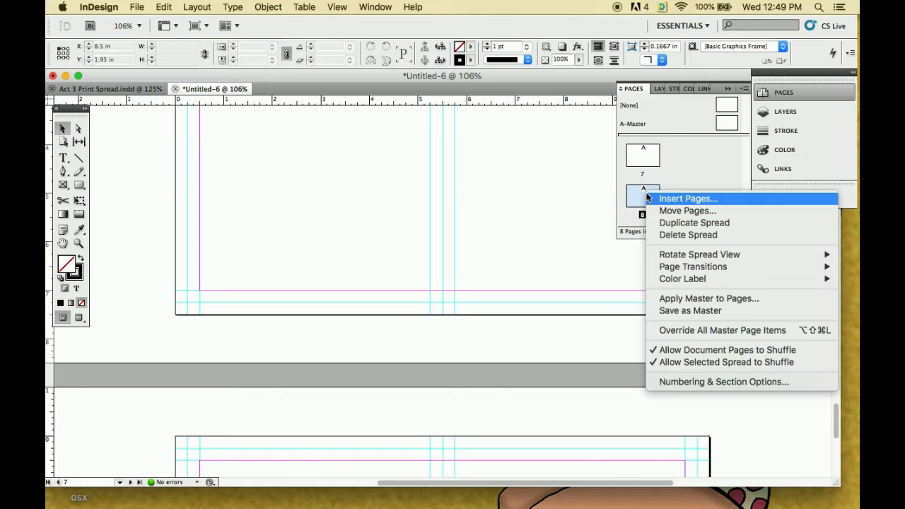
left_click(668, 223)
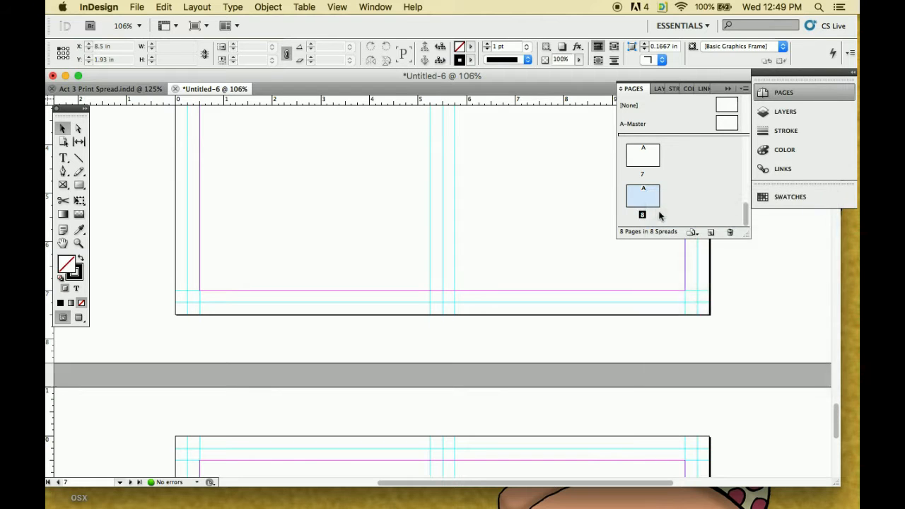
right_click(651, 204)
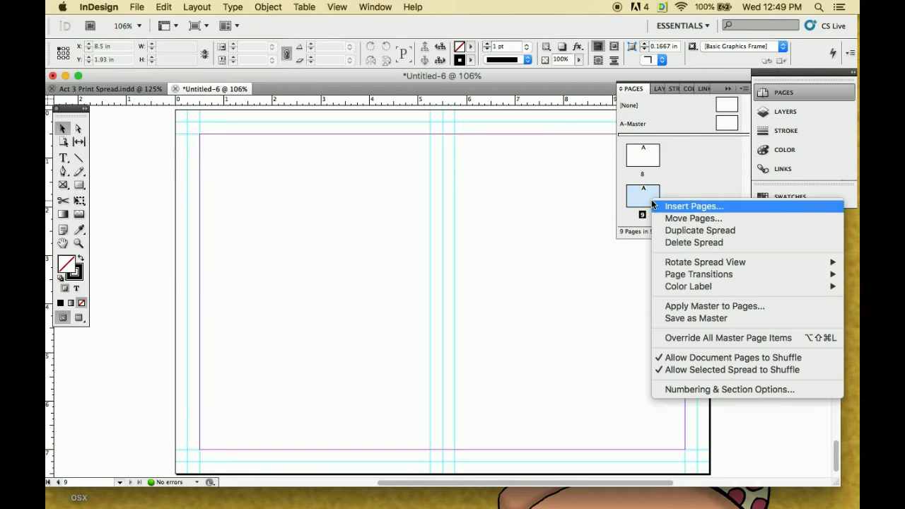
left_click(675, 231)
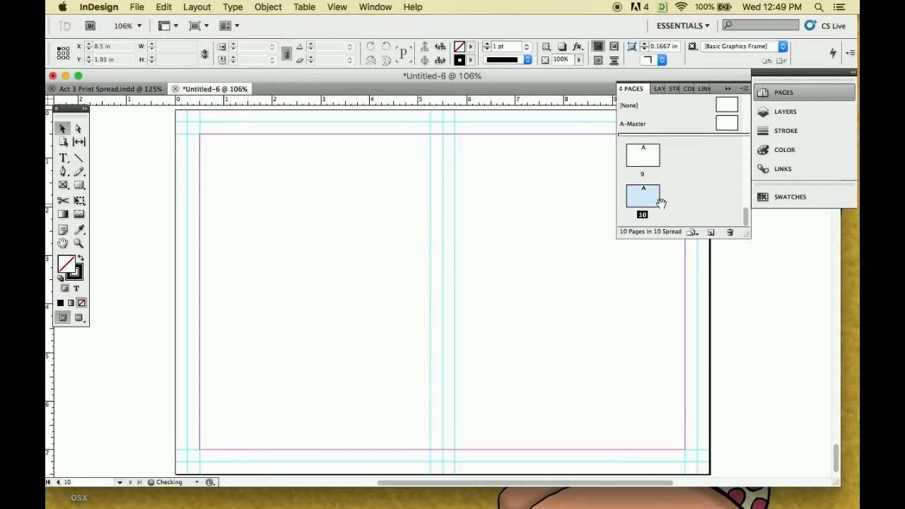
Duplicate the page 10 spread and each new last spread to extend the document to page 13
right_click(648, 203)
left_click(665, 231)
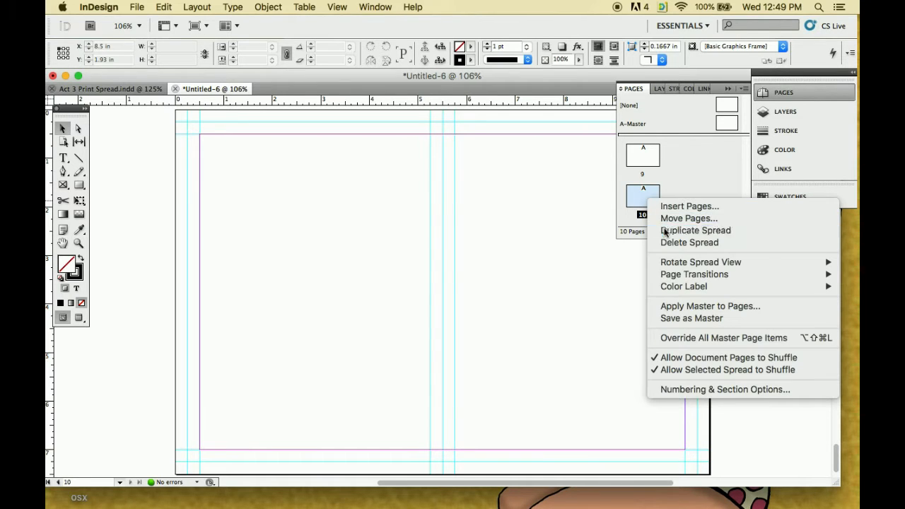
right_click(651, 204)
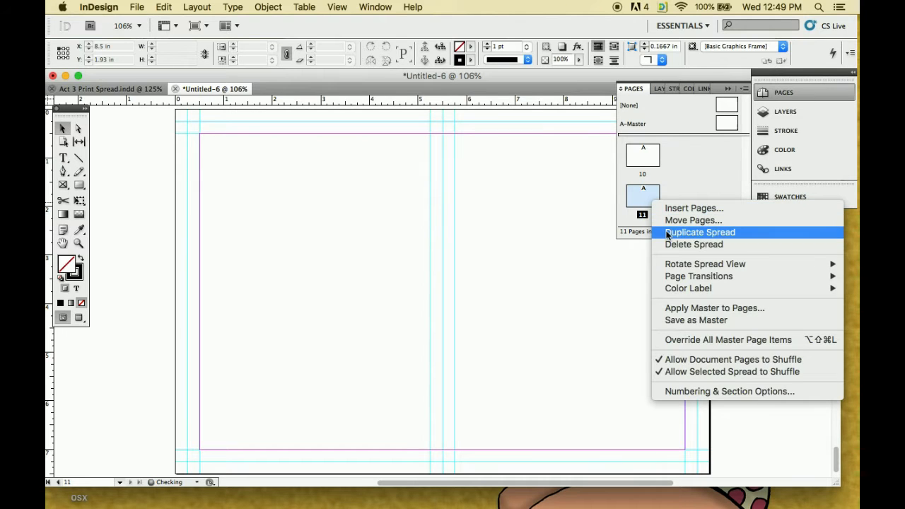
left_click(667, 232)
right_click(652, 203)
left_click(665, 228)
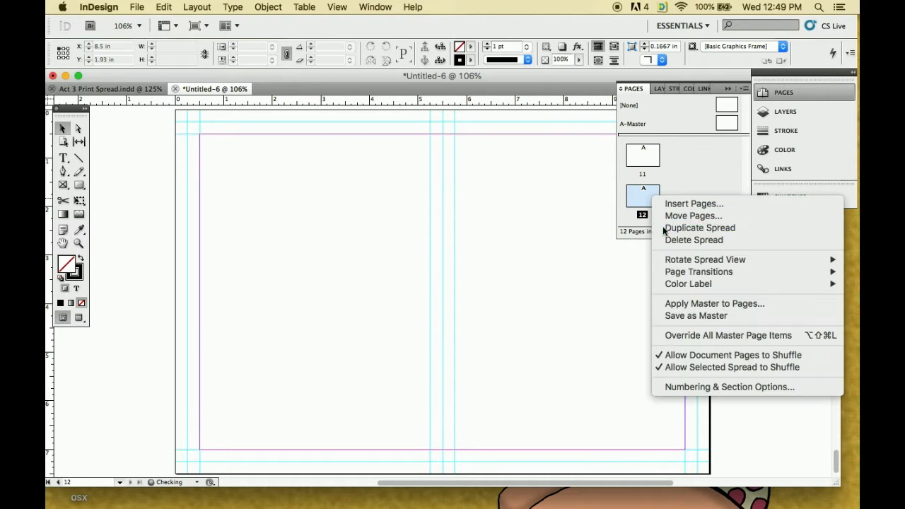
Duplicate the page 13 spread and each new last spread to extend the document to page 16
right_click(653, 204)
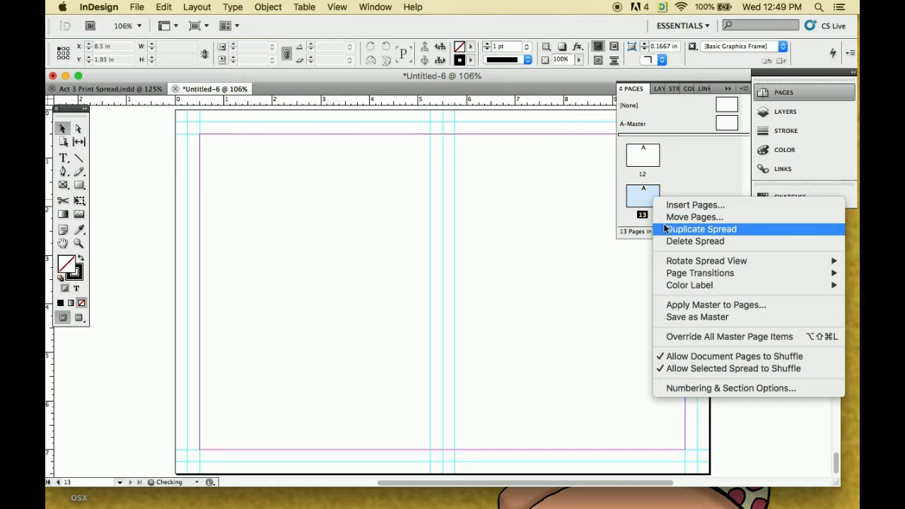
left_click(664, 229)
right_click(651, 202)
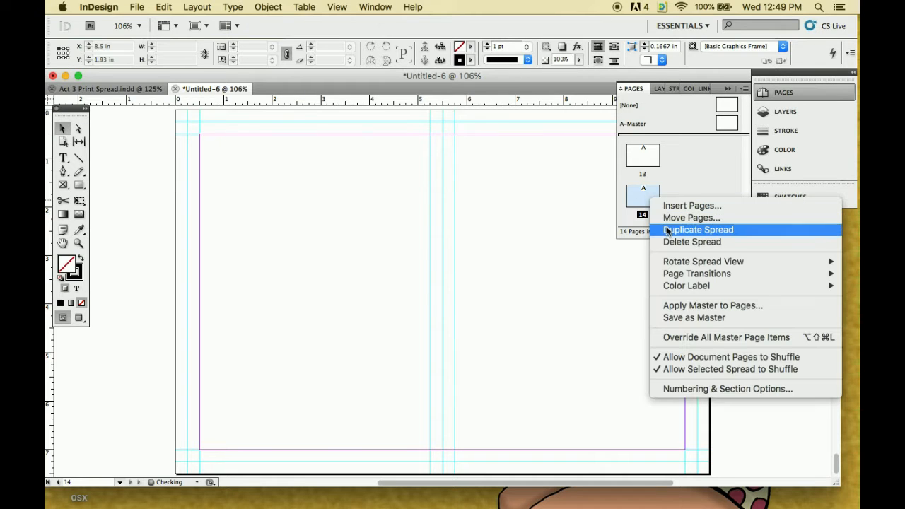
left_click(665, 229)
right_click(652, 205)
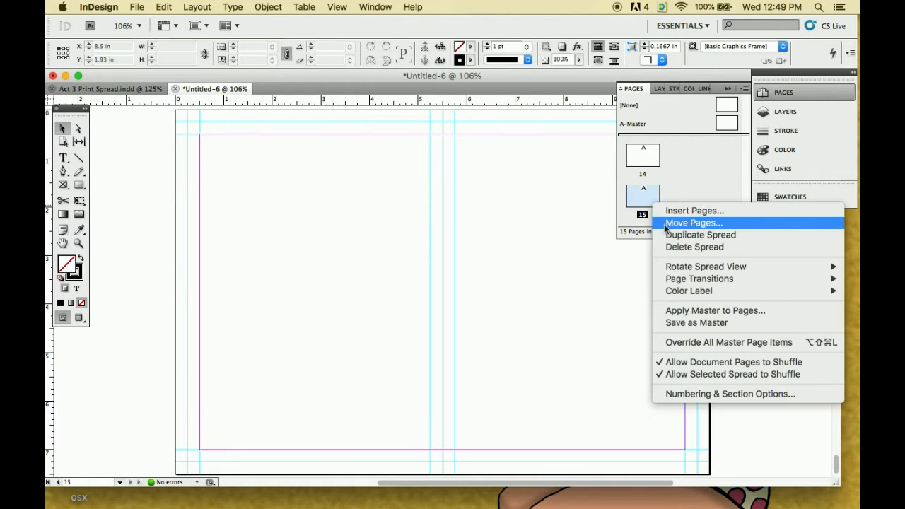
left_click(667, 234)
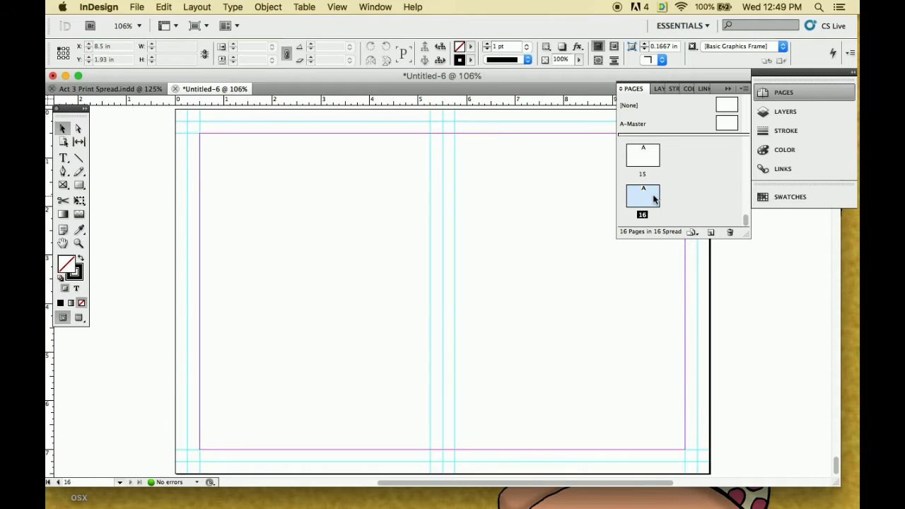
Select the spreads of pages 13 to 16 together and duplicate them to extend the document to page 20
scroll(652, 197, "up", 4)
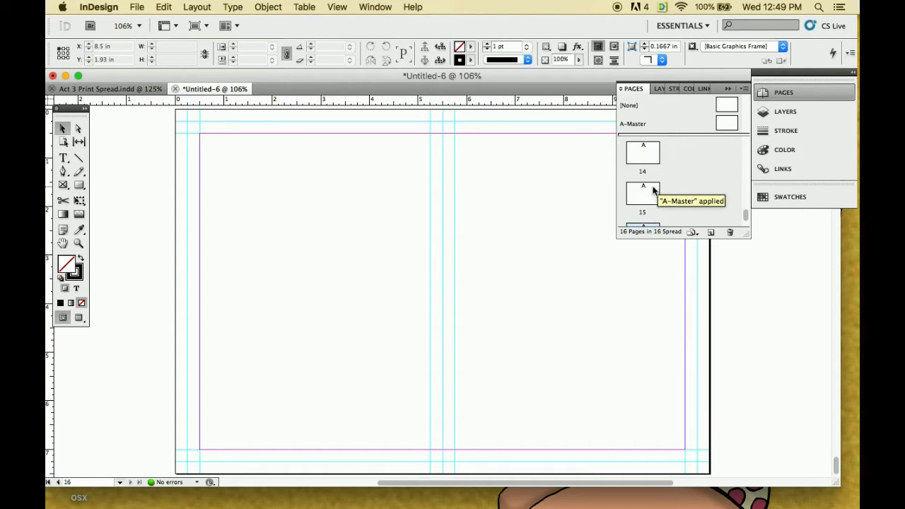
left_click(650, 186, "shift")
scroll(650, 187, "down", 1)
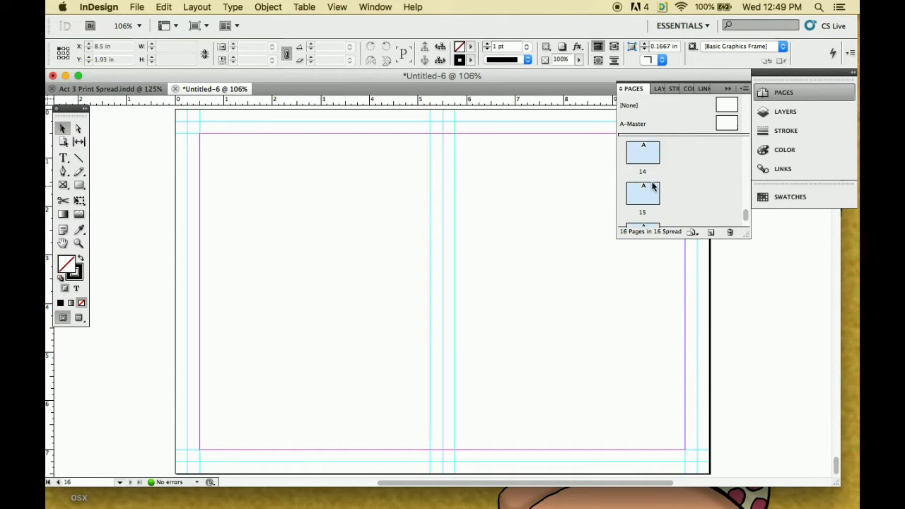
scroll(649, 195, "down", 2)
scroll(649, 198, "up", 2)
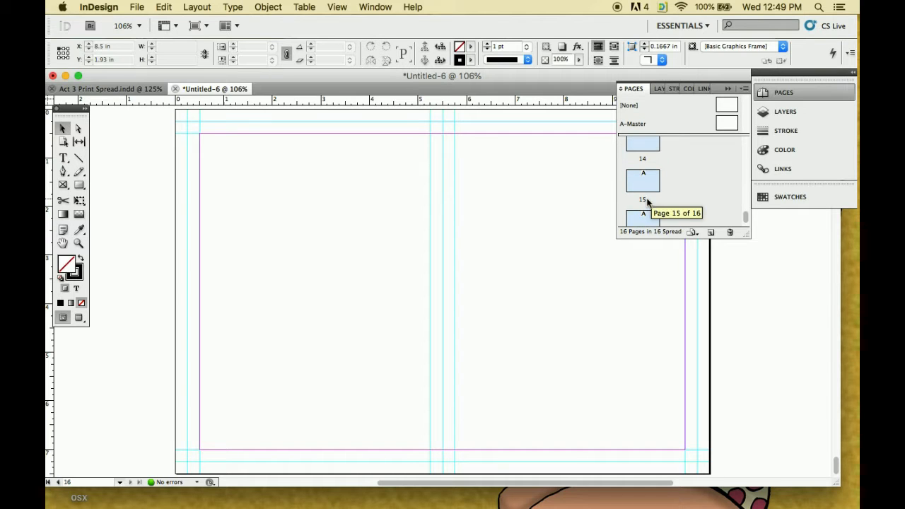
scroll(647, 195, "up", 2)
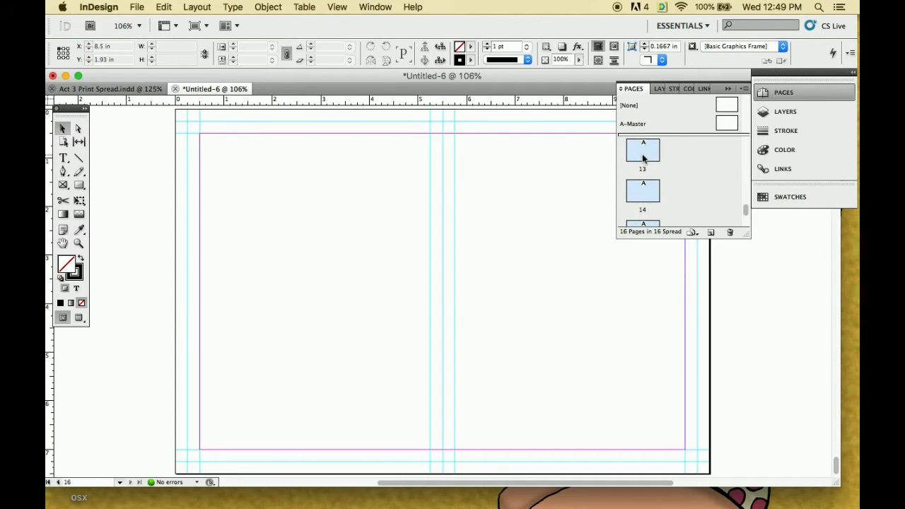
right_click(641, 154)
left_click(661, 185)
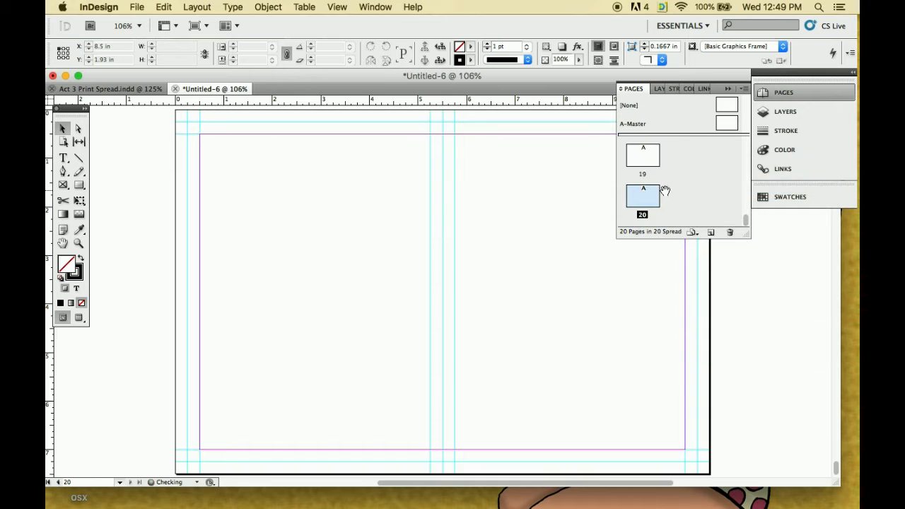
Go back to the page 1 spread, bring the whole spread into view and collapse the page thumbnails
scroll(507, 297, "up", 20)
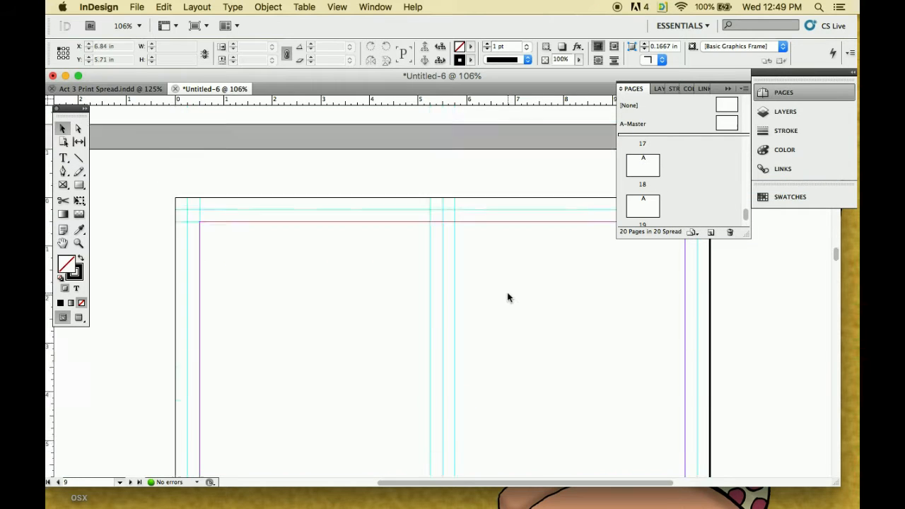
scroll(500, 301, "up", 5)
scroll(707, 180, "up", 10)
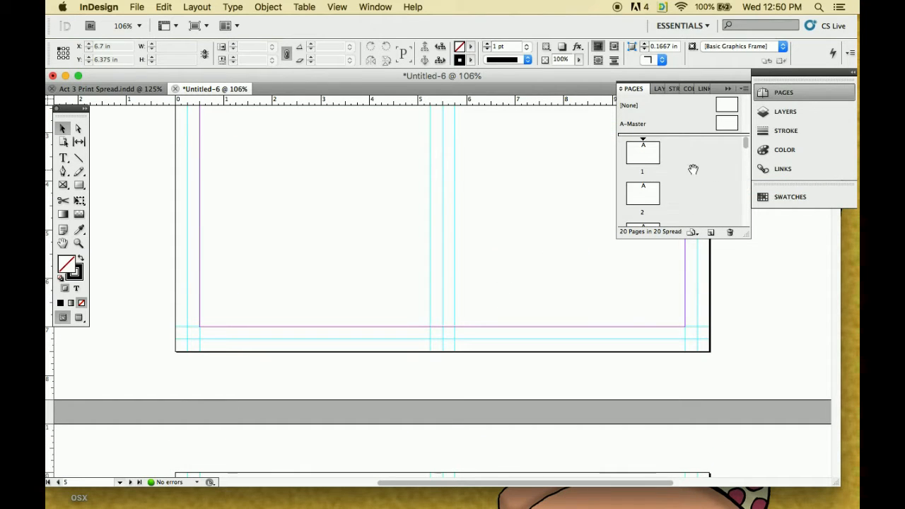
left_click(651, 157)
left_click(373, 177)
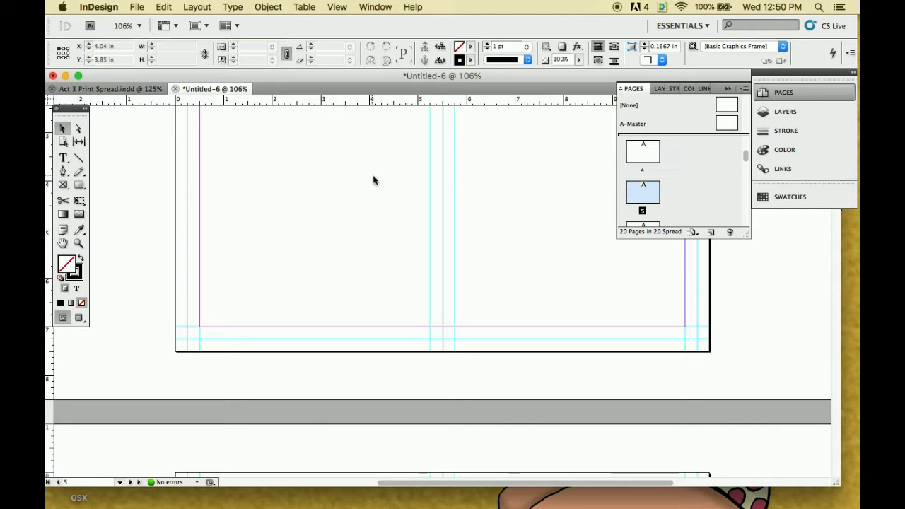
scroll(324, 212, "down", 8)
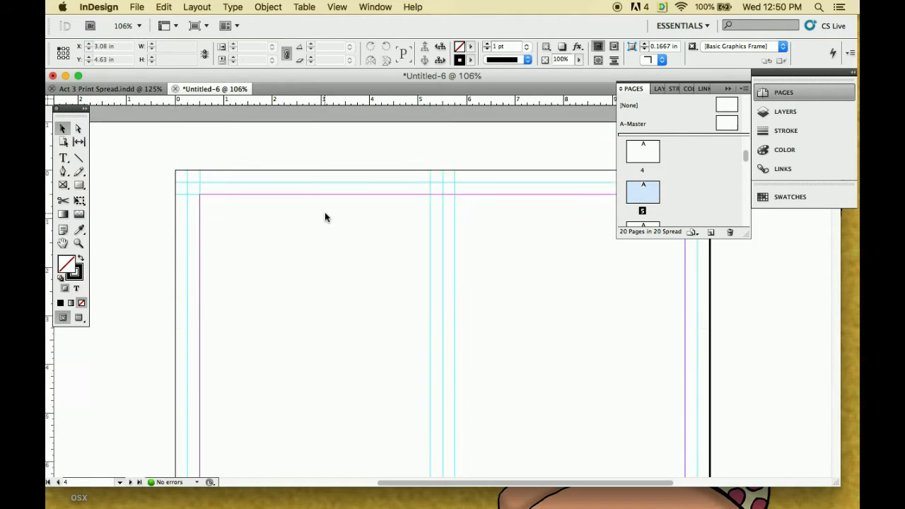
scroll(325, 216, "up", 5)
left_click(640, 157)
scroll(645, 159, "up", 5)
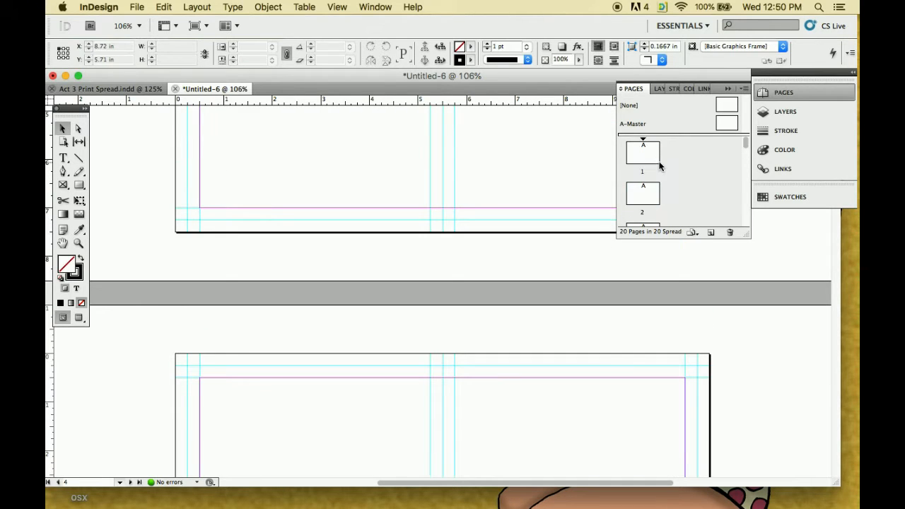
left_click(653, 158)
double_click(653, 158)
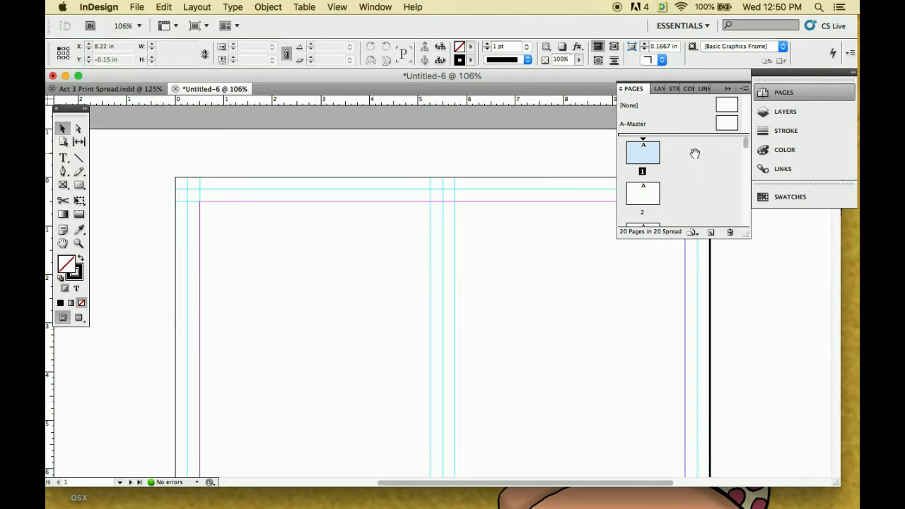
scroll(405, 293, "down", 4)
scroll(376, 253, "up", 2)
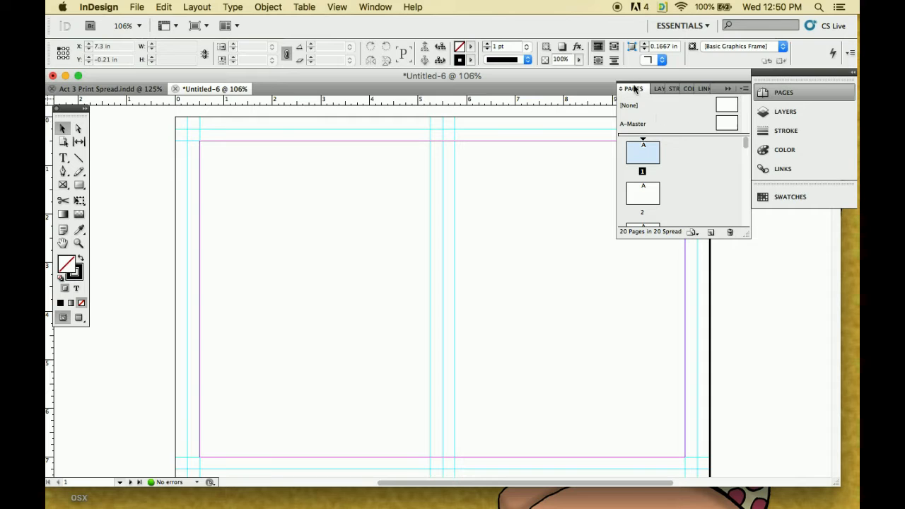
left_click(728, 89)
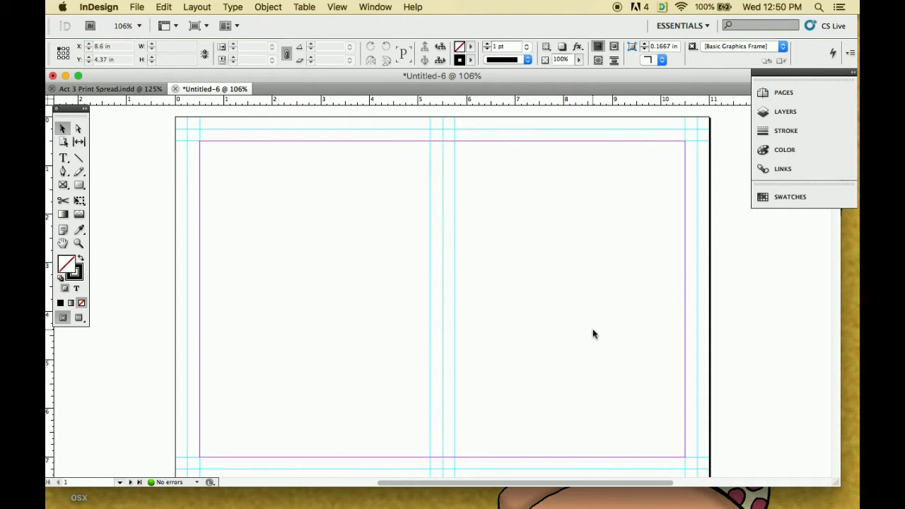
Switch to Finder and place A3Cover.jpg and Back Cover.jpg from the Act 3 Images for Print folder side by side on page 1
mouse_move(851, 124)
mouse_move(838, 119)
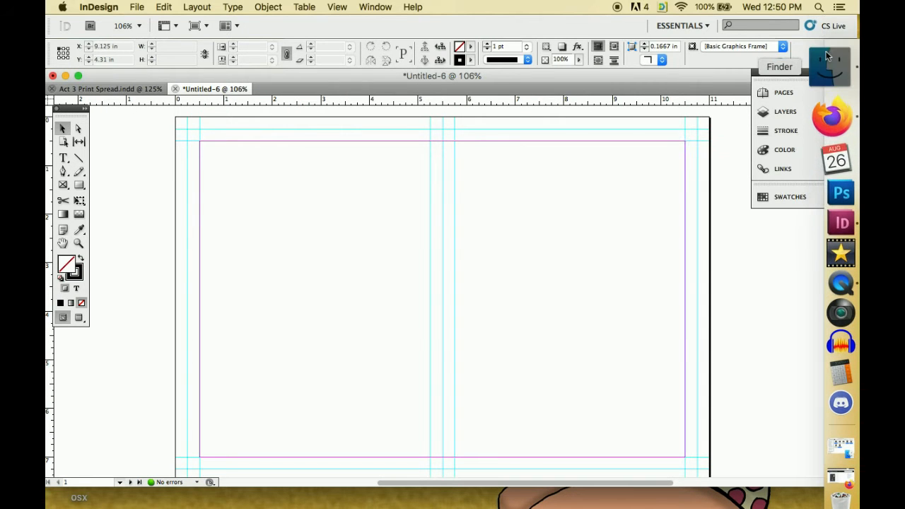
left_click(827, 57)
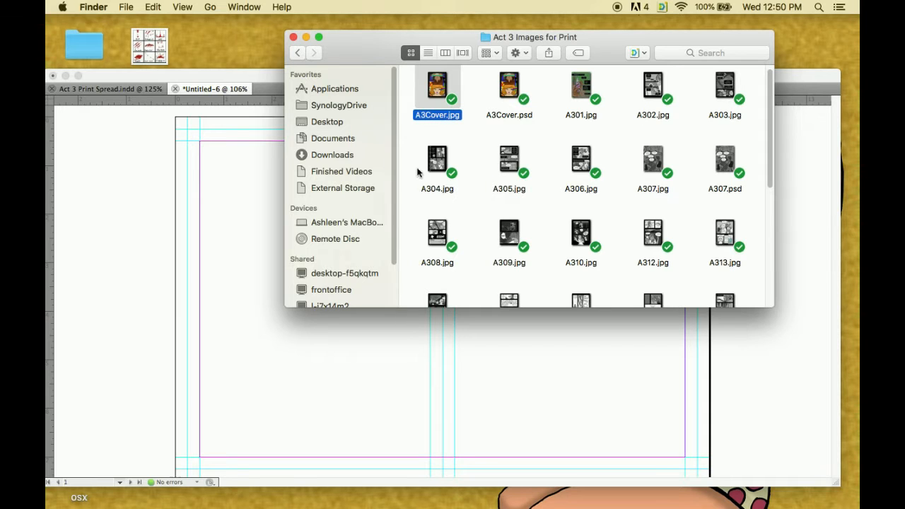
scroll(424, 185, "down", 1)
key("Down")
key("Down")
key("Down")
key("Down")
key("Down")
key("Down")
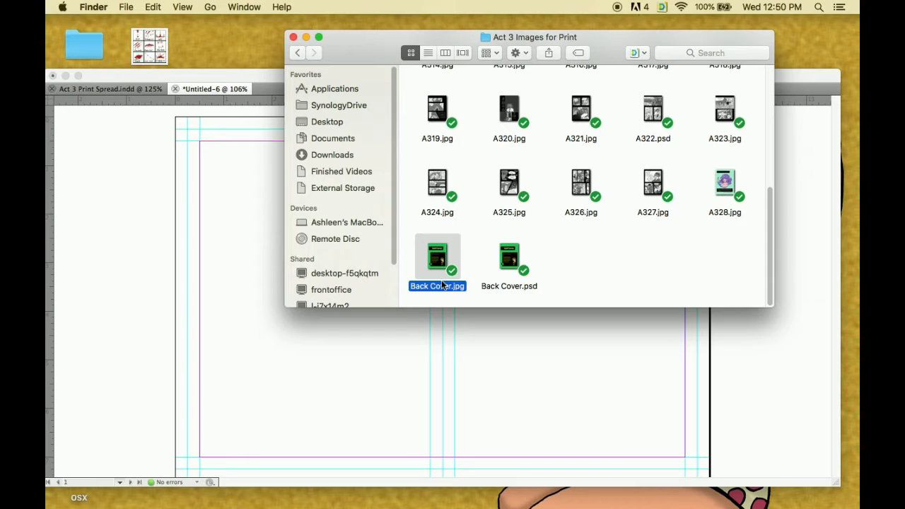
left_click_drag(439, 287, 415, 298)
left_click_drag(263, 314, 182, 285)
left_click(183, 285)
left_click(568, 194)
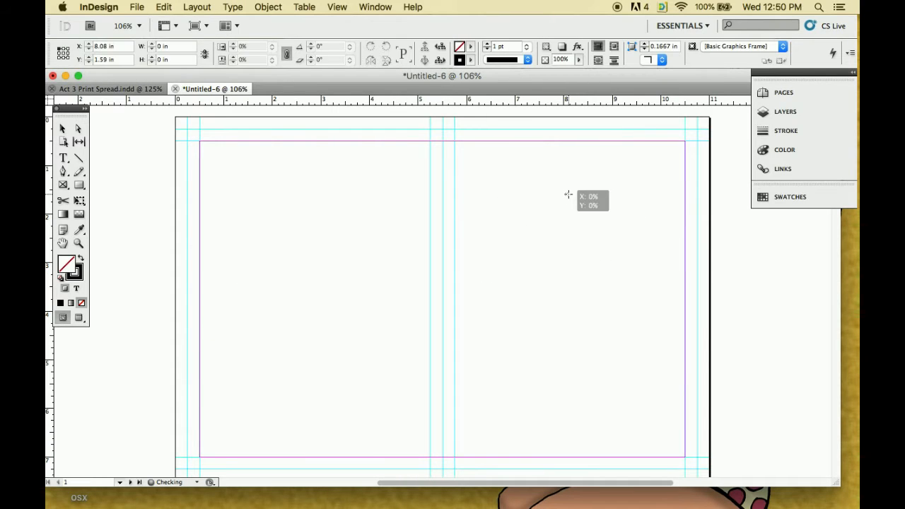
left_click(200, 152)
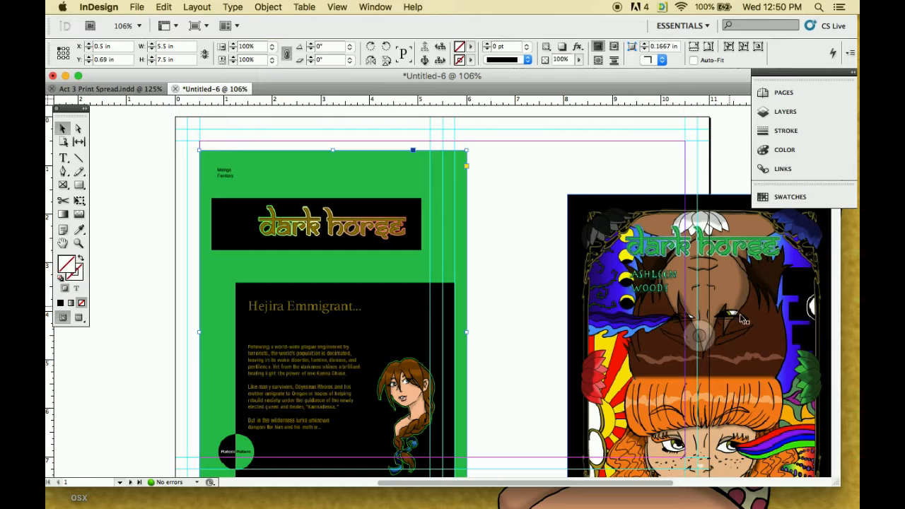
Align the front cover to the spread's right half at X 5.5 in, Y 0 in and the back cover to the left half at X 0 in, Y 0 in
left_click_drag(801, 344, 674, 267)
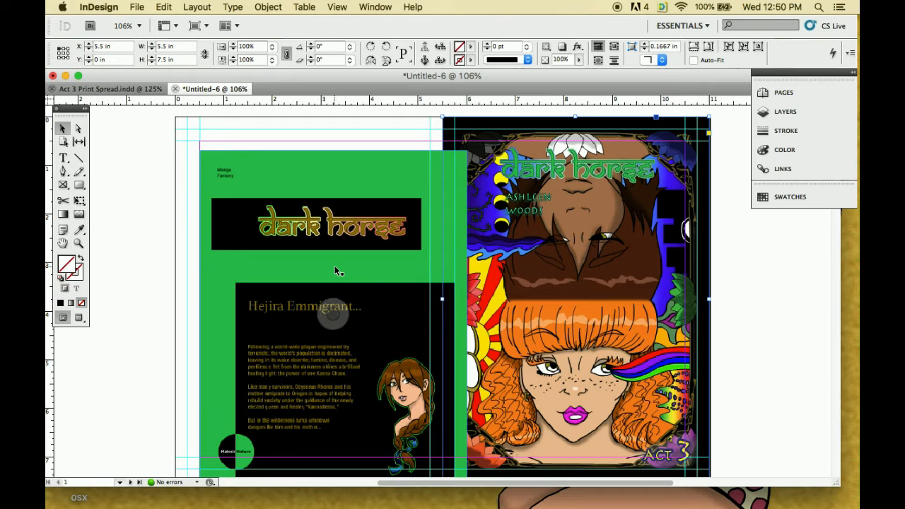
left_click_drag(337, 271, 311, 237)
scroll(438, 264, "down", 4)
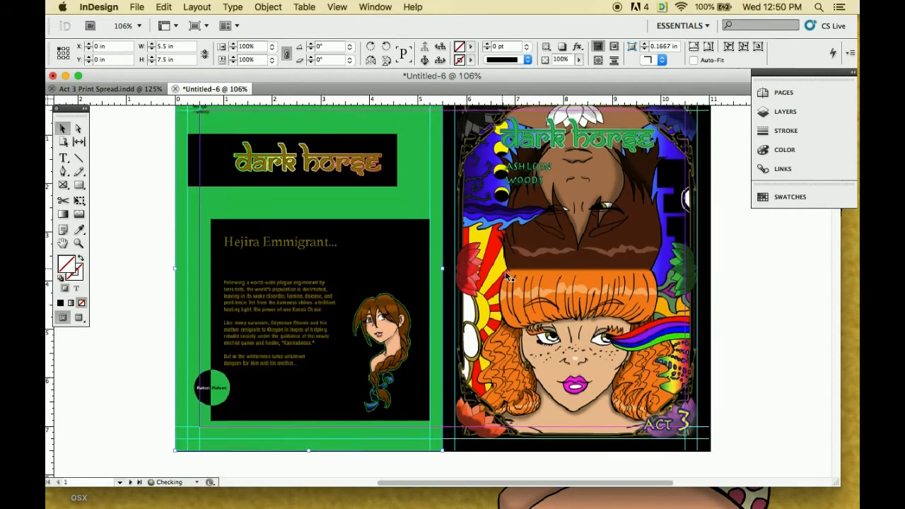
left_click(631, 386)
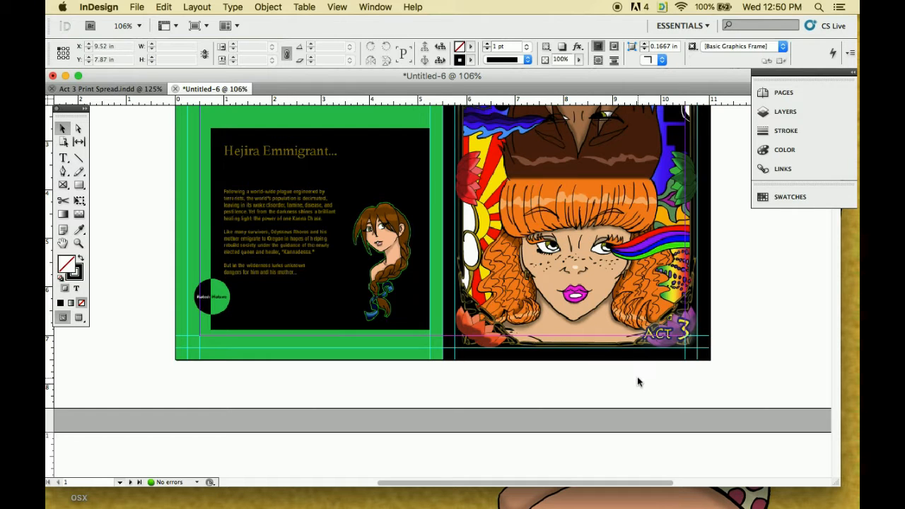
scroll(639, 381, "up", 6)
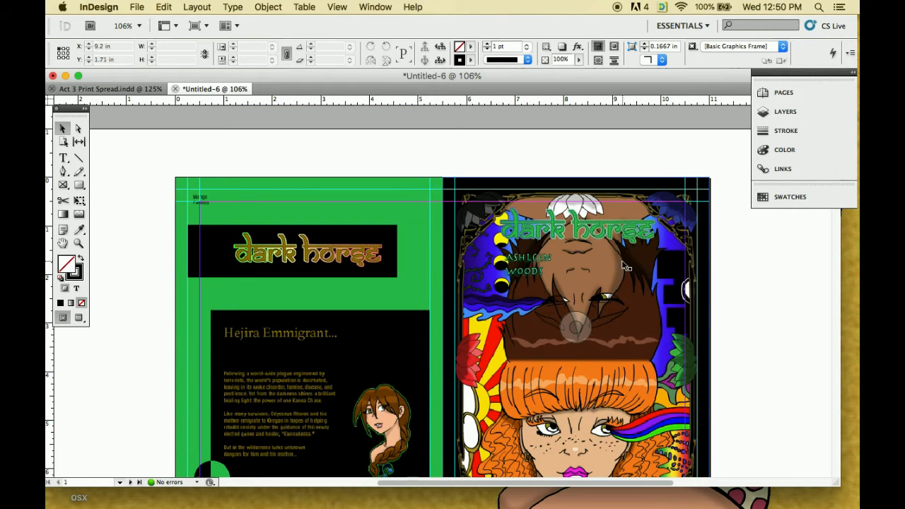
Compare the new cover spread with Act 3 Print Spread.indd and examine how its cover, inside cover and title page are arranged
scroll(627, 266, "down", 2)
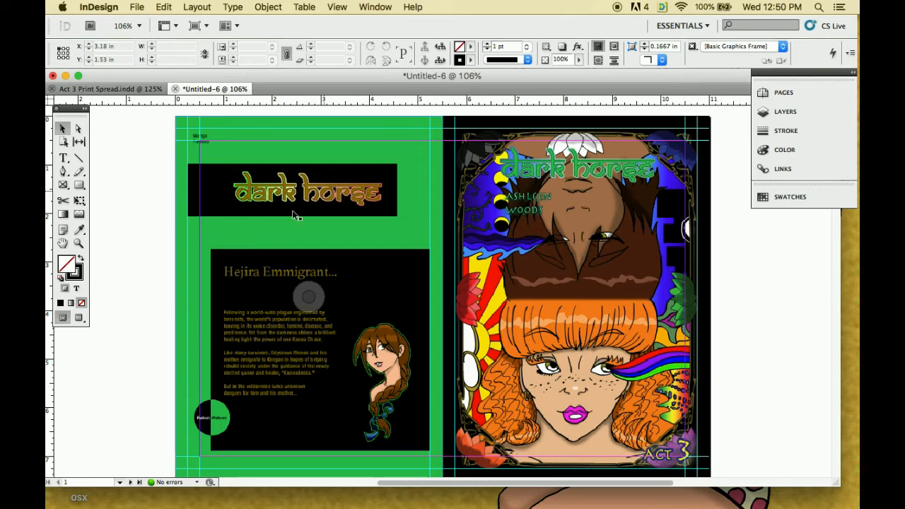
left_click(113, 89)
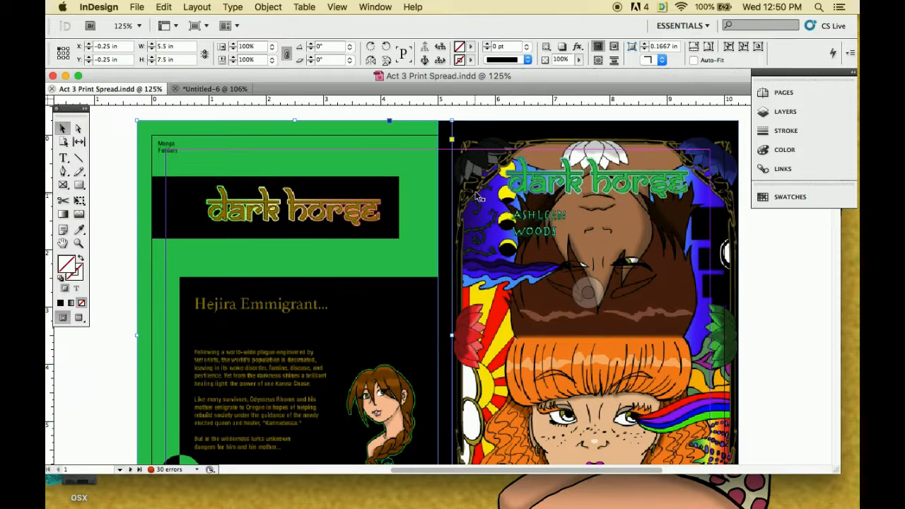
scroll(577, 166, "down", 10)
scroll(577, 166, "down", 2)
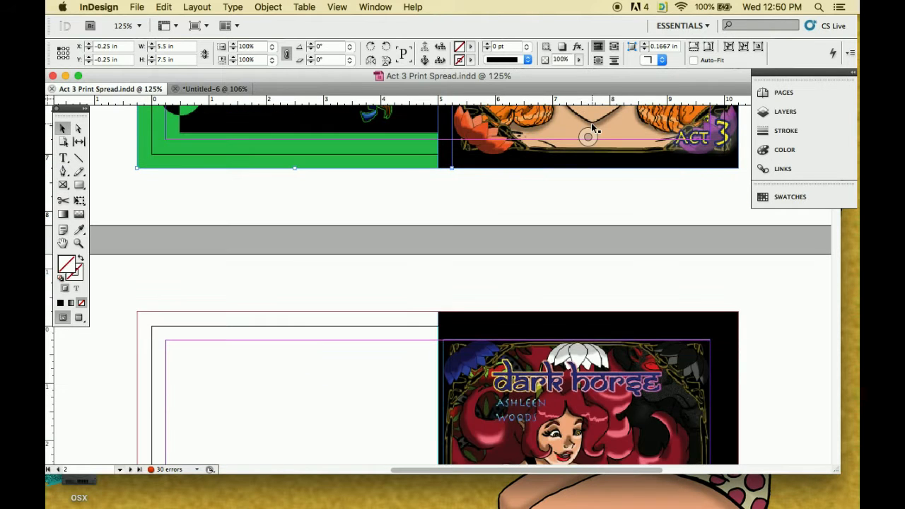
scroll(258, 390, "down", 10)
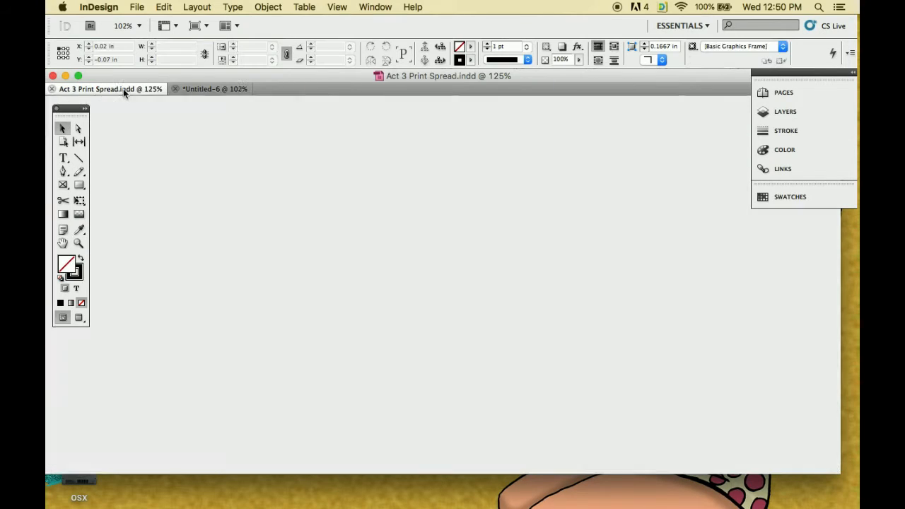
scroll(482, 288, "down", 15)
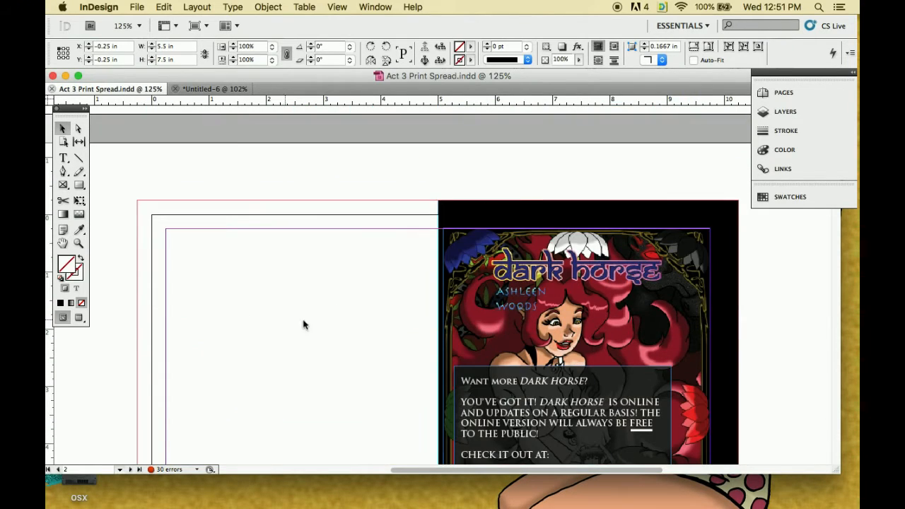
scroll(399, 263, "down", 8)
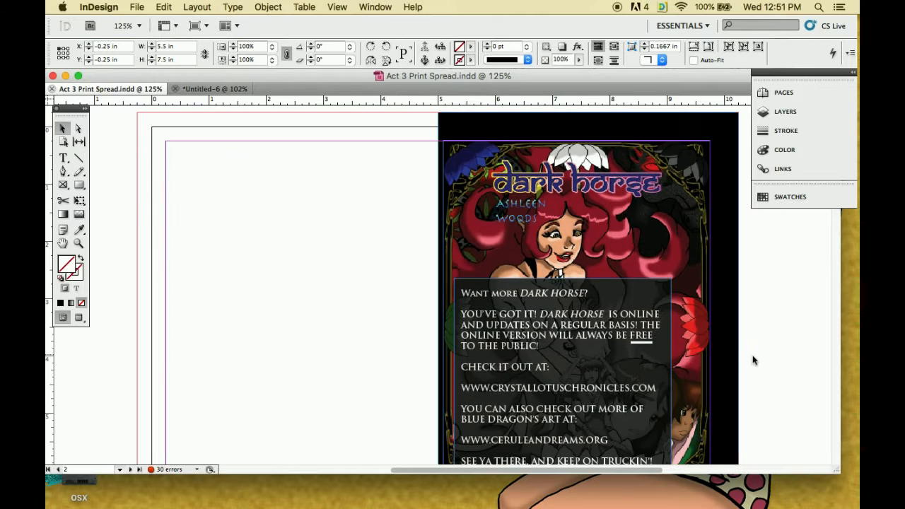
scroll(739, 356, "down", 11)
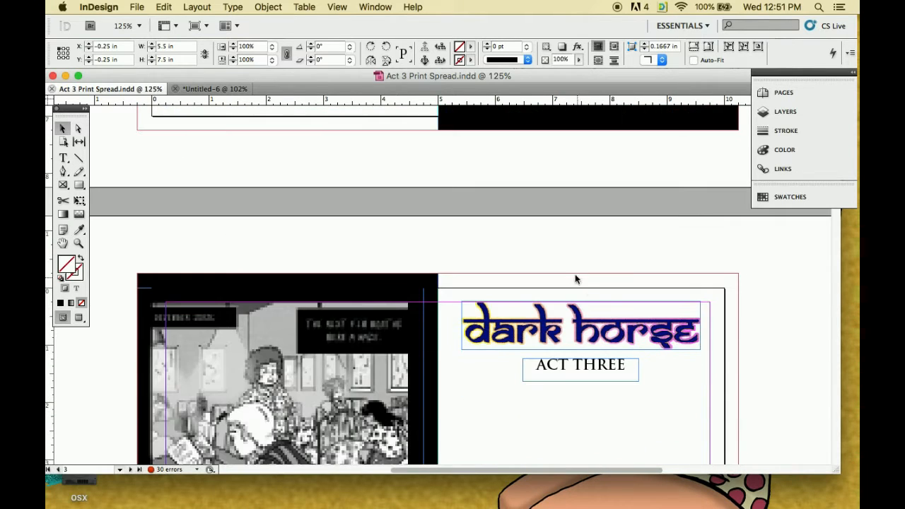
Copy the title page's author-name text frame on page 3 of Act 3 Print Spread.indd
left_click_drag(493, 256, 638, 281)
left_click_drag(667, 240, 598, 202)
right_click(597, 201)
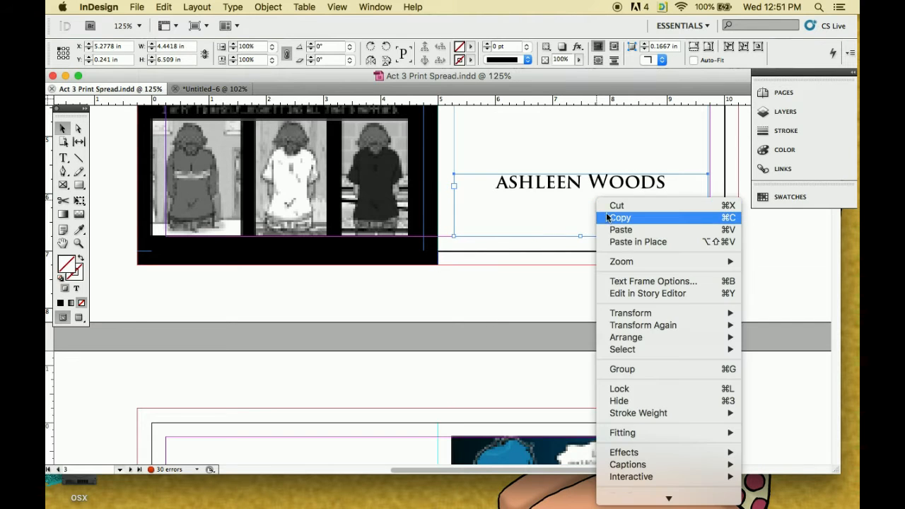
left_click(619, 217)
Return to Untitled-6 and add a text frame in page 2's left half reading "This is the blank inside page of the cover. I leave this empty."
left_click(214, 88)
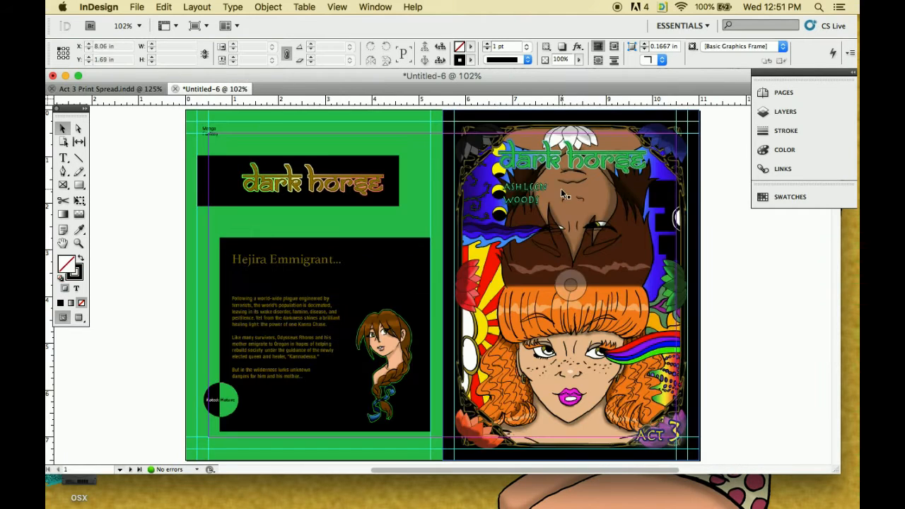
scroll(569, 201, "down", 2)
scroll(573, 207, "down", 10)
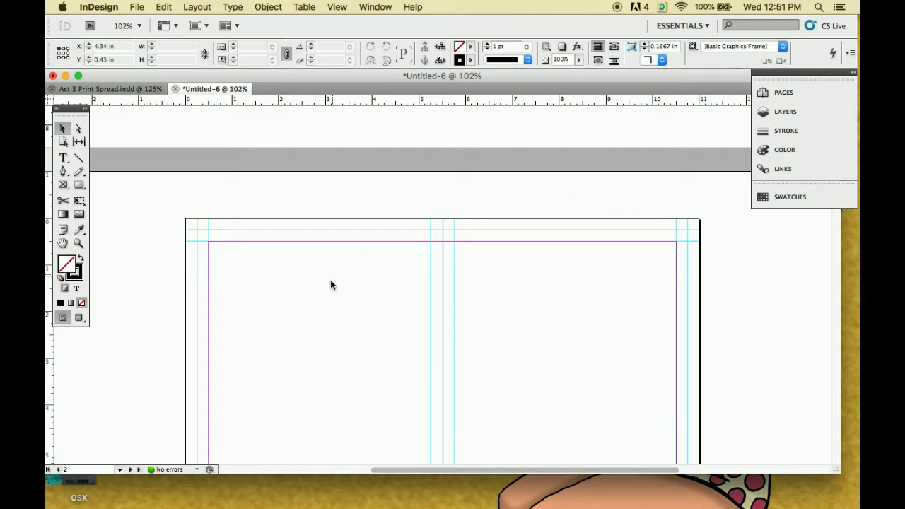
scroll(327, 295, "down", 3)
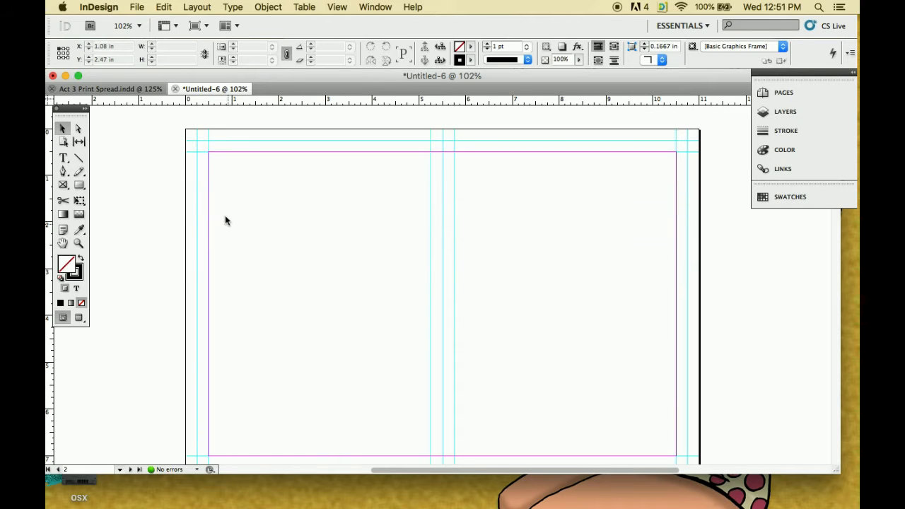
key("t")
left_click_drag(226, 181, 352, 253)
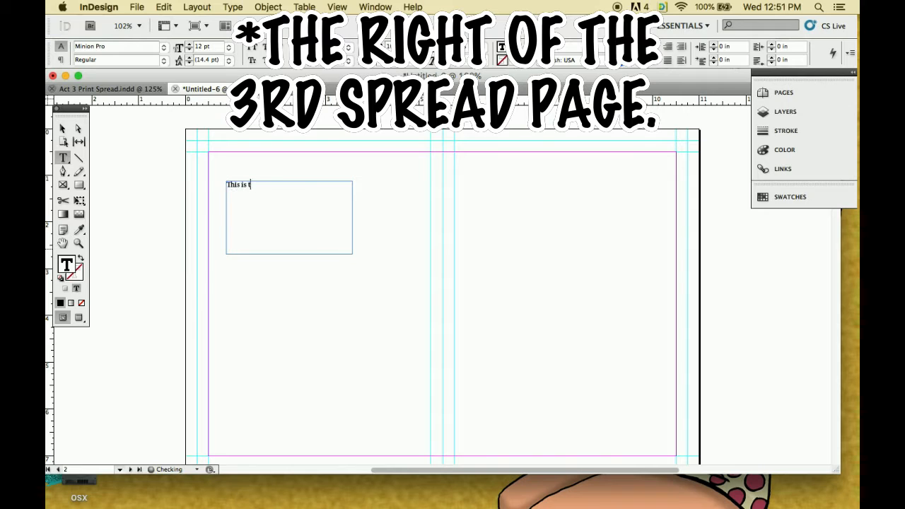
type("This is the blac")
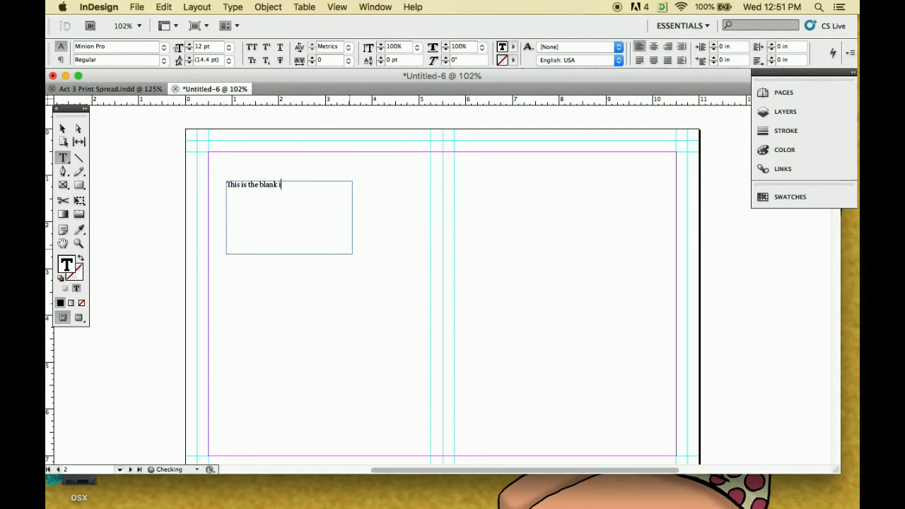
type("k inside page")
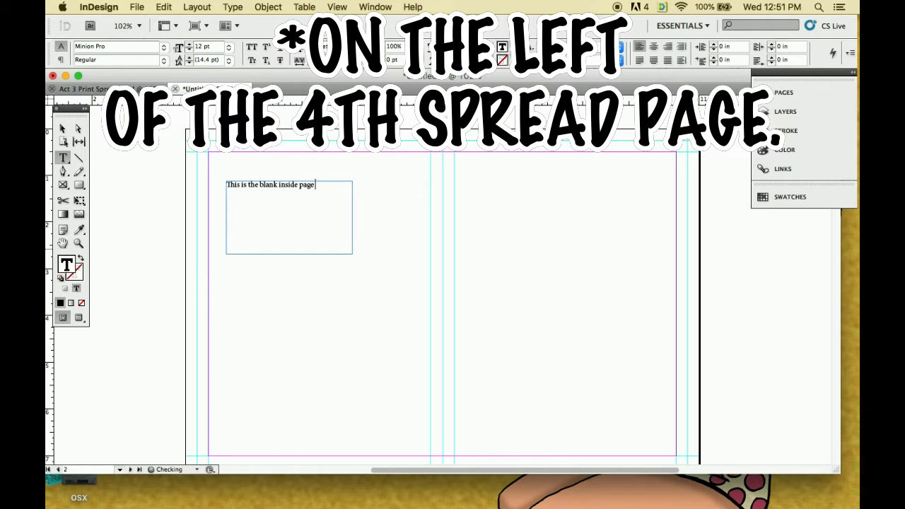
type(" of the cover. I leave this empty.")
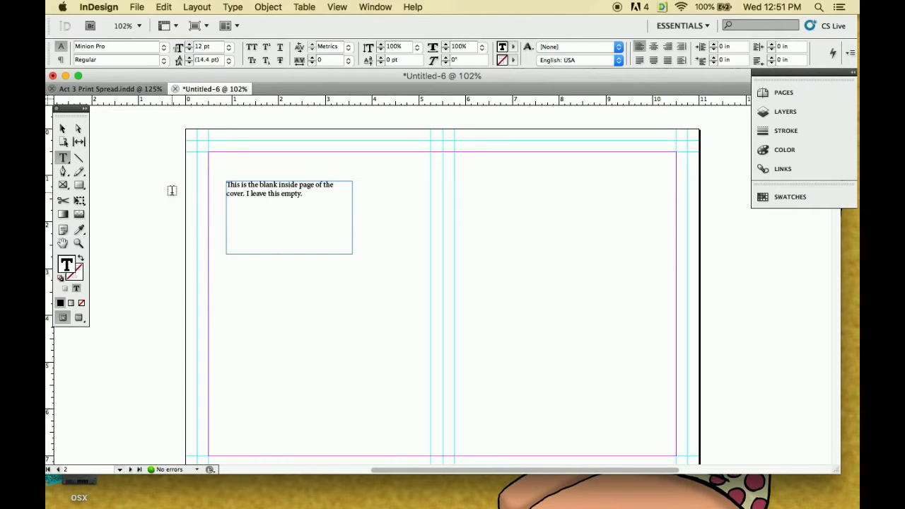
left_click(370, 327)
Place A3title1.jpg on page 6's left half and A3title2.jpg on page 7's right half from the Finder folder
scroll(407, 339, "down", 10)
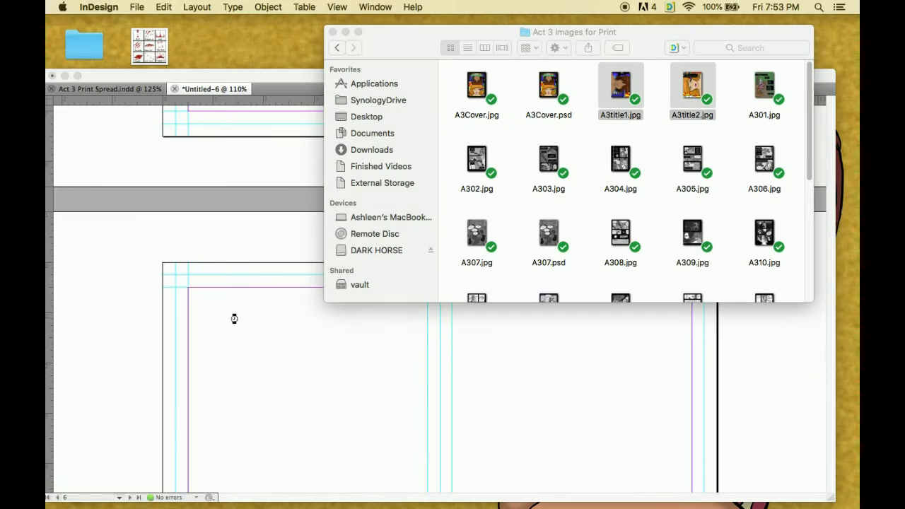
left_click_drag(618, 91, 481, 299)
left_click(440, 216)
scroll(448, 333, "up", 2)
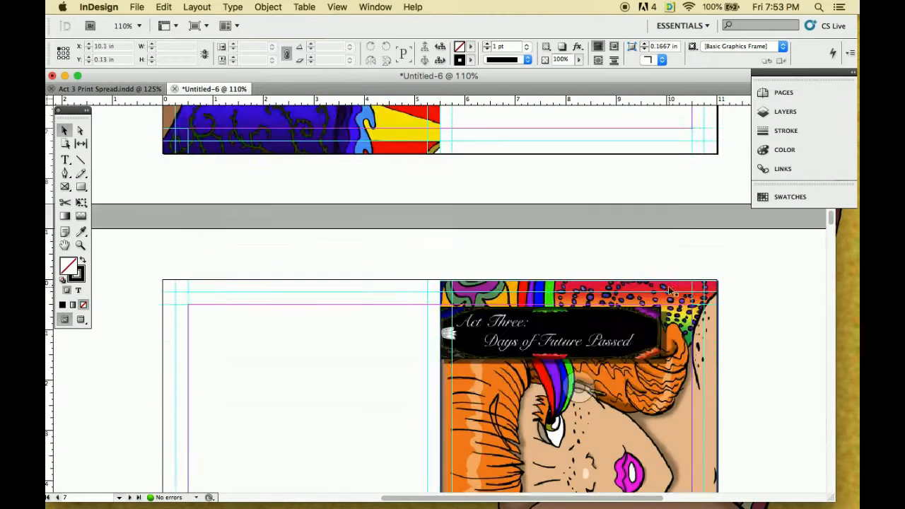
Switch to Finder, select A301.jpg through A305.jpg and bring them into the document
scroll(662, 276, "down", 10)
key("super+Tab")
left_click(764, 86)
left_click(692, 159, "shift")
left_click_drag(621, 170, 268, 327)
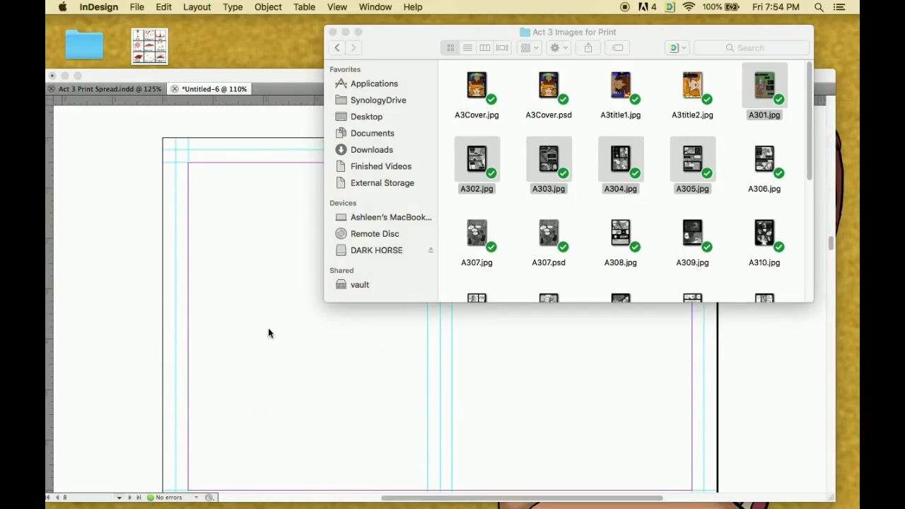
Place the five loaded page images on alternating halves of the spreads on pages 8 to 12, starting with page 8's left half
scroll(268, 328, "up", 1)
left_click(163, 170)
scroll(283, 247, "down", 10)
left_click(441, 170)
scroll(441, 248, "down", 10)
left_click(163, 169)
Draw a text frame in the left half of the empty spread and enter a note beginning with "Fix pa"
scroll(432, 325, "down", 10)
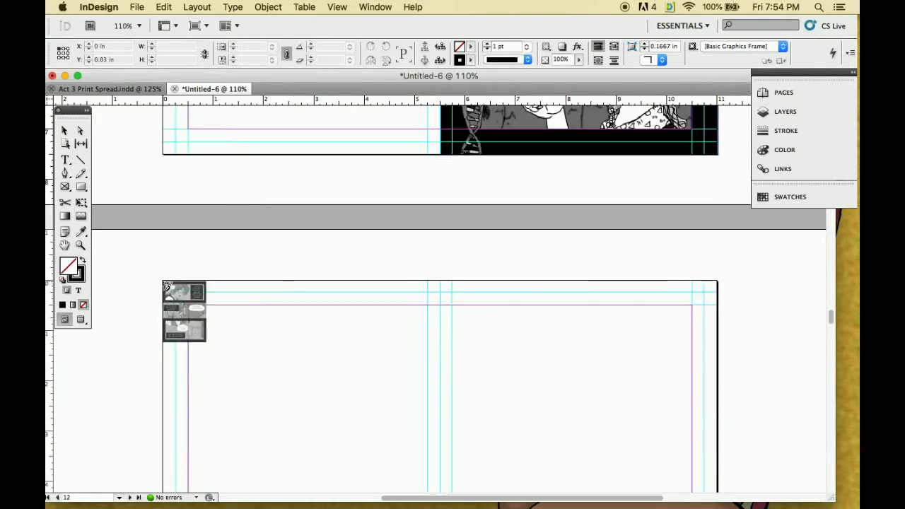
left_click(166, 283)
scroll(448, 410, "down", 5)
scroll(499, 389, "down", 3)
left_click_drag(186, 214, 319, 319)
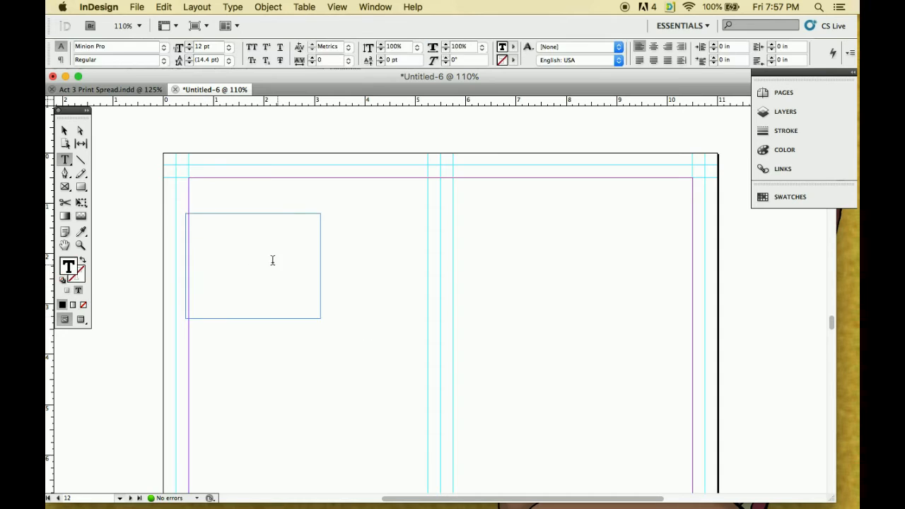
type("Fix pa")
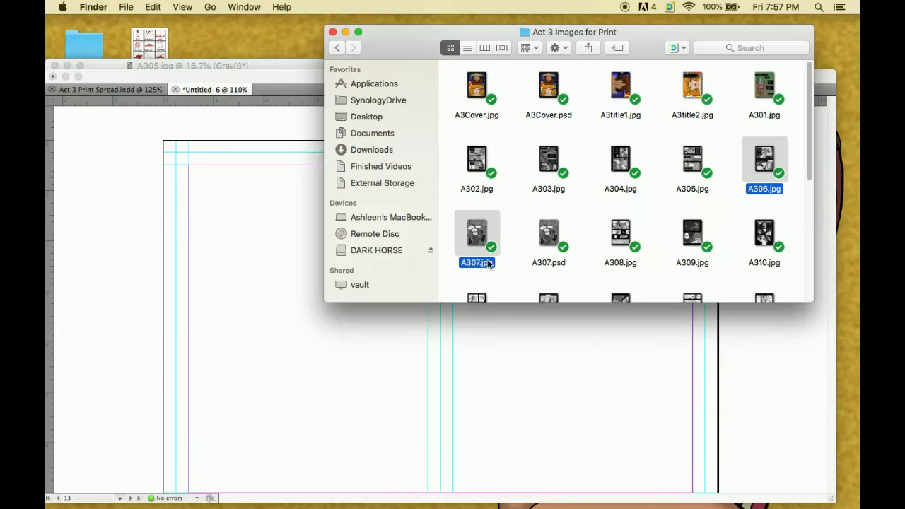
Select A306.jpg through A310.jpg in Finder and place them on alternating spread halves of pages 13 to 17
left_click(620, 233, "super")
left_click(692, 233, "super")
left_click(764, 233, "super")
left_click(540, 187)
scroll(540, 297, "down", 10)
left_click(333, 298)
left_click(198, 151)
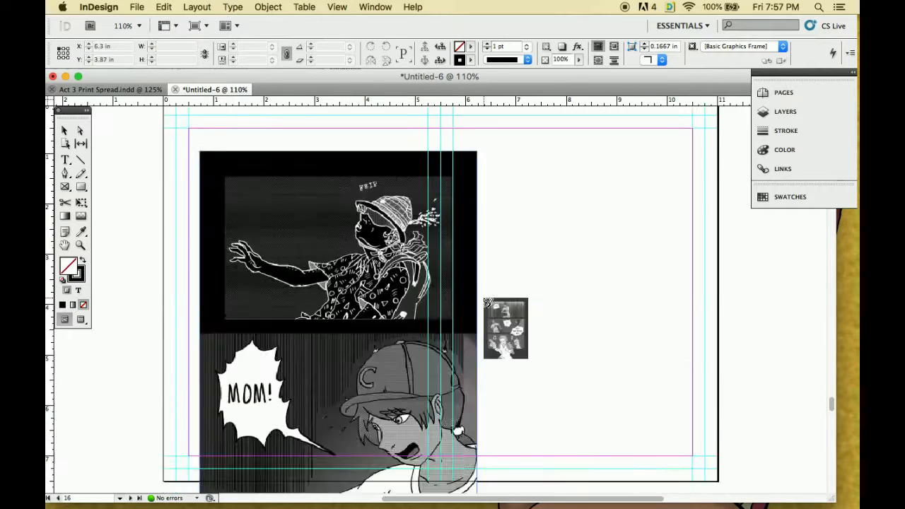
scroll(485, 299, "down", 10)
left_click(521, 204)
Align the images on pages 17 back to 13 to their spread halves, with page 16's at X 0 in, Y 0 in and page 13's at X 5.75 in, Y 0.25 in
left_click_drag(697, 284, 617, 138)
scroll(645, 267, "up", 6)
scroll(646, 267, "up", 2)
left_click_drag(427, 359, 398, 311)
scroll(398, 311, "up", 10)
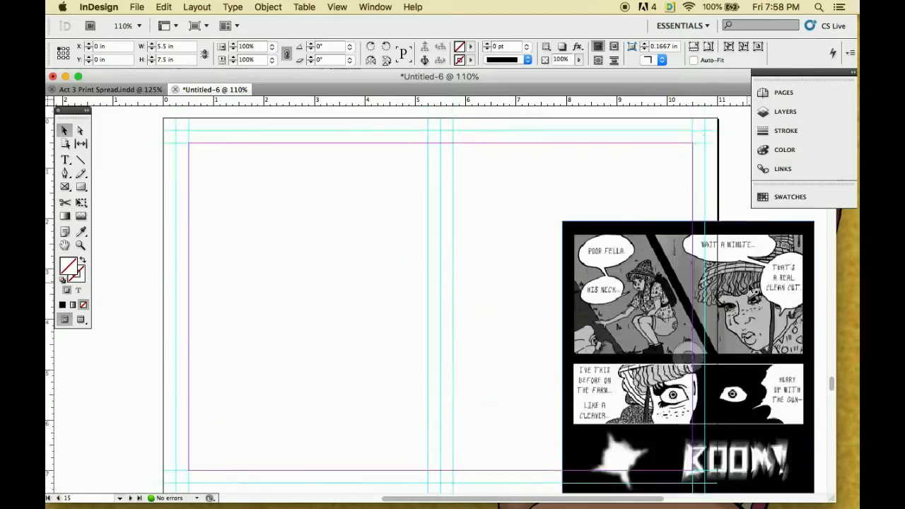
left_click_drag(636, 318, 515, 213)
scroll(516, 214, "up", 6)
left_click_drag(341, 300, 308, 263)
scroll(615, 298, "up", 8)
left_click_drag(615, 298, 528, 140)
scroll(658, 224, "up", 6)
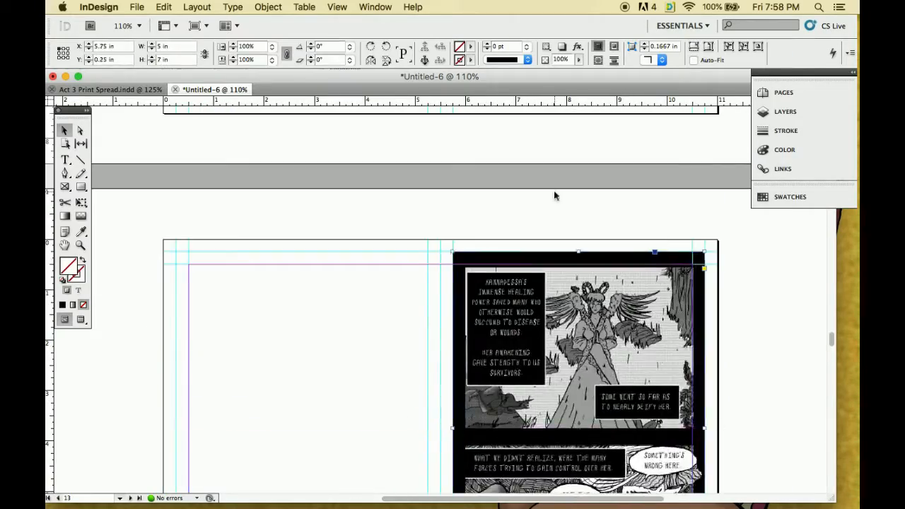
left_click(554, 192)
Switch to Finder, select A312.jpg through A315.jpg and bring them into the document
scroll(465, 270, "down", 15)
scroll(449, 308, "down", 6)
key("super+Tab")
key("super+Tab")
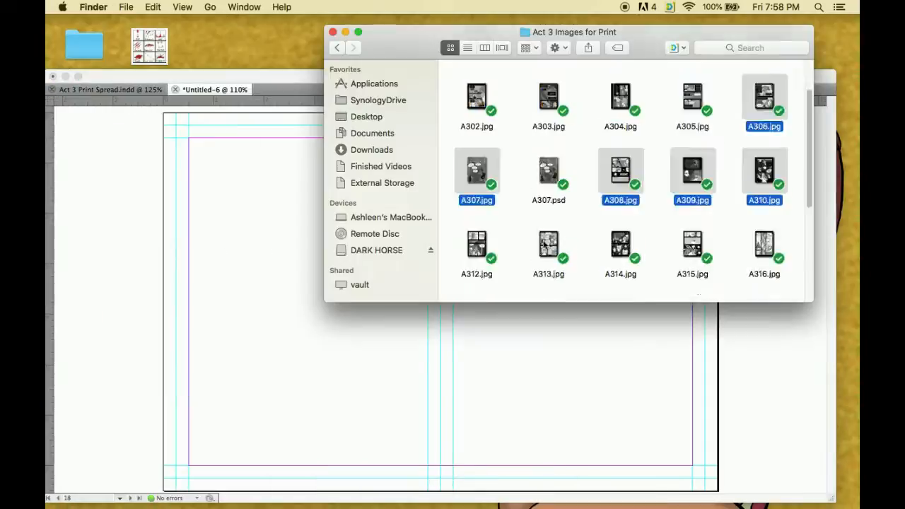
scroll(549, 188, "down", 2)
left_click(477, 190)
left_click(548, 190, "super")
left_click(620, 218, "super")
left_click_drag(692, 189, 426, 369)
Place the four loaded page images on the spreads of pages 19 and 20, two per spread
scroll(426, 368, "down", 5)
scroll(426, 318, "up", 4)
left_click(271, 141)
left_click(618, 303)
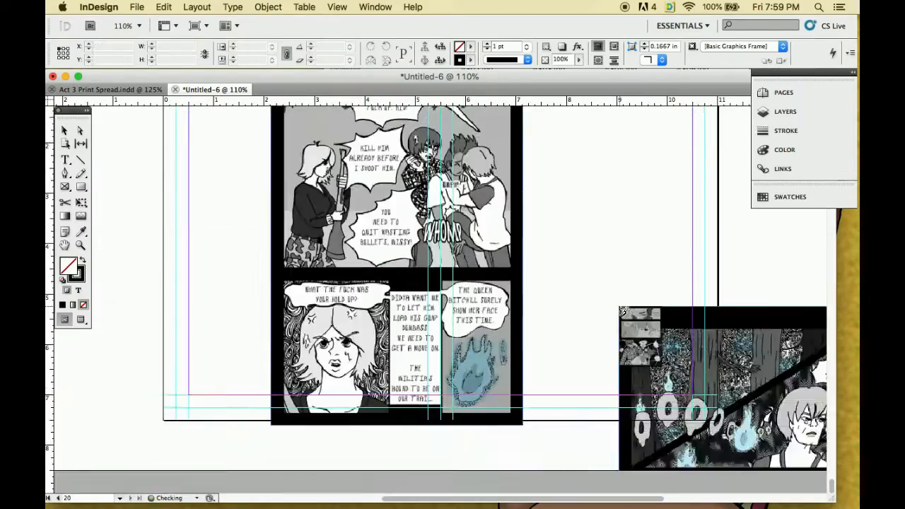
scroll(618, 304, "down", 7)
left_click(489, 219)
Move the images on pages 19 and 20 so each one fits the guides of its spread half
scroll(674, 345, "down", 3)
left_click_drag(674, 345, 639, 322)
scroll(640, 323, "up", 8)
left_click_drag(396, 318, 301, 240)
left_click_drag(721, 428, 557, 188)
left_click(747, 388)
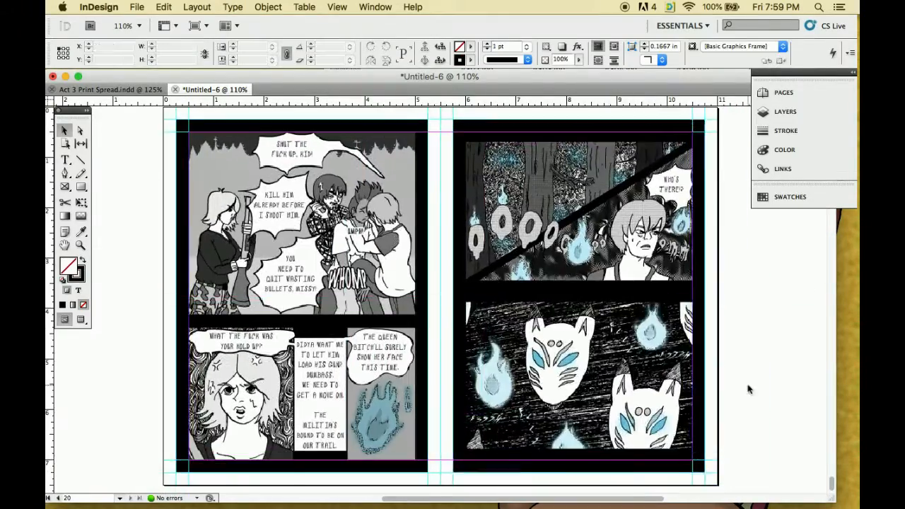
Add a text frame about 2.5 in wide in page 18's left half and enter a note beginning with "I st"
scroll(748, 388, "down", 6)
scroll(555, 369, "up", 1)
scroll(555, 368, "up", 7)
scroll(565, 372, "down", 5)
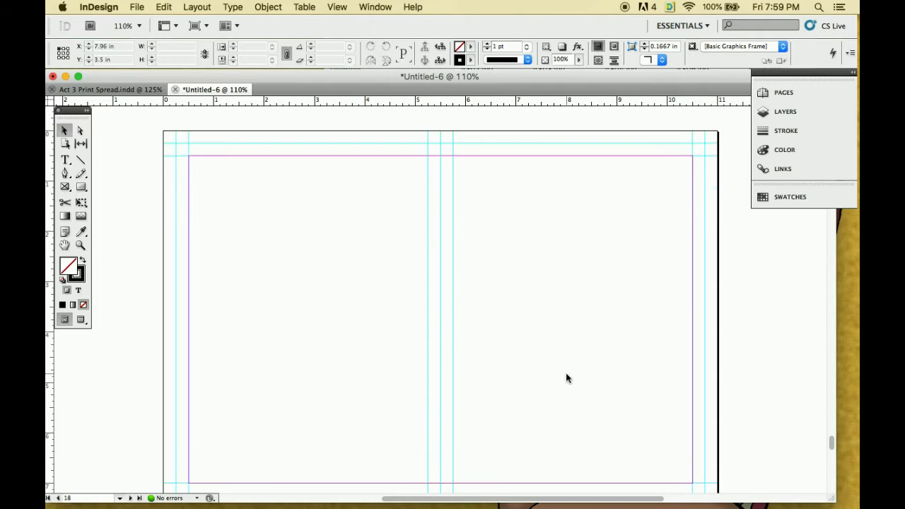
scroll(565, 375, "up", 5)
scroll(564, 375, "up", 4)
scroll(465, 378, "down", 2)
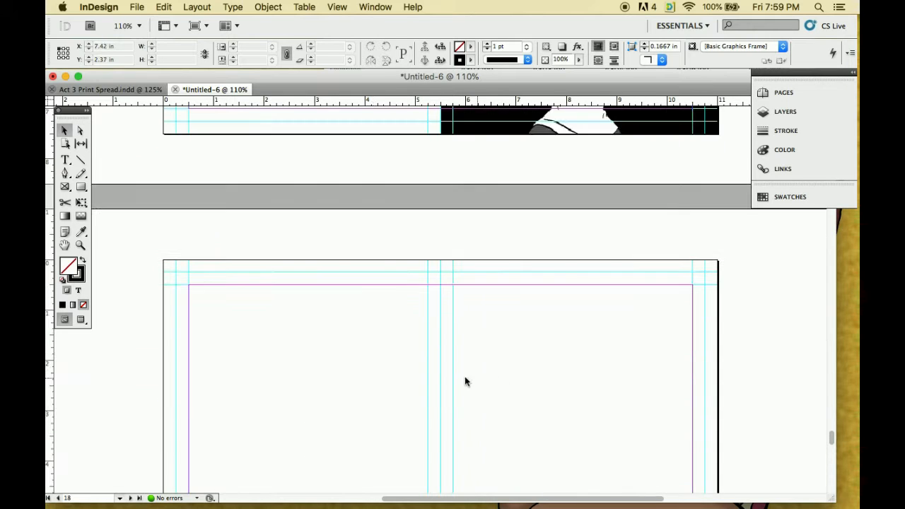
key("t")
left_click_drag(203, 317, 329, 403)
type("I still need to fix this page :D")
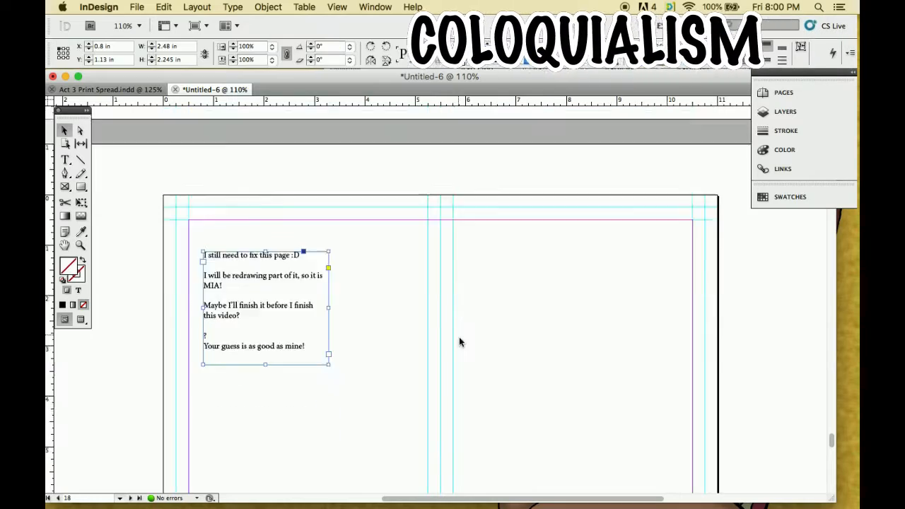
scroll(460, 344, "down", 10)
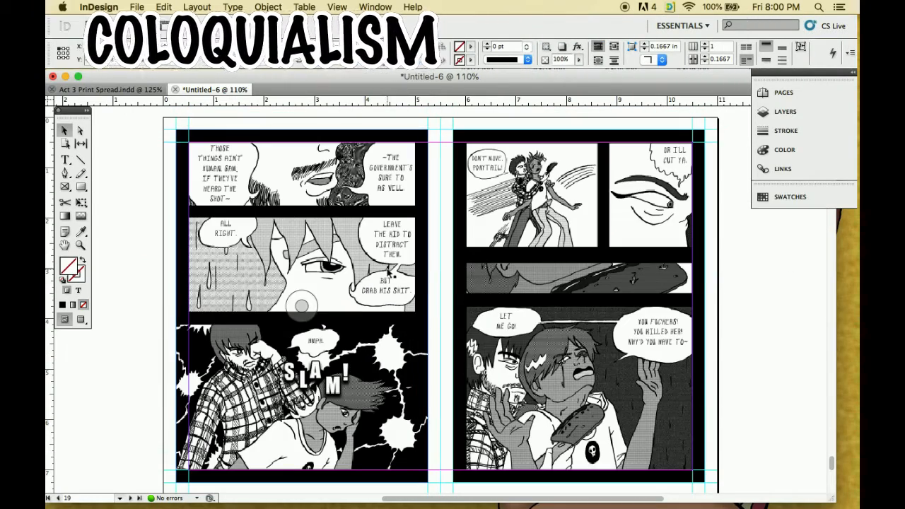
Switch to Finder, select A316.jpg through A320.jpg and bring them into the document
mouse_move(850, 183)
right_click(832, 48)
left_click(739, 27)
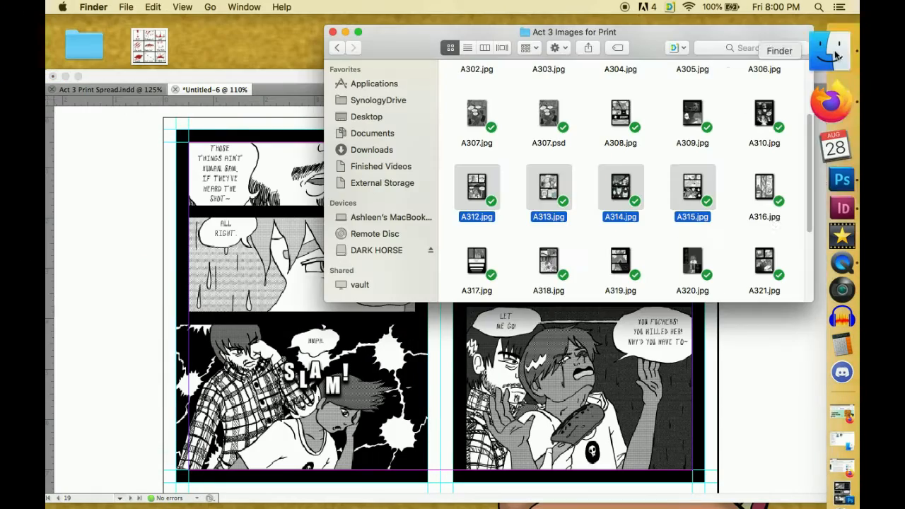
left_click(765, 191)
left_click(478, 283, "shift")
left_click(549, 288, "shift")
left_click(621, 289, "shift")
left_click(684, 291, "shift")
left_click_drag(683, 290, 145, 289)
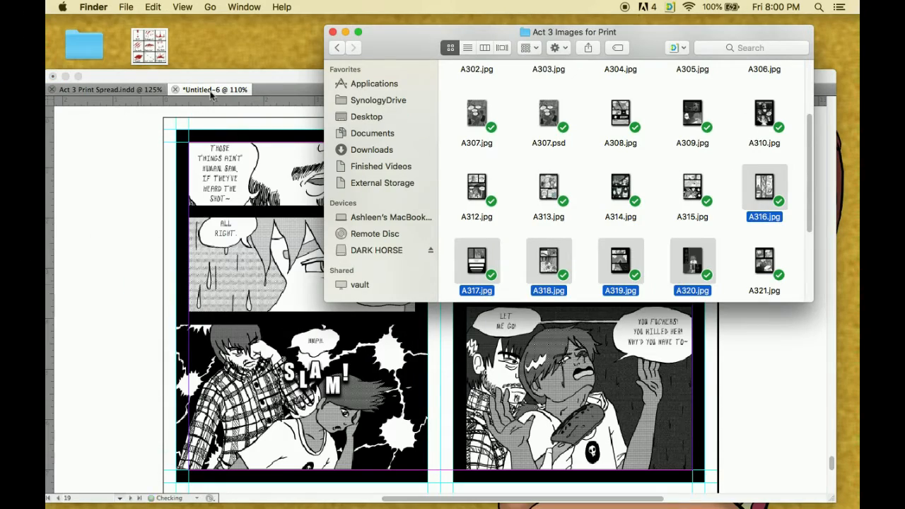
Place the five loaded images backwards through the empty spread halves, from page 18's right half to page 14's right half
left_click(210, 91)
scroll(551, 251, "up", 10)
left_click(453, 244)
scroll(540, 294, "up", 8)
left_click(257, 313)
scroll(257, 313, "up", 10)
left_click(634, 258)
scroll(622, 260, "up", 5)
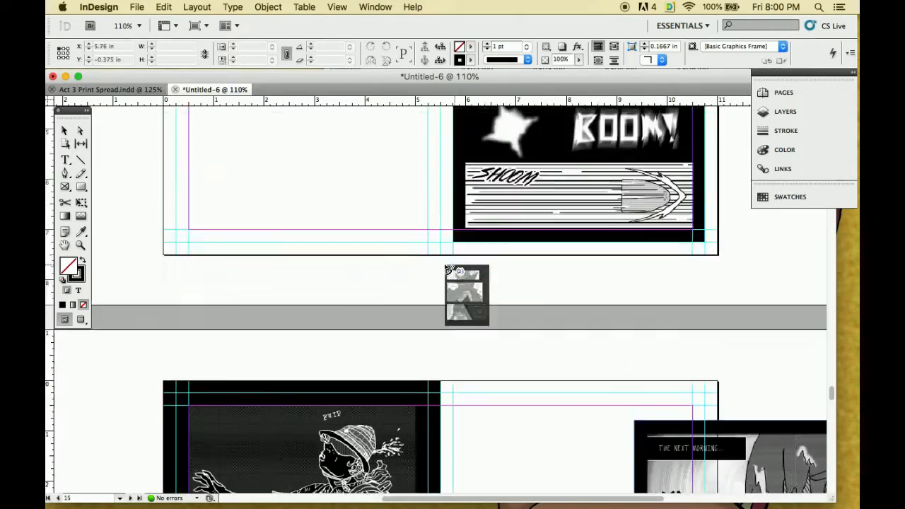
left_click(283, 244)
scroll(283, 244, "up", 10)
left_click(511, 246)
Align page 14's new image to the spread's right half and page 15's new image to the left half at X 0 in, Y 0 in
left_click_drag(755, 335, 732, 297)
scroll(738, 353, "down", 10)
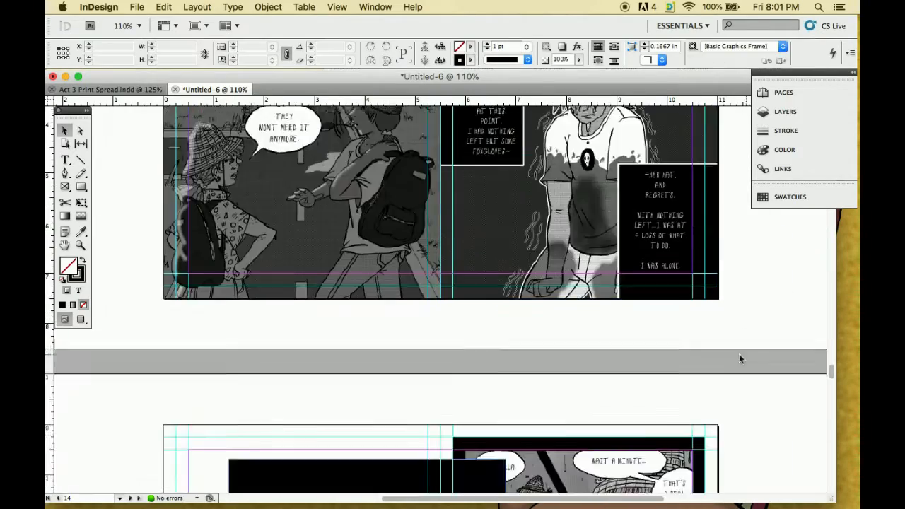
left_click(406, 304)
scroll(330, 342, "down", 3)
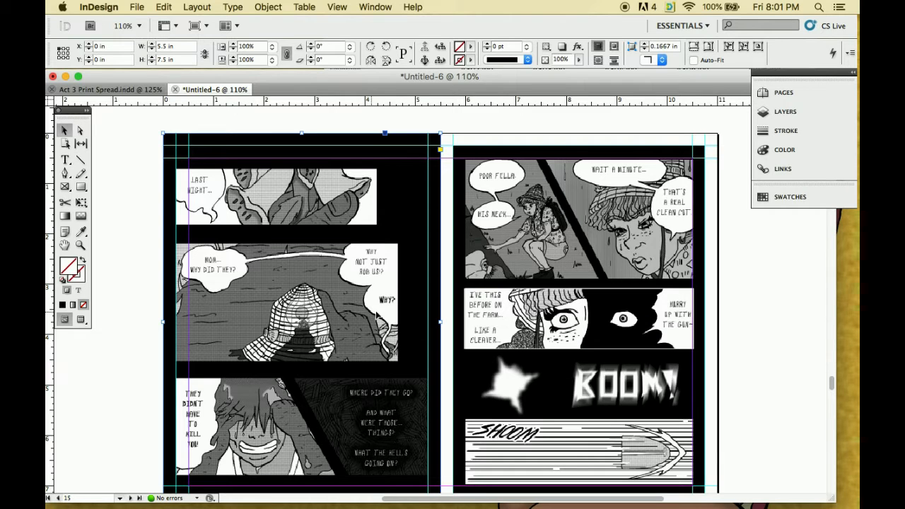
Align the remaining new images on pages 16 to 18 to their spread halves, with page 18's image at X 5.75 in, Y 0.5 in
left_click_drag(376, 313, 385, 325)
left_click_drag(453, 322, 449, 323)
scroll(486, 332, "down", 15)
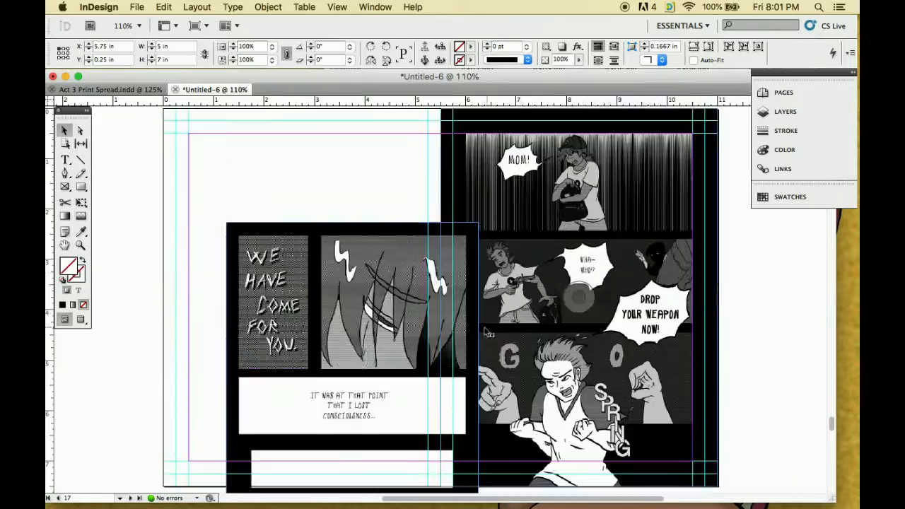
scroll(486, 332, "down", 8)
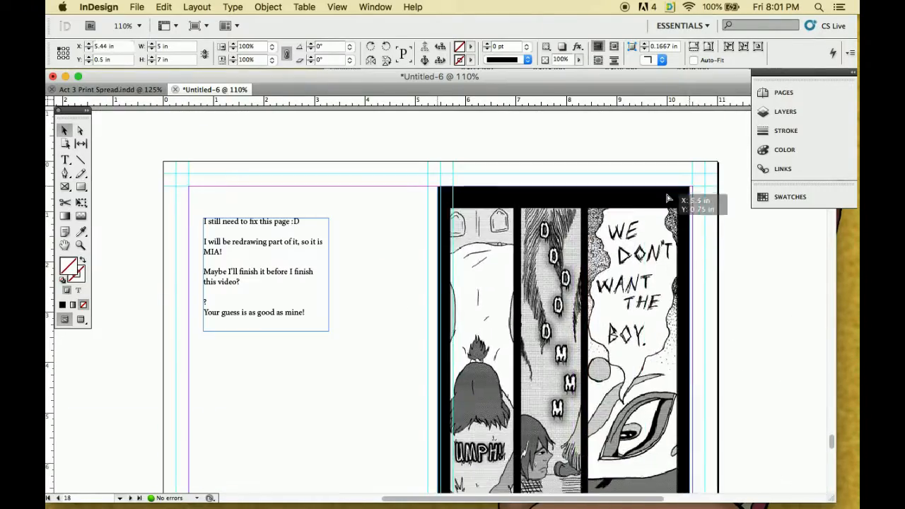
left_click(675, 200)
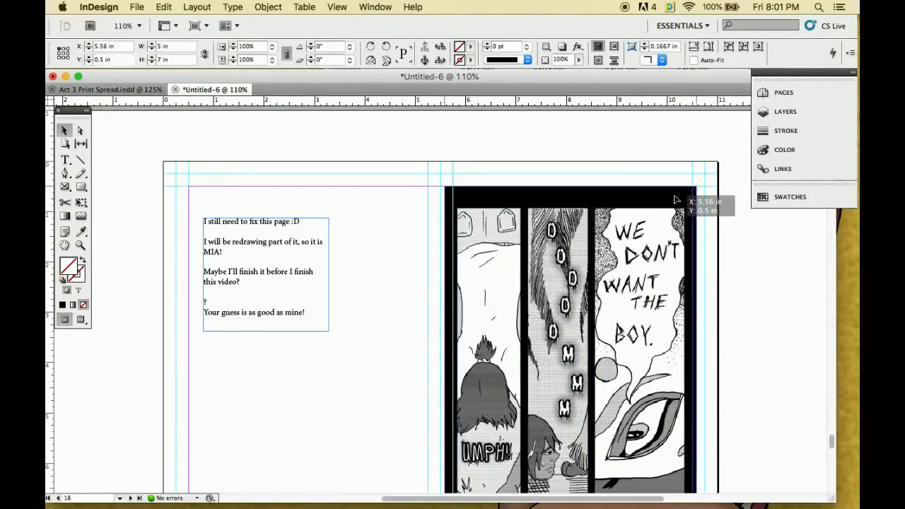
left_click_drag(675, 200, 684, 201)
scroll(581, 289, "up", 15)
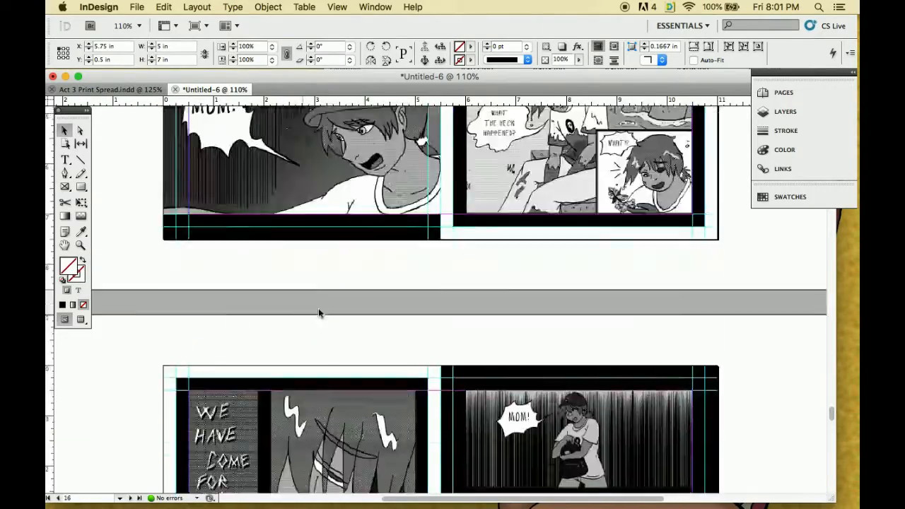
scroll(318, 309, "up", 15)
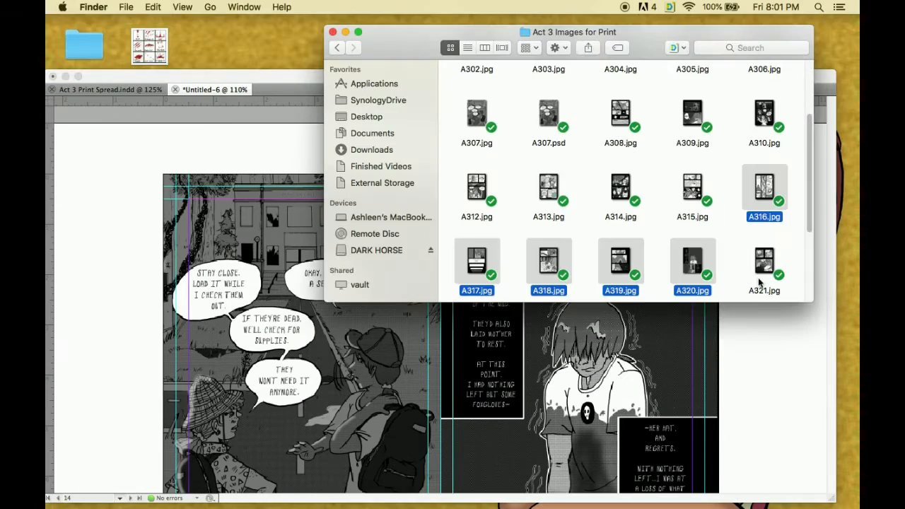
scroll(758, 277, "down", 3)
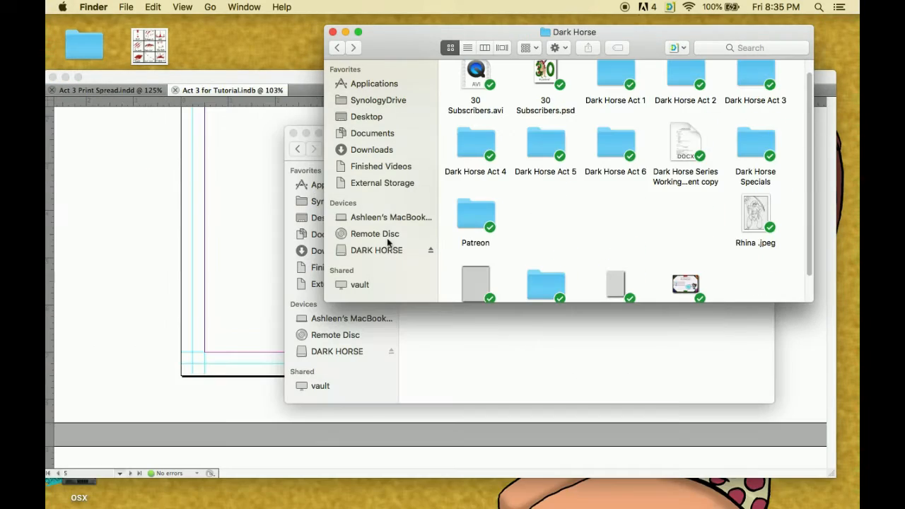
Switch to Finder, go to the DARK HORSE drive's Dark Horse Act 4 > Revamp folder and bring A4Cover.jpg into the document
left_click(389, 251)
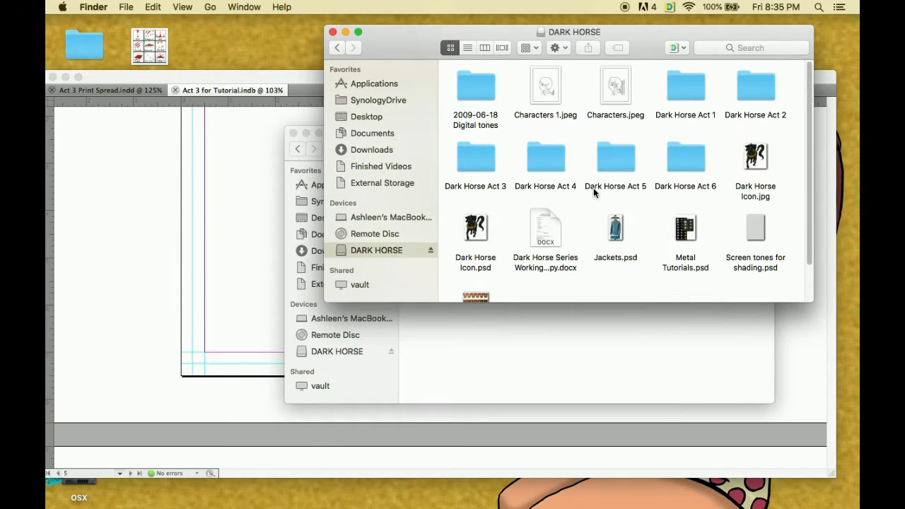
double_click(538, 154)
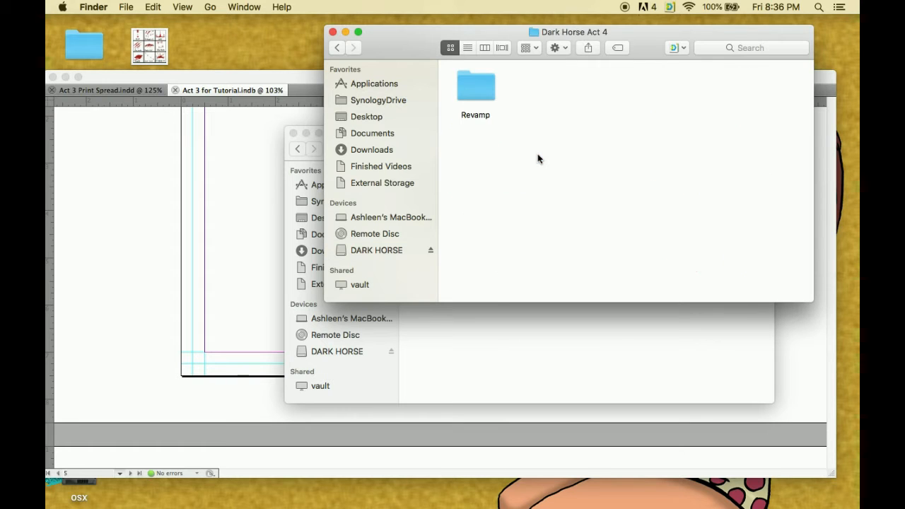
double_click(470, 89)
left_click_drag(487, 115, 170, 226)
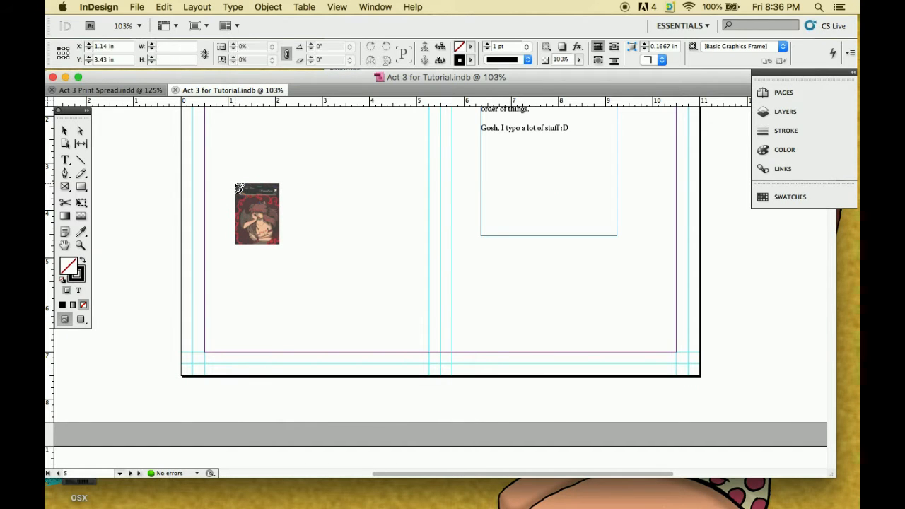
Place the Act Four cover on page 5 and align it to the spread's left half at X 0 in, Y 0 in
left_click(235, 184)
scroll(389, 243, "down", 10)
scroll(389, 244, "up", 9)
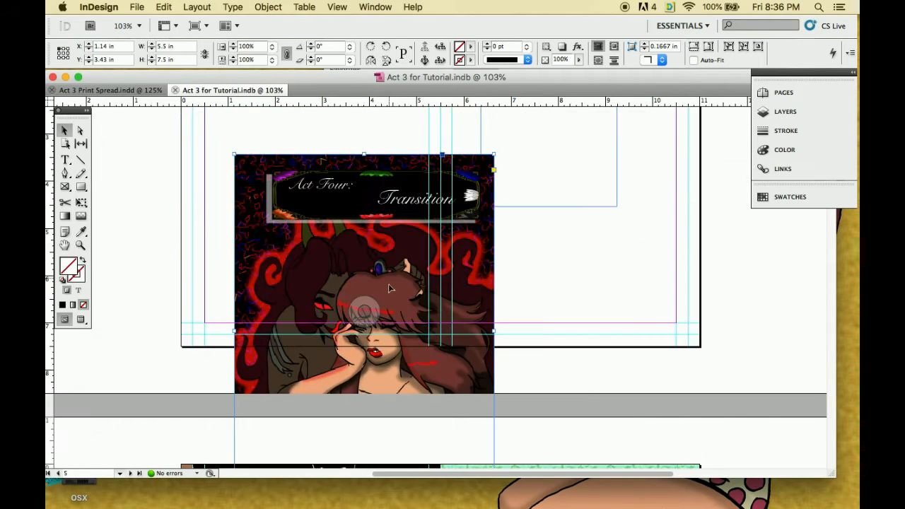
left_click_drag(386, 296, 334, 131)
scroll(334, 131, "up", 5)
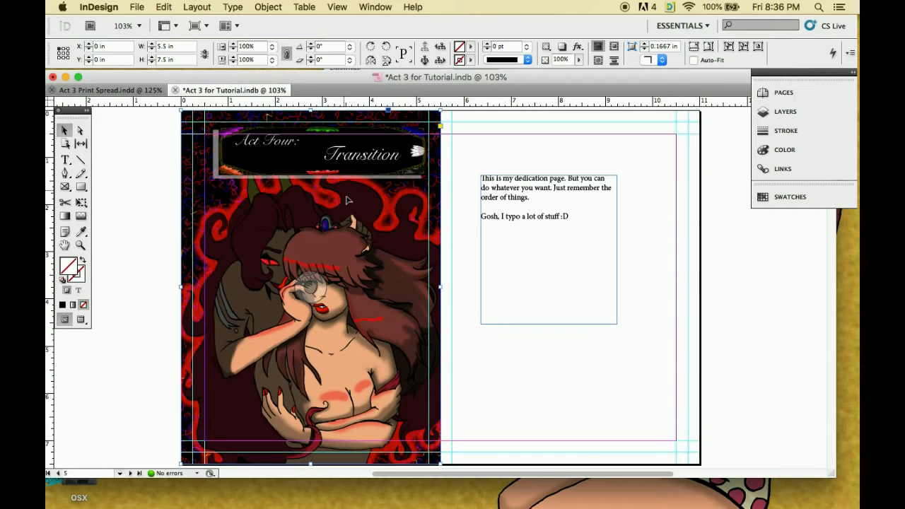
Switch to Act 3 Print Spread.indd and examine the tilted SNEAK PEEK banner over page 5's Act Four cover
left_click(109, 90)
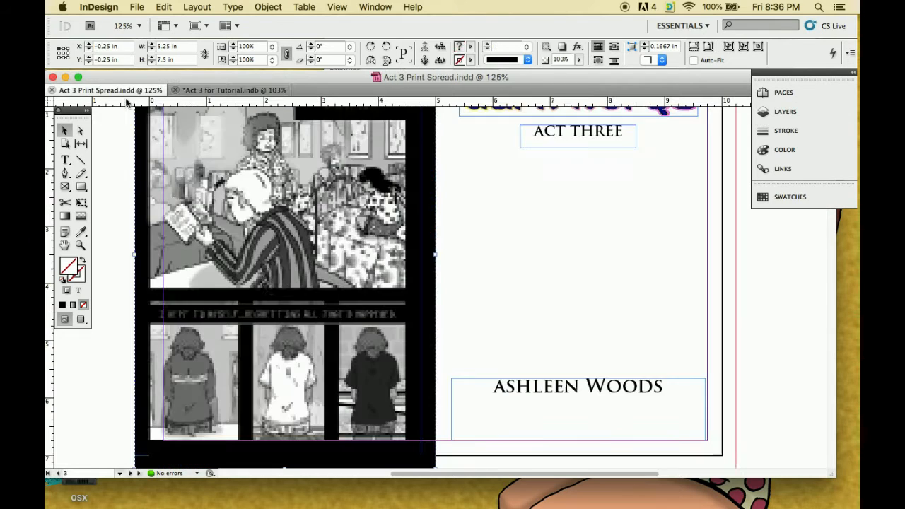
scroll(296, 280, "down", 10)
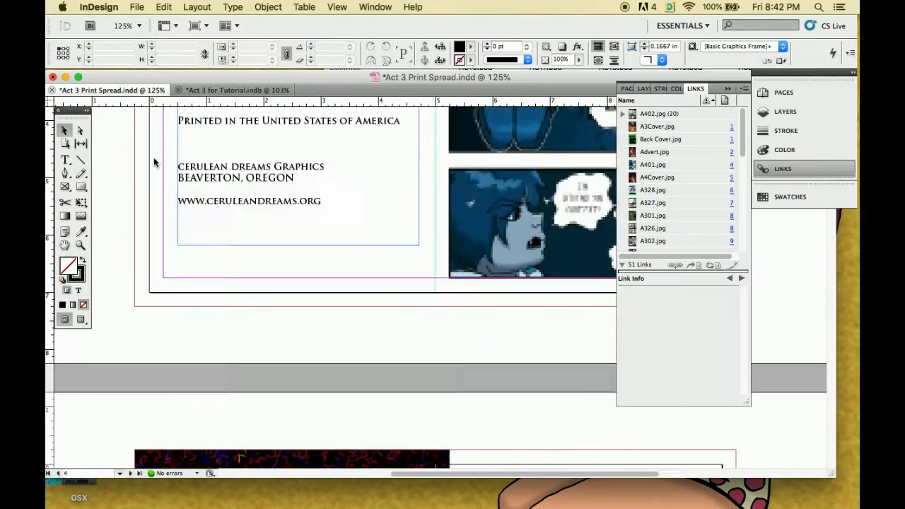
right_click(272, 338)
left_click(315, 488)
scroll(212, 396, "down", 3)
left_click(114, 366)
left_click_drag(392, 346, 412, 352)
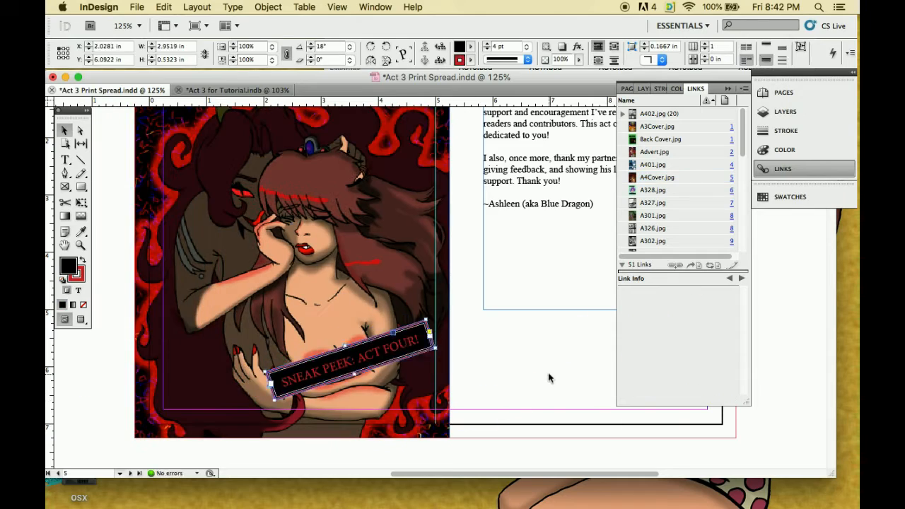
key("super+z")
key("super+z")
Compare the tutorial document's SNEAK PEEK text with the banner text in Act 3 Print Spread.indd and return to the tutorial document
left_click(228, 90)
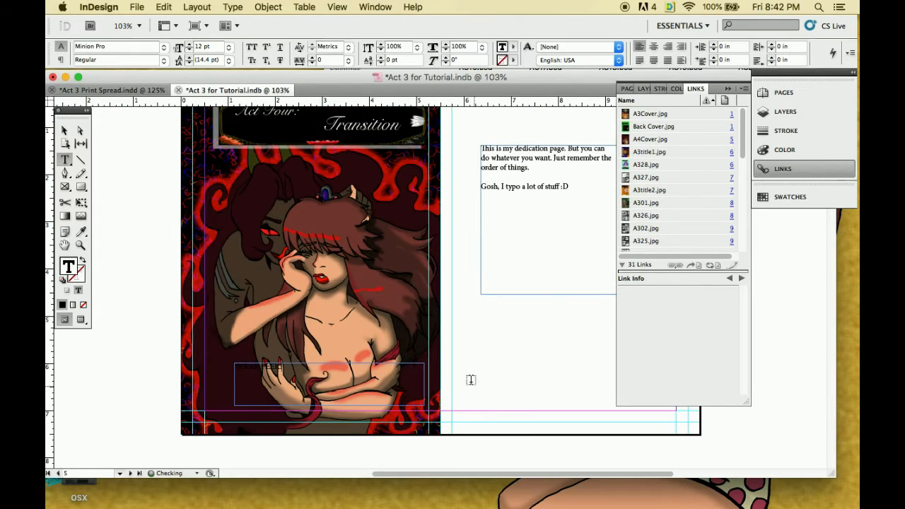
left_click(112, 89)
left_click(227, 90)
left_click(112, 90)
left_click_drag(264, 385, 367, 351)
left_click(209, 90)
Set the SNEAK PEEK! text on page 5's cover to 18 pt, centre it and colour it magenta
left_click_drag(282, 367, 235, 367)
left_click(228, 47)
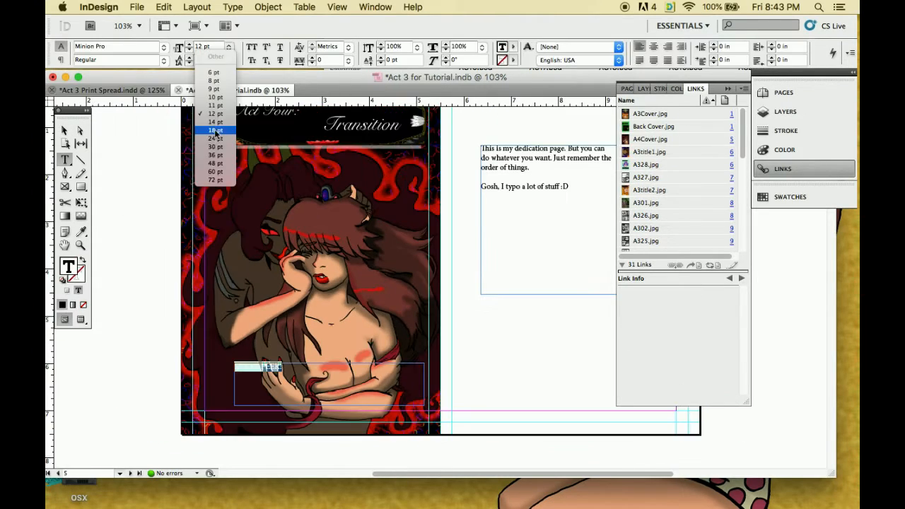
left_click(216, 132)
left_click(653, 46)
left_click(513, 47)
left_click(566, 138)
Fill the SNEAK PEEK! text frame with black
left_click(65, 133)
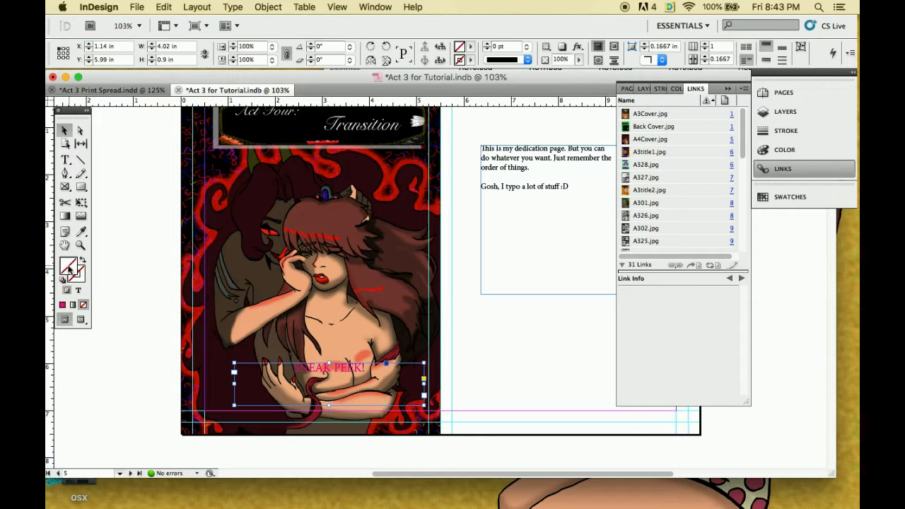
double_click(69, 268)
left_click_drag(463, 205, 462, 359)
left_click(292, 359)
left_click(572, 182)
Move the SNEAK PEEK! text down one line in its black frame and select the text
double_click(348, 368)
left_click_drag(367, 369, 247, 368)
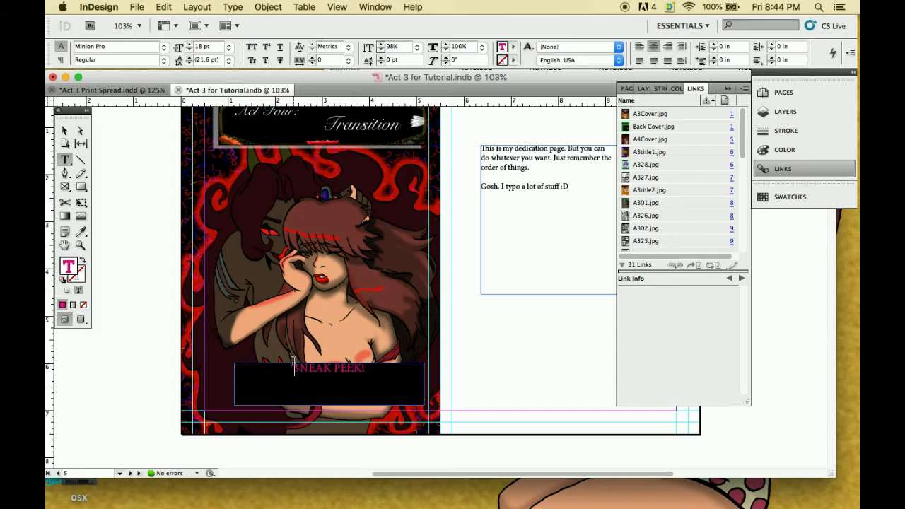
key("Return")
left_click_drag(367, 382, 283, 383)
double_click(68, 267)
left_click(367, 310)
mouse_move(463, 203)
left_mouse_down()
mouse_move(462, 191)
mouse_move(467, 198)
left_mouse_up()
left_click(573, 202)
Recolour the SNEAK PEEK! text red with an R value of 255
double_click(68, 268)
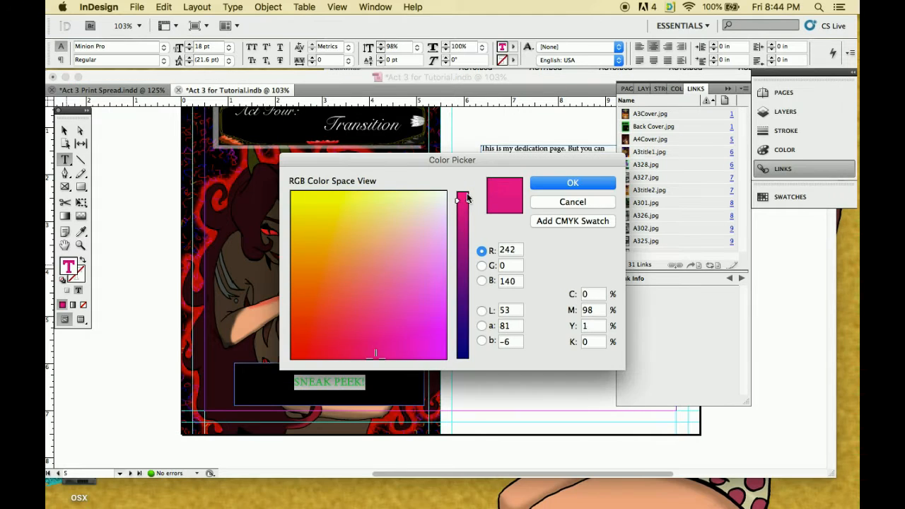
double_click(511, 250)
type("255")
left_click(572, 183)
Reduce the black SNEAK PEEK! frame to a height of about 0.58 in
left_click(335, 380)
left_click(65, 131)
left_click_drag(329, 363, 376, 379)
double_click(343, 383)
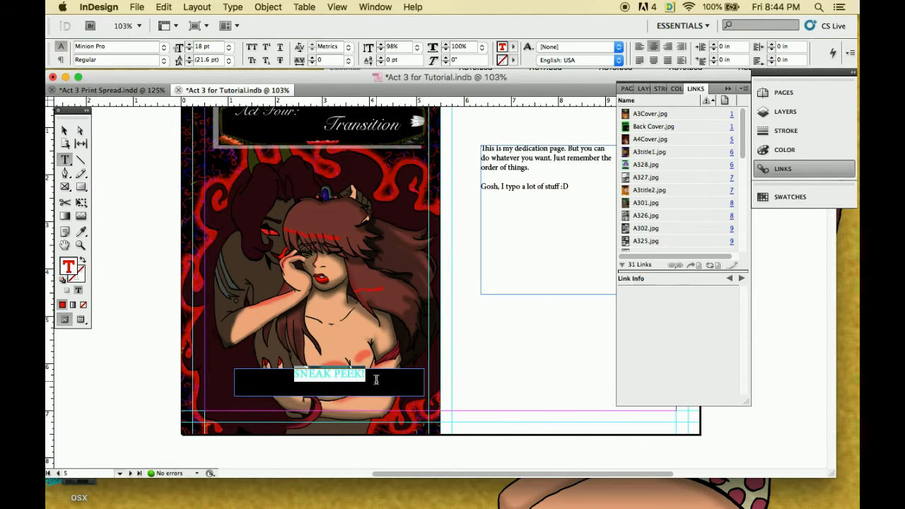
right_click(375, 380)
left_click(65, 131)
right_click(346, 379)
mouse_move(445, 276)
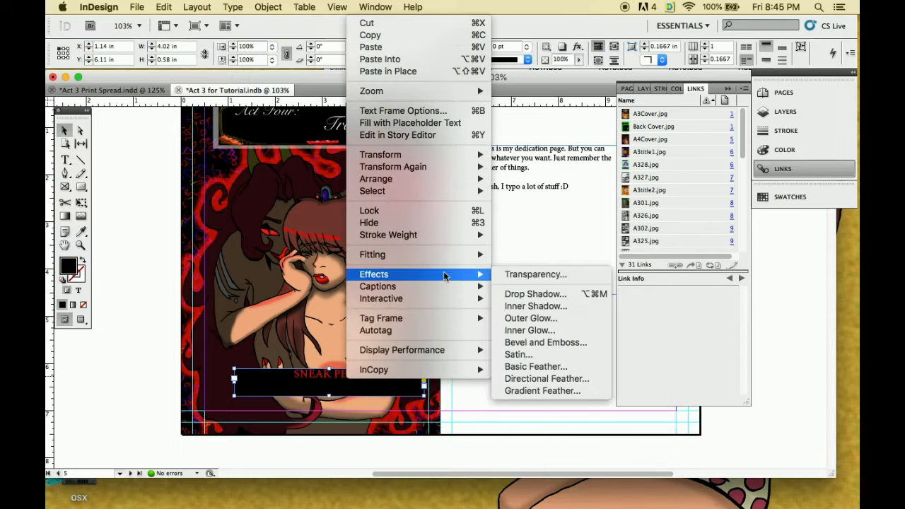
key("Escape")
Centre the SNEAK PEEK! text vertically within its black frame
left_click(232, 6)
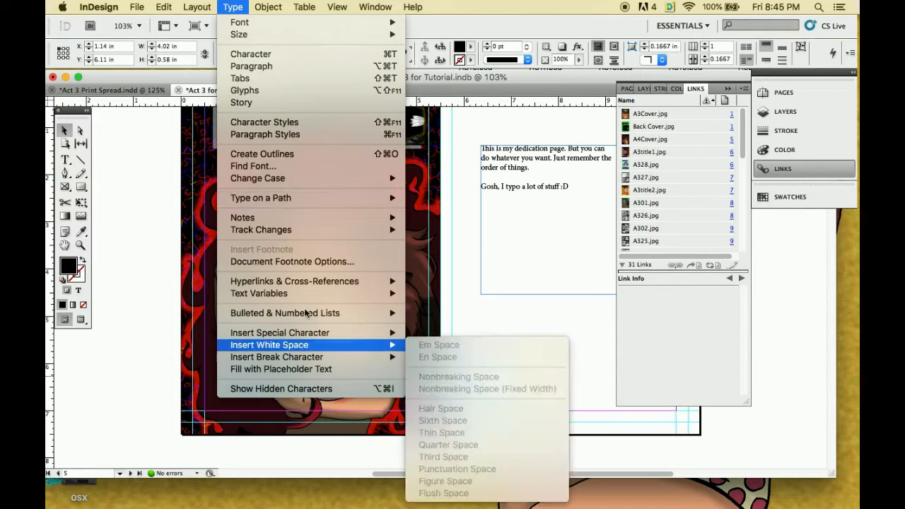
left_click(603, 57)
left_click(767, 60)
Give the SNEAK PEEK! frame a red outline in the Thick - Thick stroke style
left_click(527, 60)
left_click(529, 85)
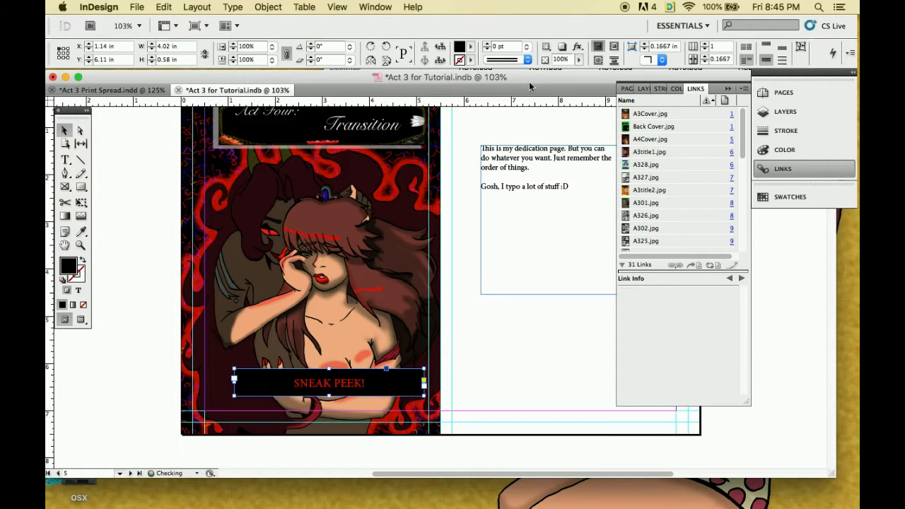
double_click(68, 266)
left_click(572, 183)
left_click(470, 61)
left_click(523, 151)
left_click(527, 60)
left_click(526, 81)
left_click(527, 60)
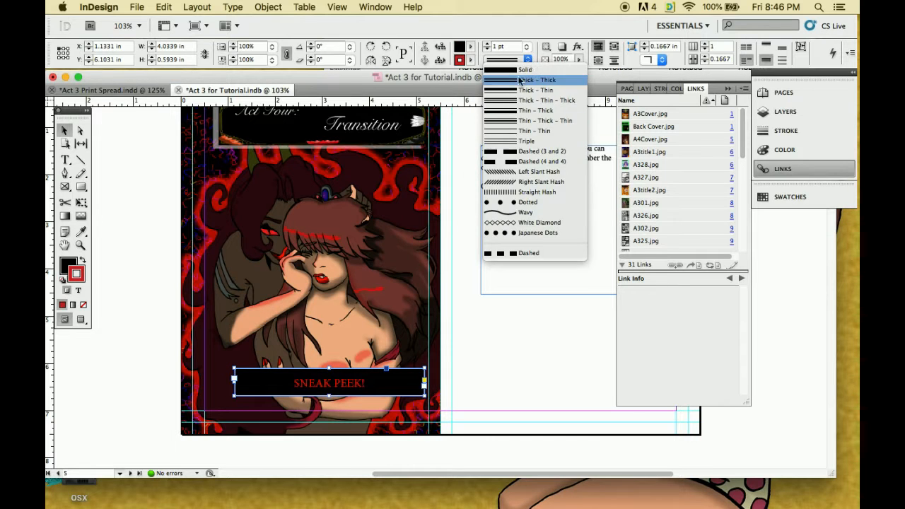
left_click(527, 81)
left_click(471, 60)
left_click(524, 150)
Enlarge the SNEAK PEEK! frame to about 4.12 × 0.67 in and set its Thick - Thick stroke weight to 6 pt
left_click_drag(423, 397, 430, 401)
left_click(527, 60)
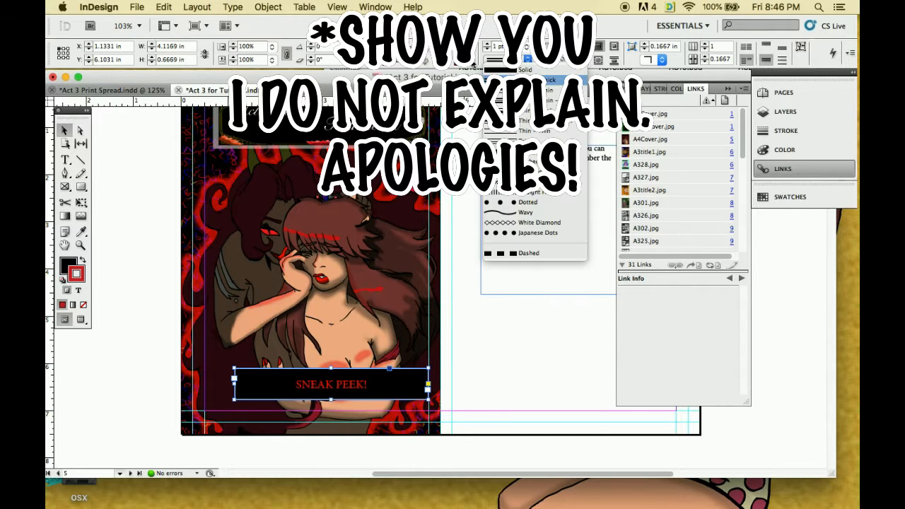
left_click(526, 81)
left_click(487, 43)
Recolour the SNEAK PEEK! banner's outline magenta and tilt the banner diagonally across the cover figure
left_click(375, 333)
left_click_drag(362, 382, 354, 298)
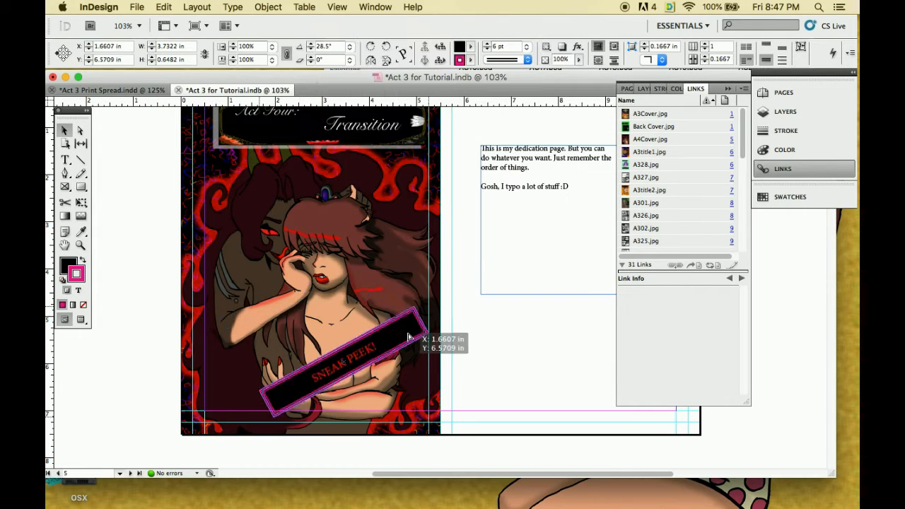
left_click_drag(408, 337, 404, 315)
Change the banner text to "SNEAK PEEK: ACT FOUR!" and reapply the Thick - Thick stroke style to its outline
double_click(366, 334)
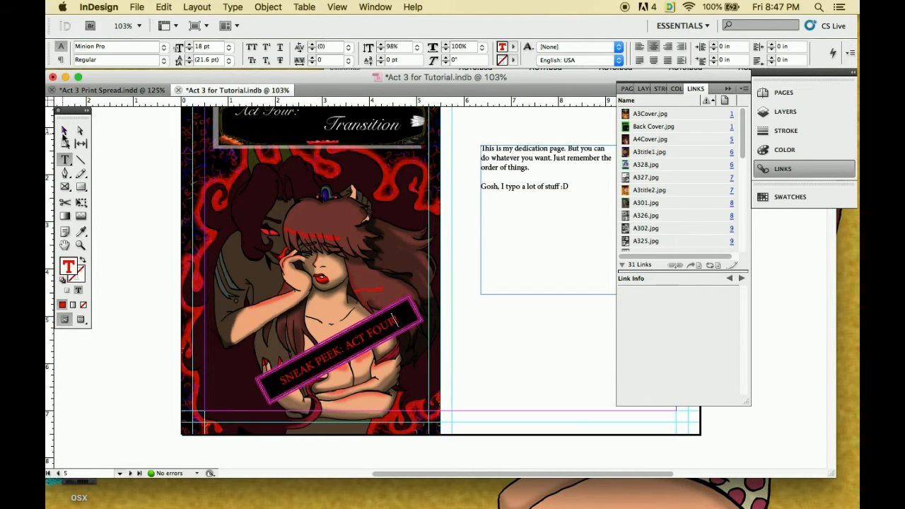
left_click(64, 131)
left_click(527, 60)
left_click(523, 82)
left_click(497, 368)
Add a text frame about 1.6 in wide on the pasteboard beside page 5 and enter a note beginning with "YOU CAN DO IT HOWEVER YOU LIKE!"
left_click(65, 160)
left_click_drag(99, 194, 174, 299)
type("YOU CAN DO IT HOWEVER YOU LIKE!")
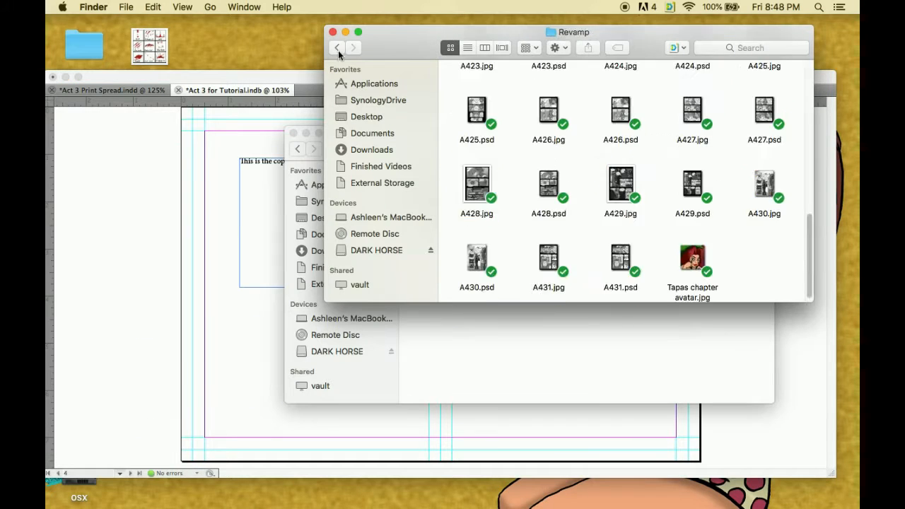
Go to page 4, switch to Finder and bring a comic page image from the Revamp folder into the document
scroll(626, 184, "up", 5)
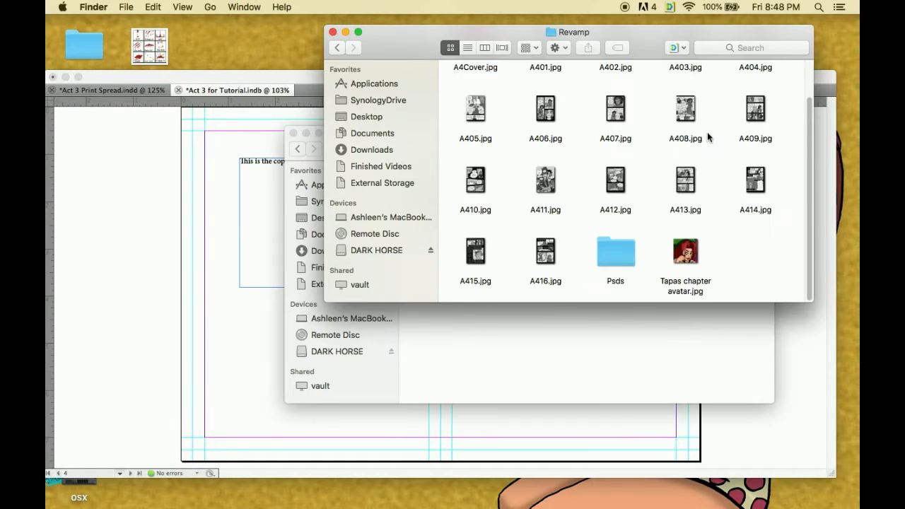
left_click_drag(541, 113, 363, 242)
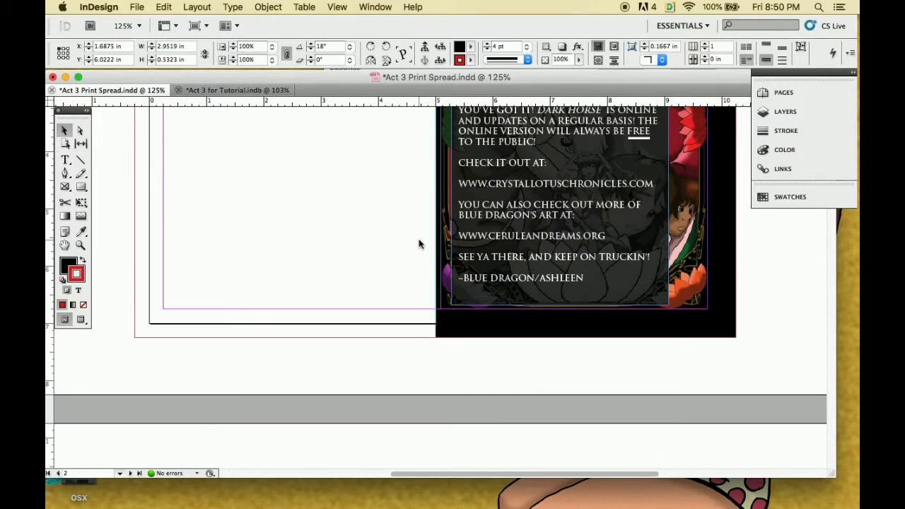
Switch to Act 3 Print Spread.indd and examine the text panel on page 2's Dark Horse advert
scroll(418, 244, "up", 5)
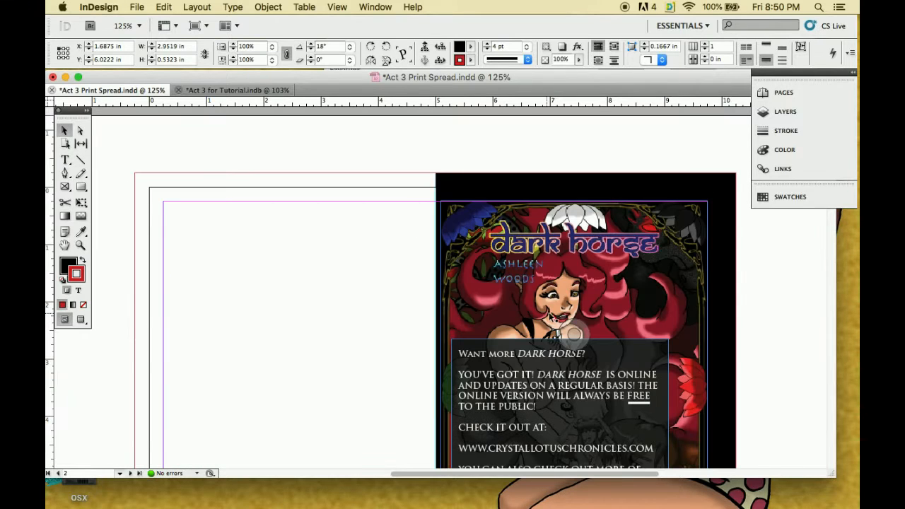
scroll(485, 221, "down", 5)
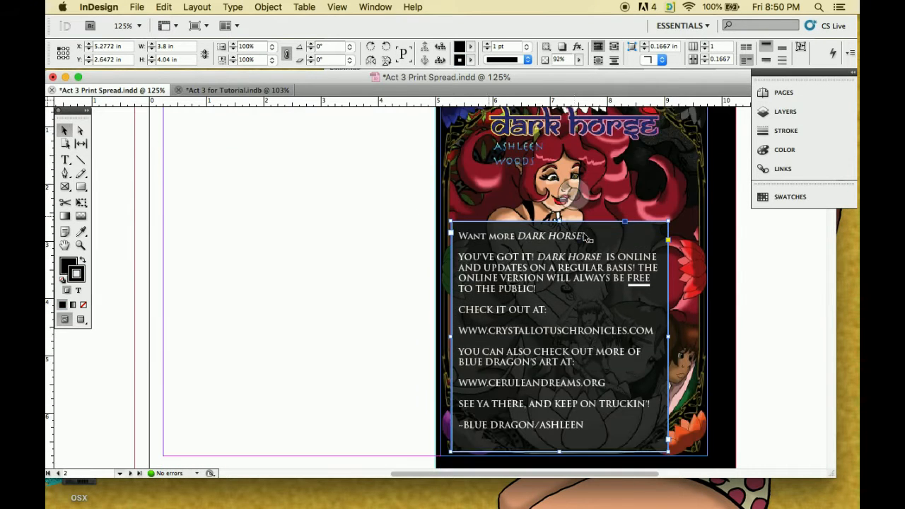
scroll(614, 244, "up", 2)
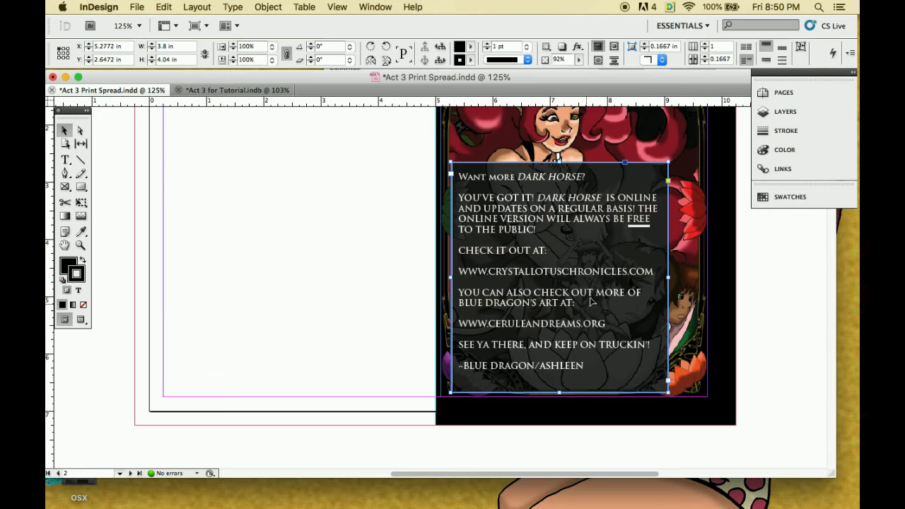
Try moving the advert's text panel onto page 2's empty left half
left_click_drag(596, 271, 264, 237)
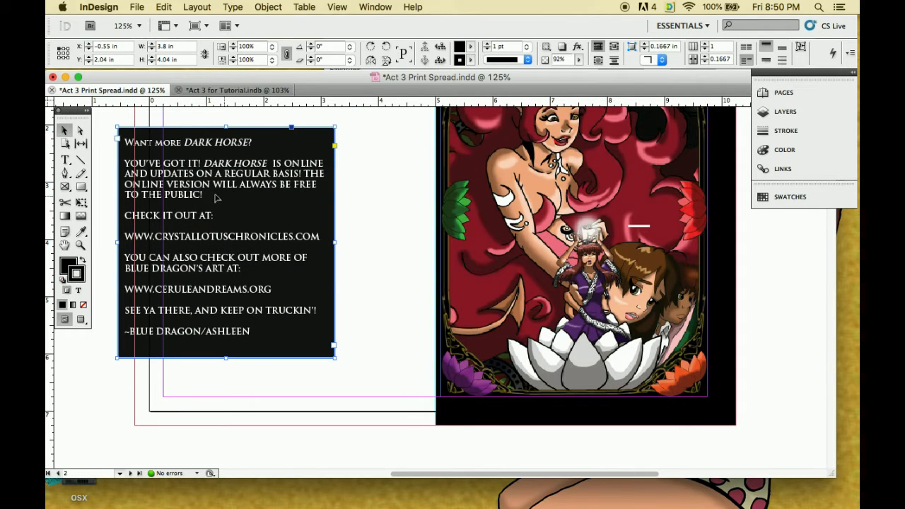
double_click(217, 229)
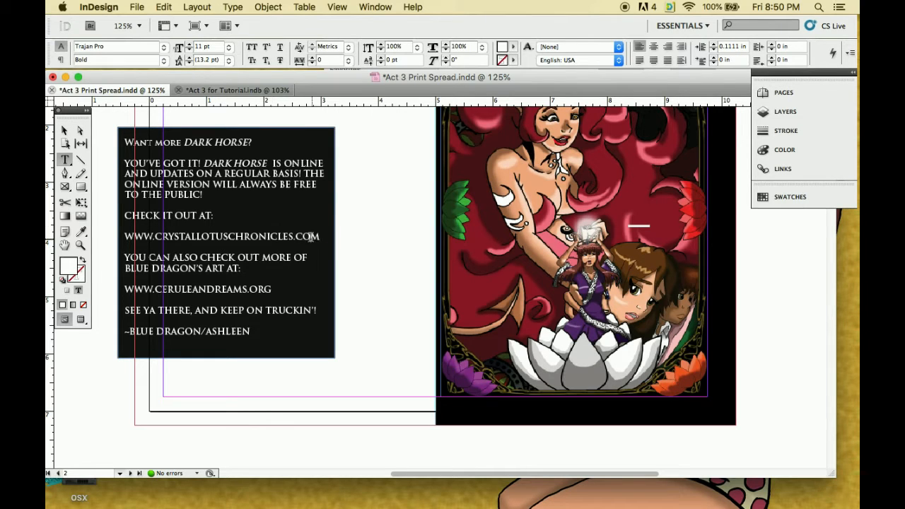
key("super+z")
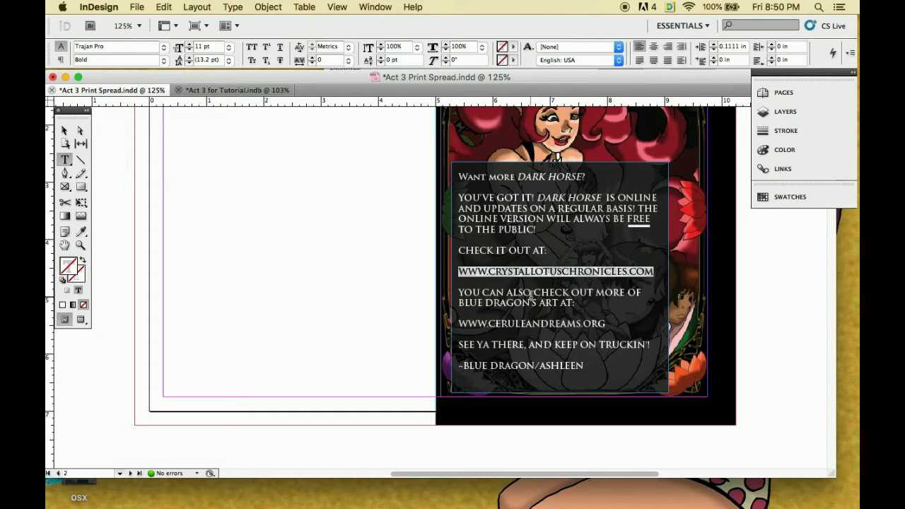
right_click(528, 272)
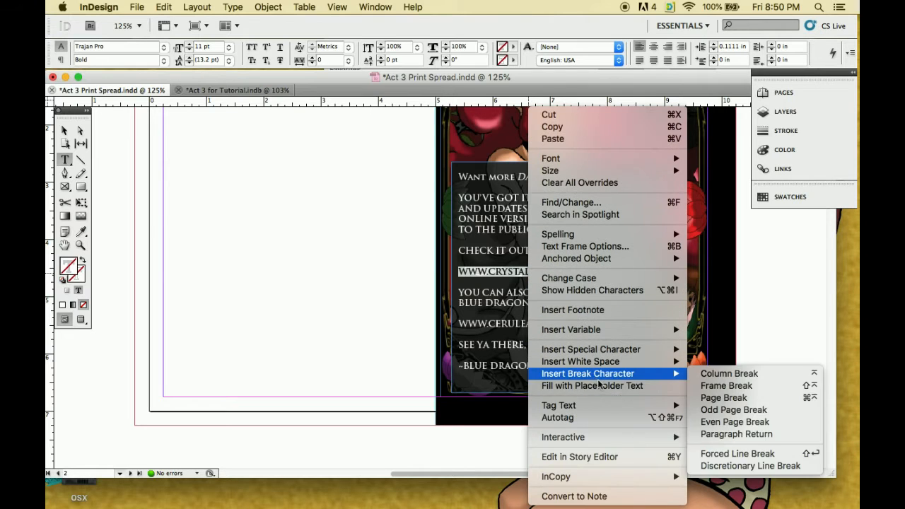
mouse_move(605, 282)
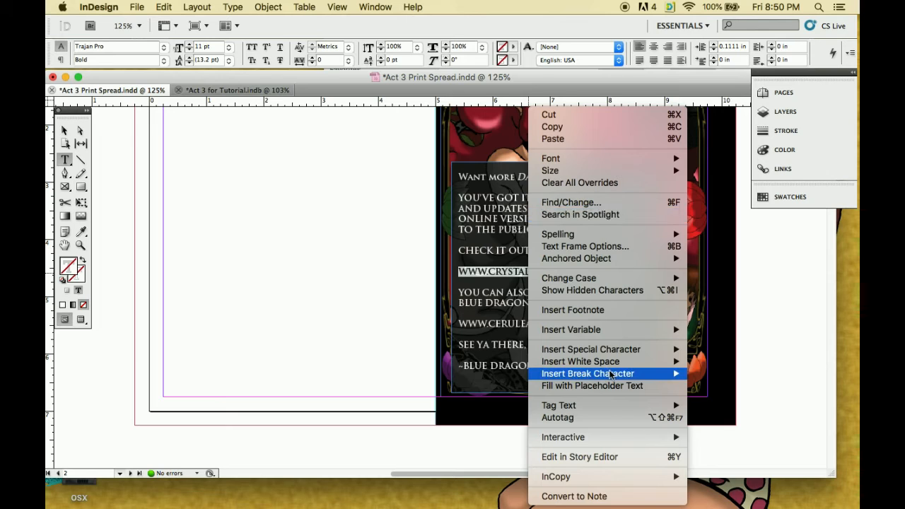
mouse_move(607, 440)
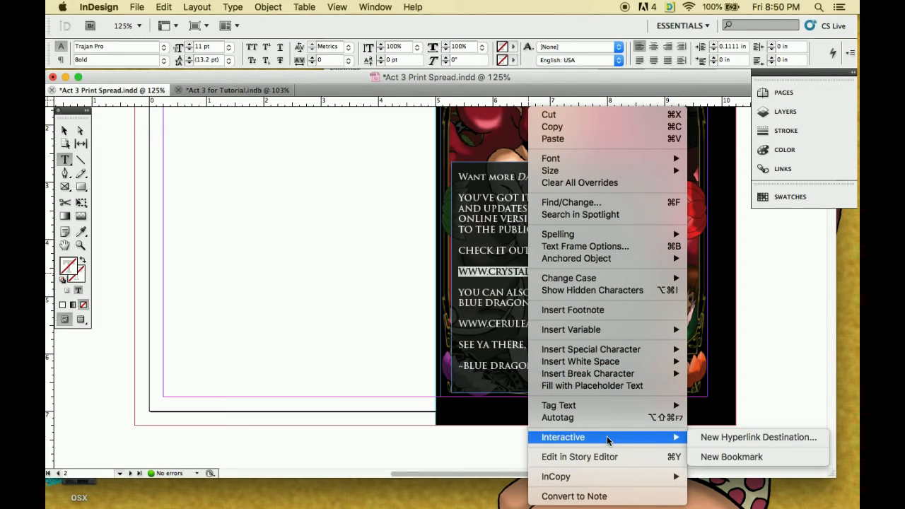
left_click(720, 438)
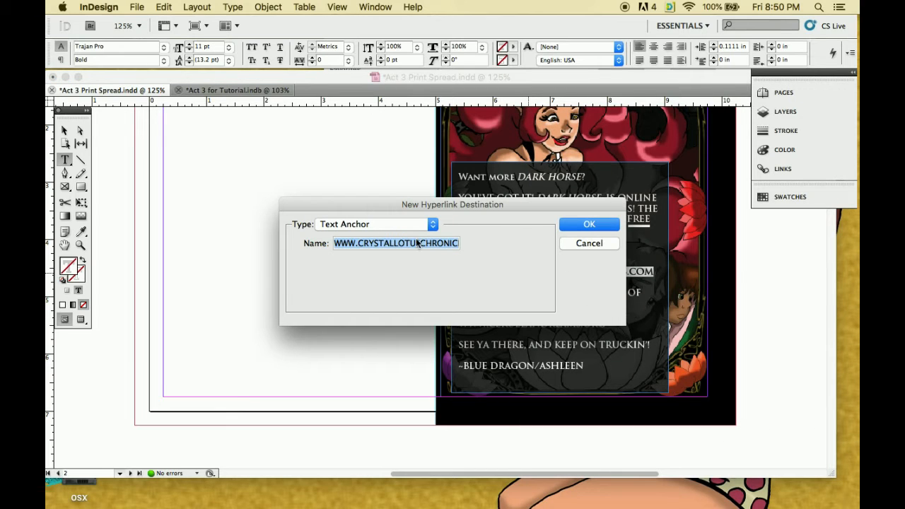
left_click(433, 225)
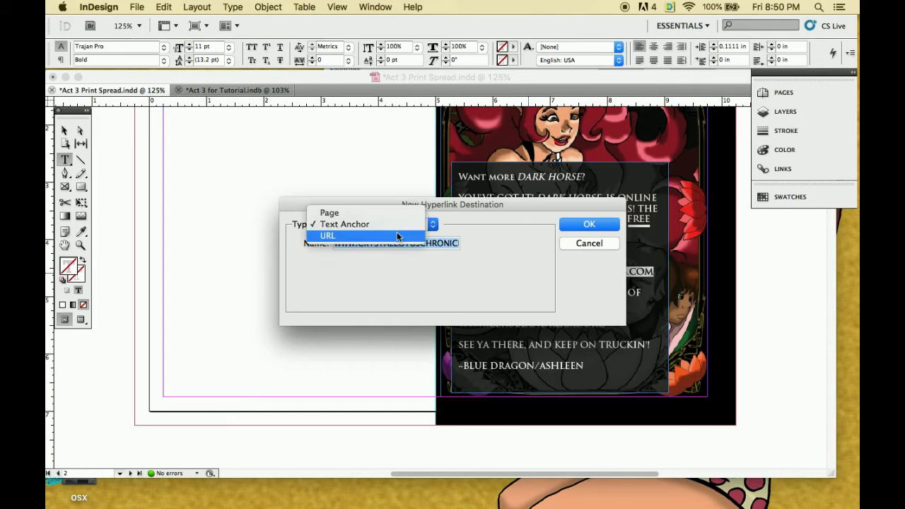
left_click(398, 235)
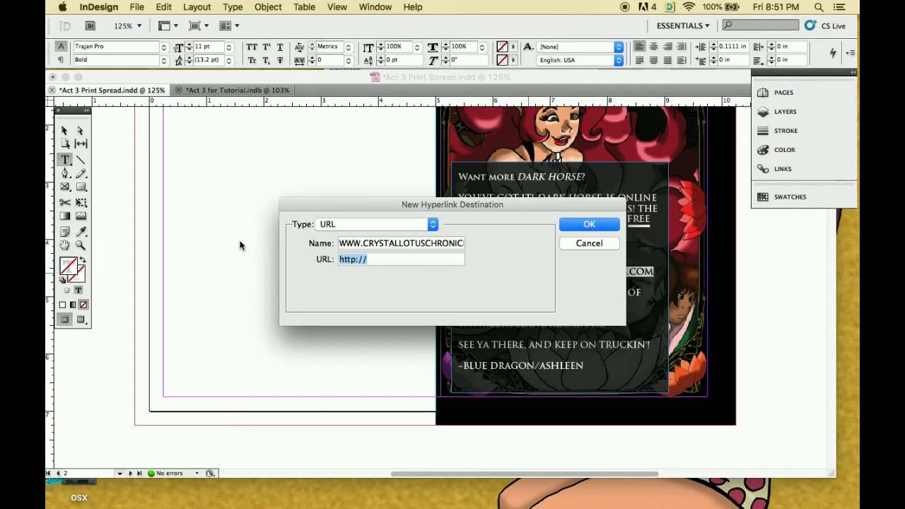
type(".CRYSTALLOTUSCHRONICLES.COM")
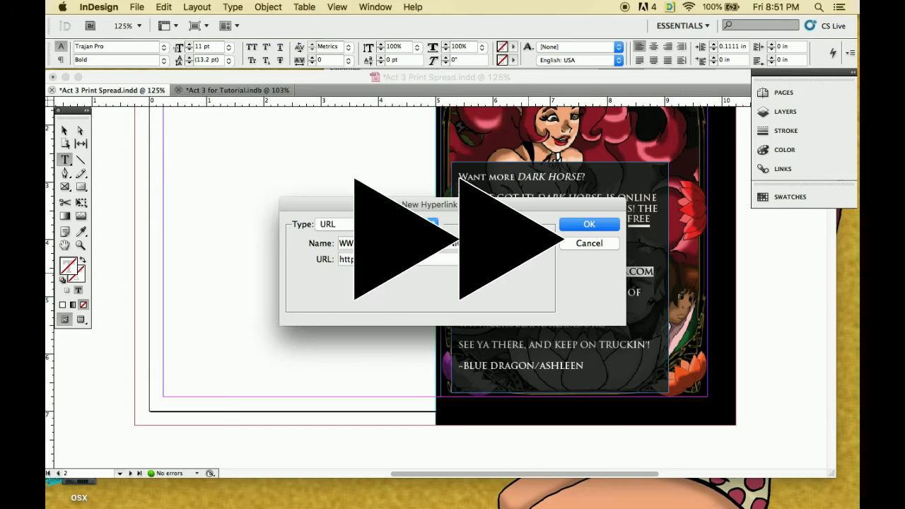
left_click(589, 224)
left_click_drag(606, 324, 460, 324)
right_click(462, 322)
mouse_move(488, 437)
left_click(693, 436)
left_click(432, 224)
left_click(398, 236)
left_click(589, 224)
left_click(65, 131)
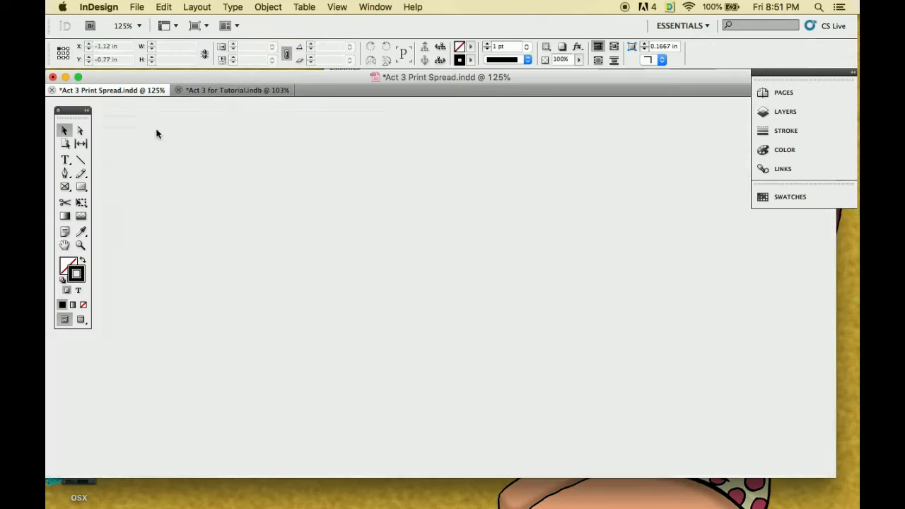
Switch to Act 3 for Tutorial.indb and bring up the Dark Horse advert beside the blank inside cover page
left_click(237, 91)
right_click(524, 244)
left_click(549, 265)
left_click_drag(642, 157, 679, 156)
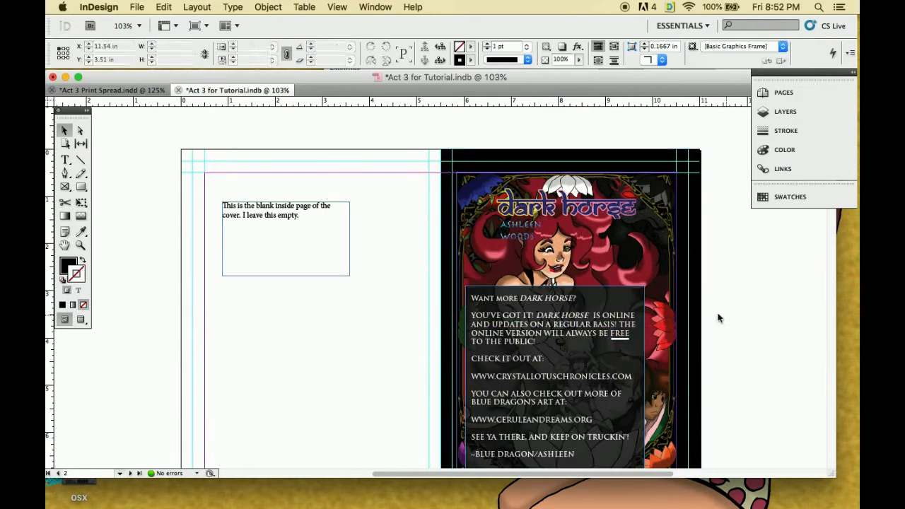
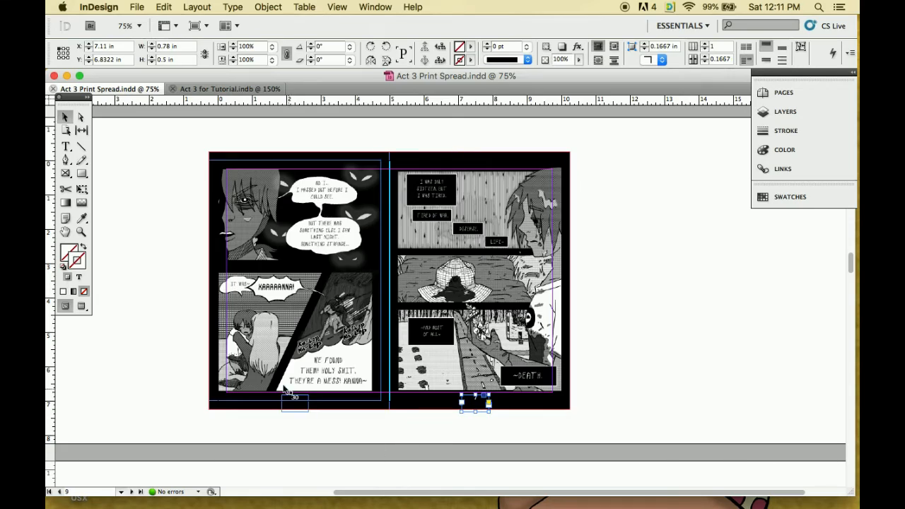
Check the page numbers at the foot of each spread throughout the print-spread document
scroll(495, 381, "down", 10)
scroll(466, 382, "down", 15)
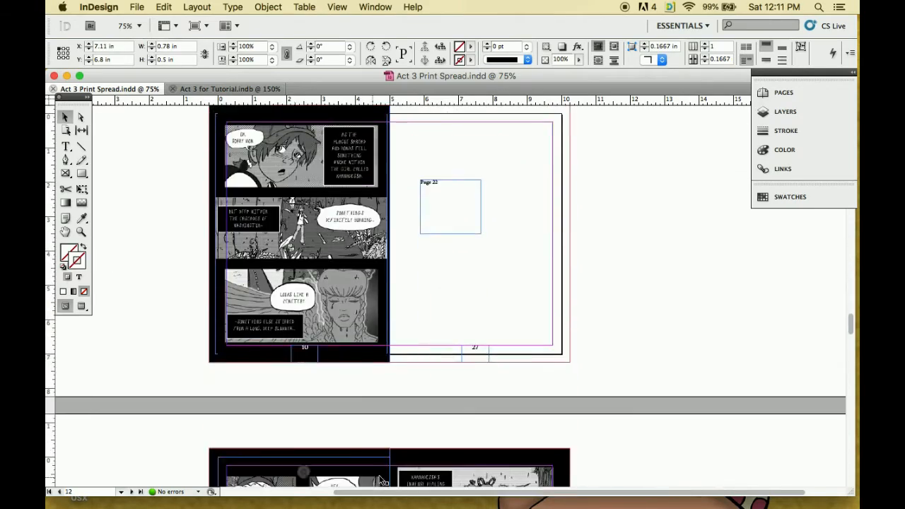
scroll(467, 418, "down", 15)
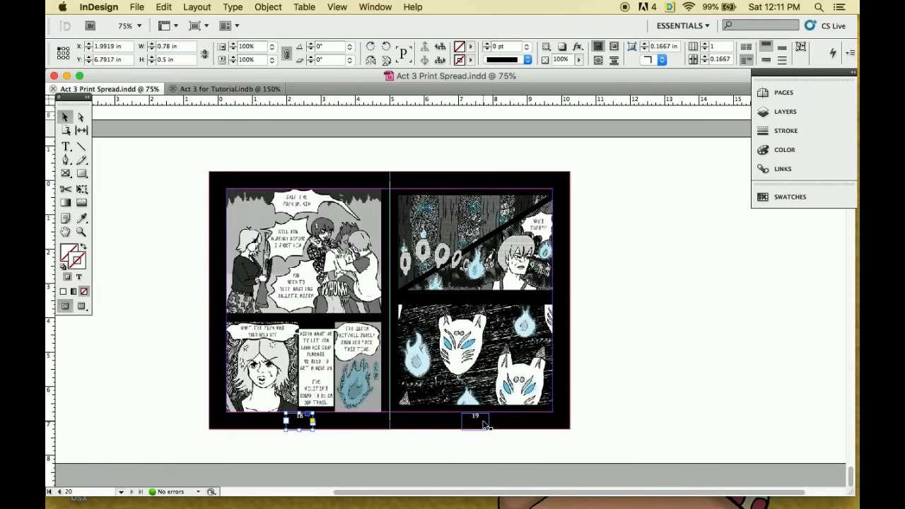
left_click(485, 423)
scroll(369, 299, "up", 5)
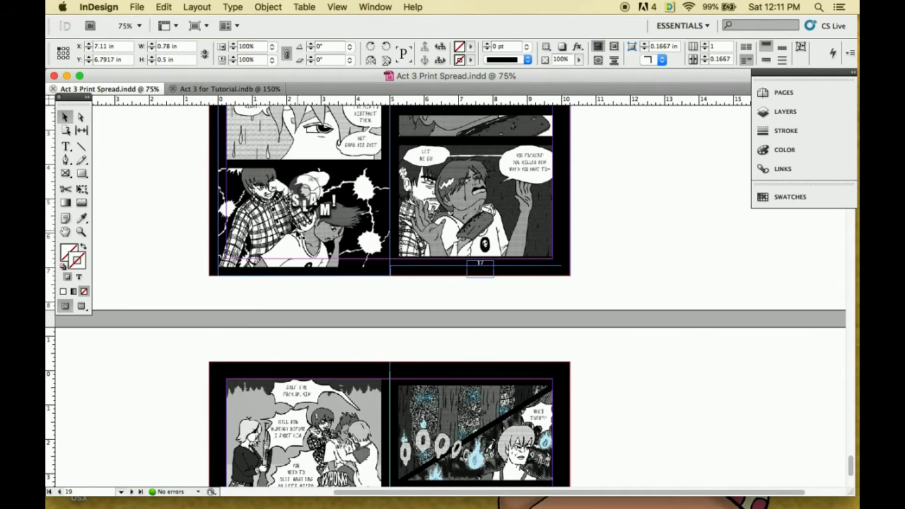
scroll(295, 236, "up", 5)
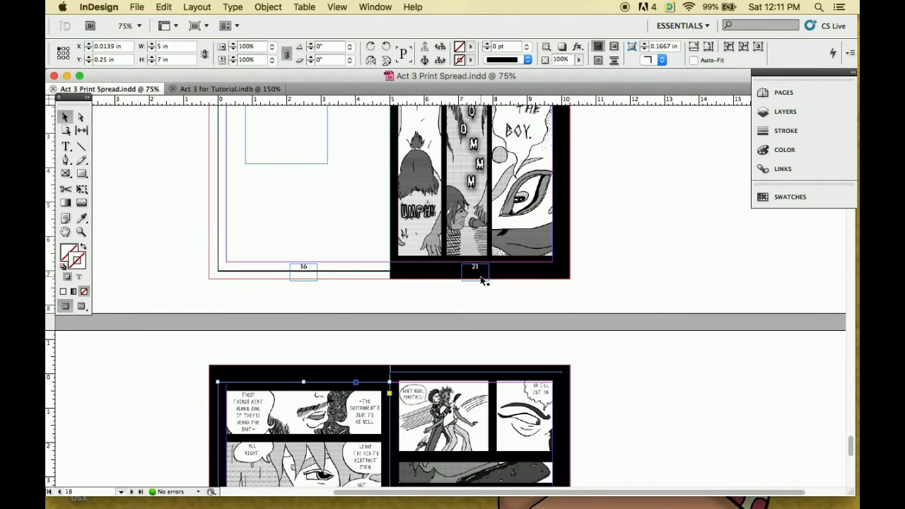
scroll(481, 280, "up", 10)
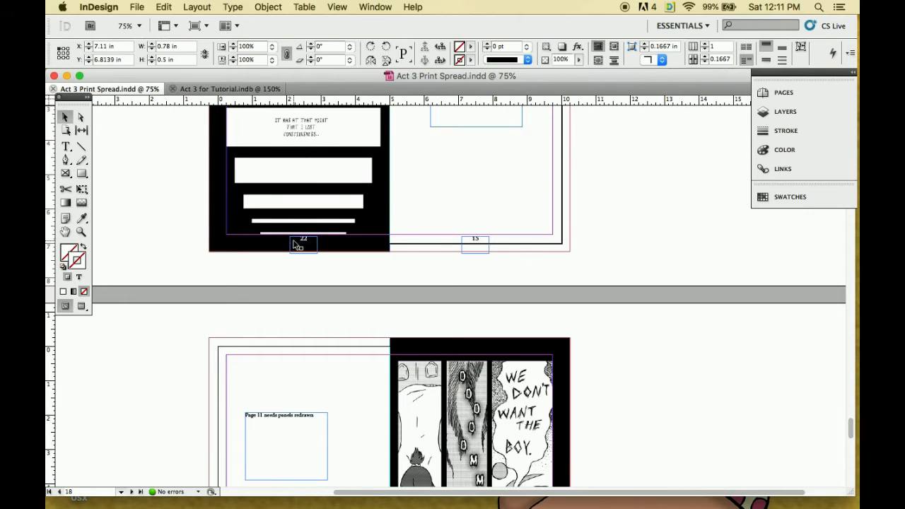
scroll(404, 216, "up", 5)
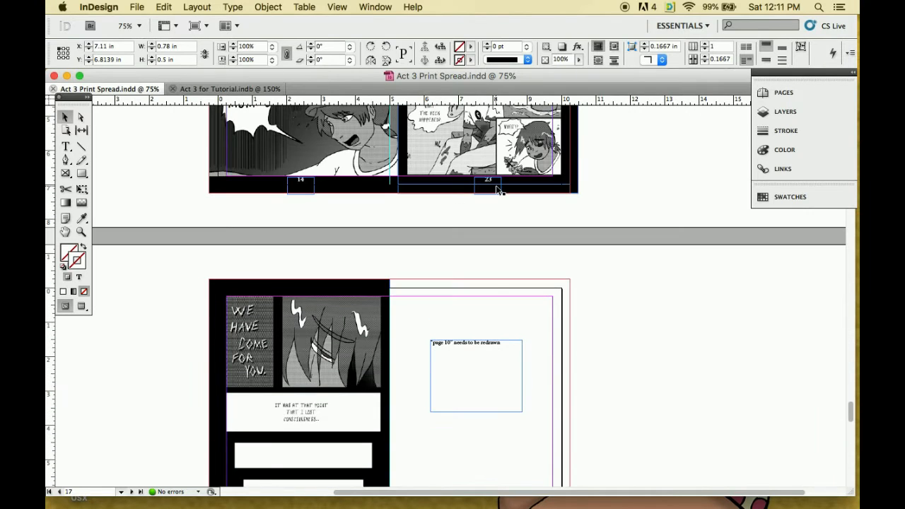
scroll(511, 195, "up", 5)
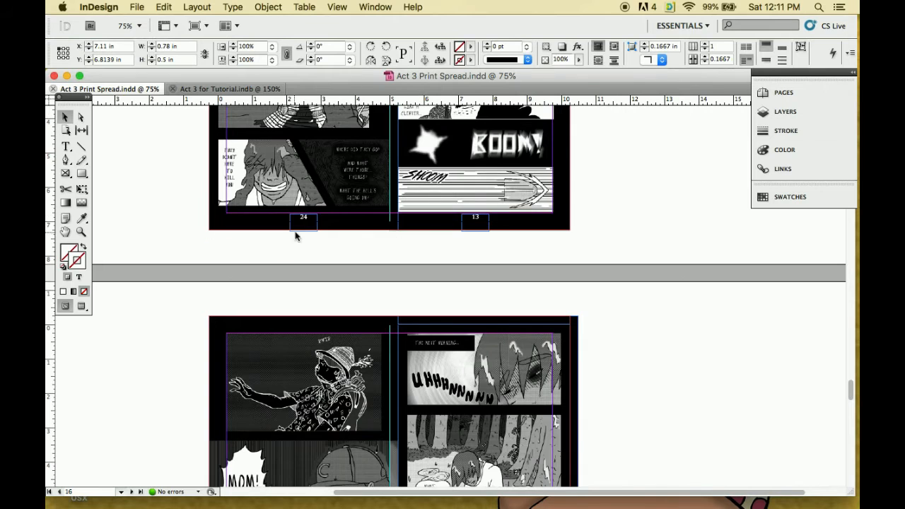
scroll(395, 213, "up", 6)
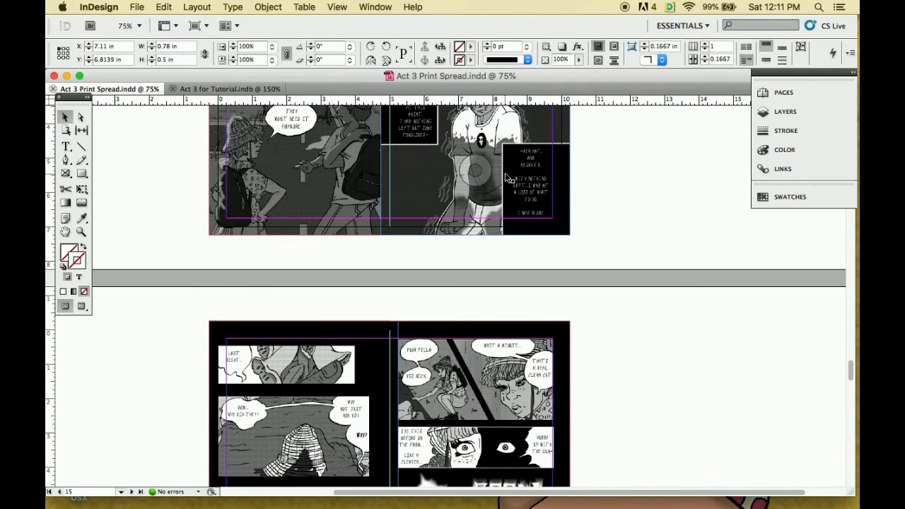
scroll(329, 202, "up", 6)
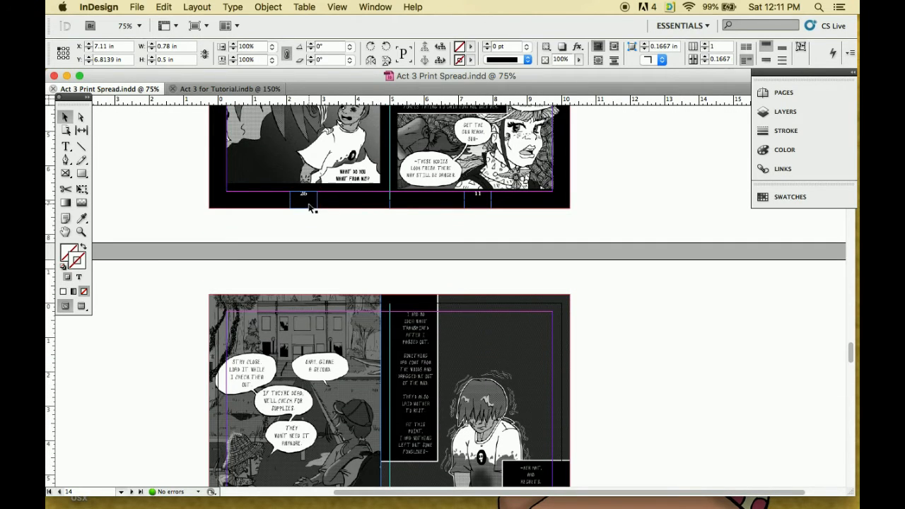
Select the text of page number 11 opposite page 26 and open its fill colour for editing
left_click(309, 203)
key("t")
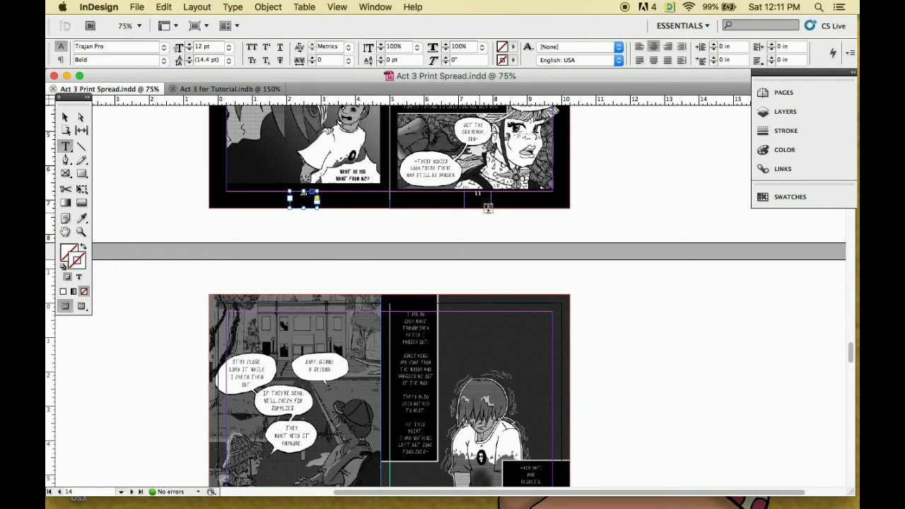
double_click(478, 193)
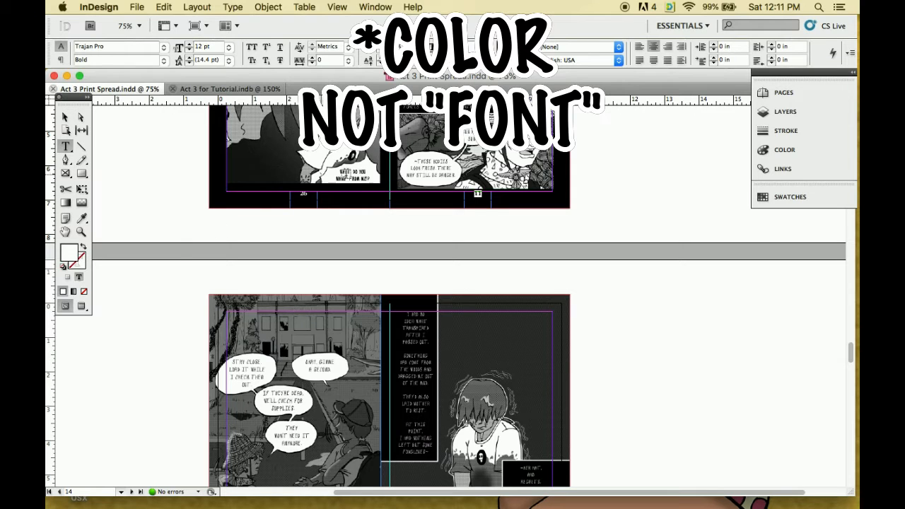
double_click(67, 251)
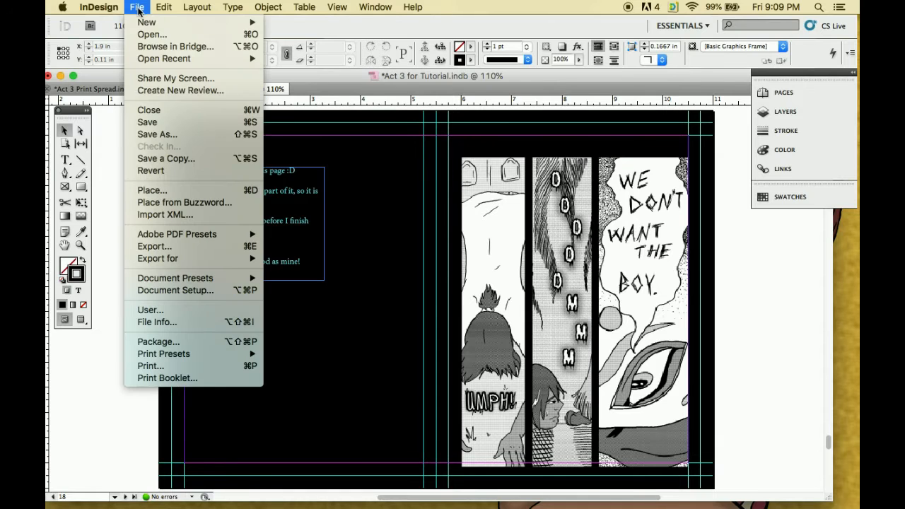
left_click(172, 248)
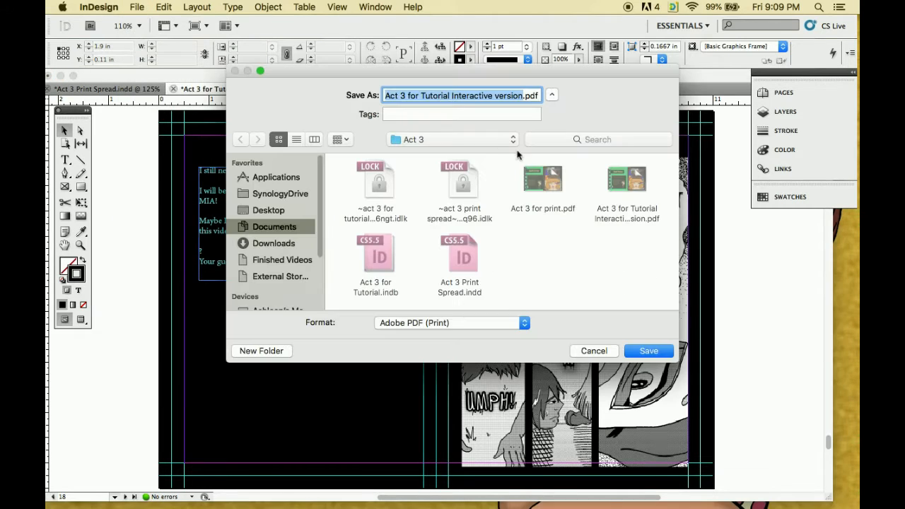
left_click(519, 96)
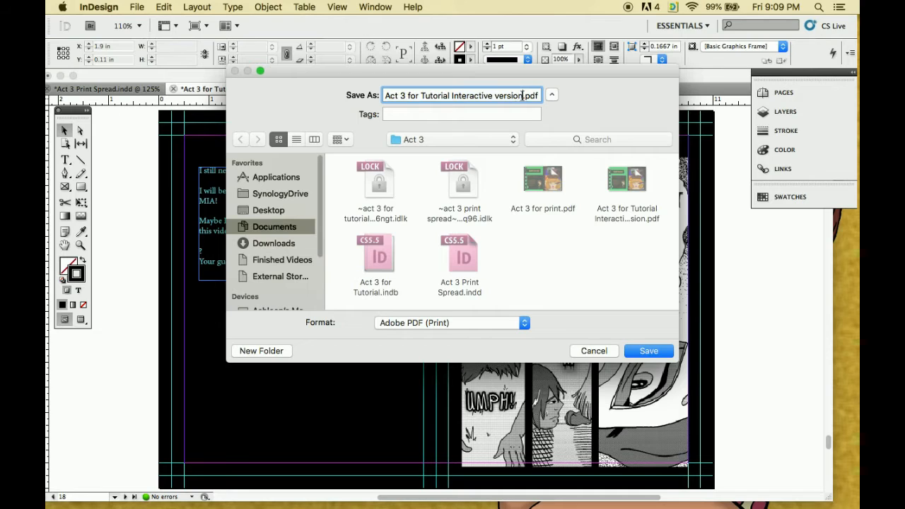
left_click_drag(522, 96, 450, 94)
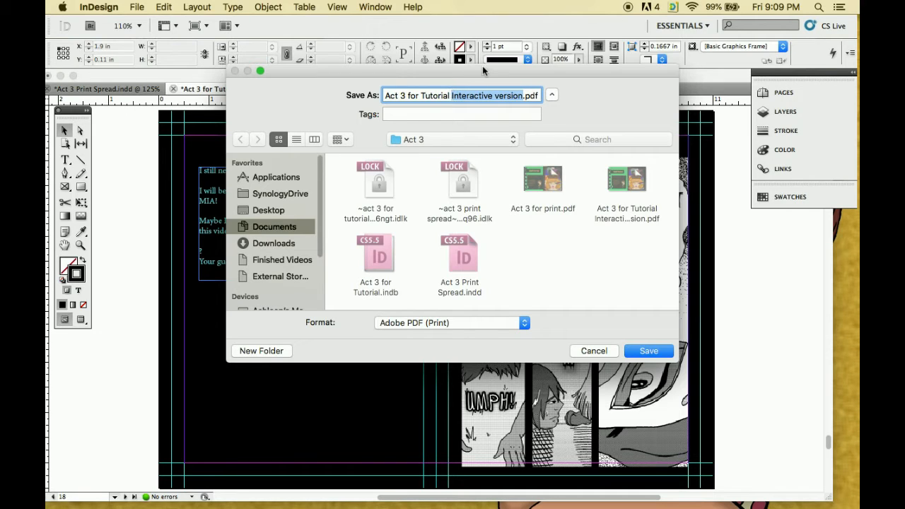
type("Print V")
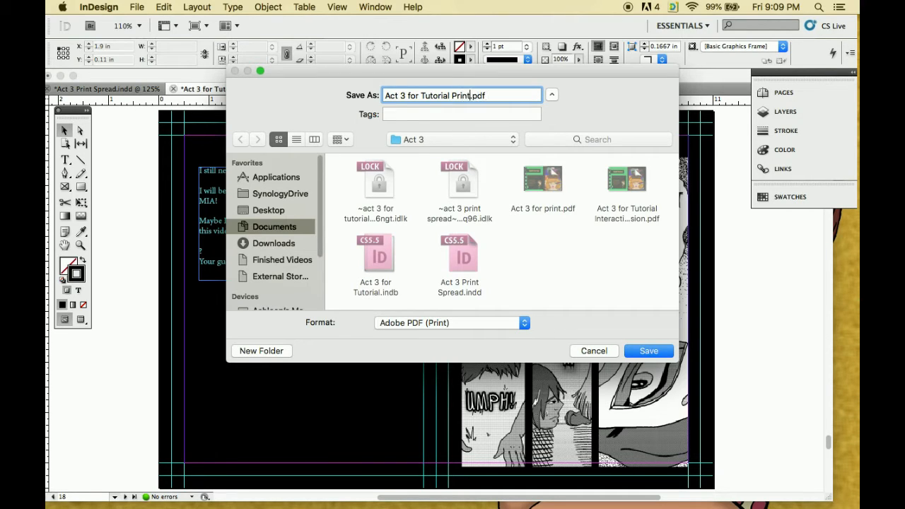
type("ersion")
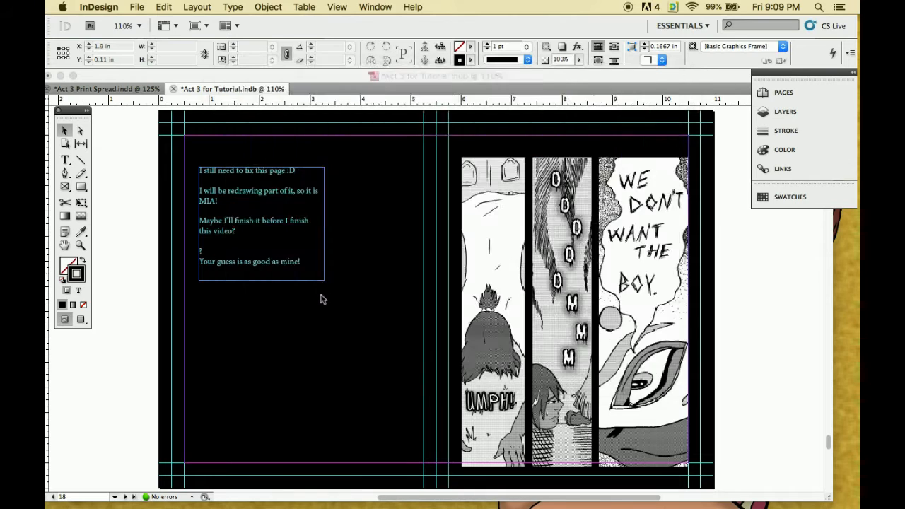
Start exporting the tutorial document in Adobe PDF (Print) format as "Act 3 for Tutorial Print Version" in the Act 3 folder
key("super+e")
left_click(469, 324)
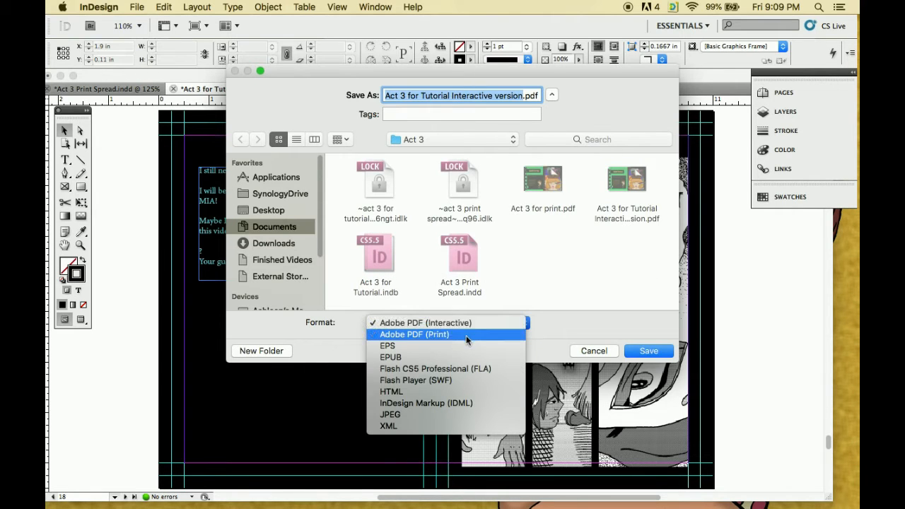
left_click(466, 335)
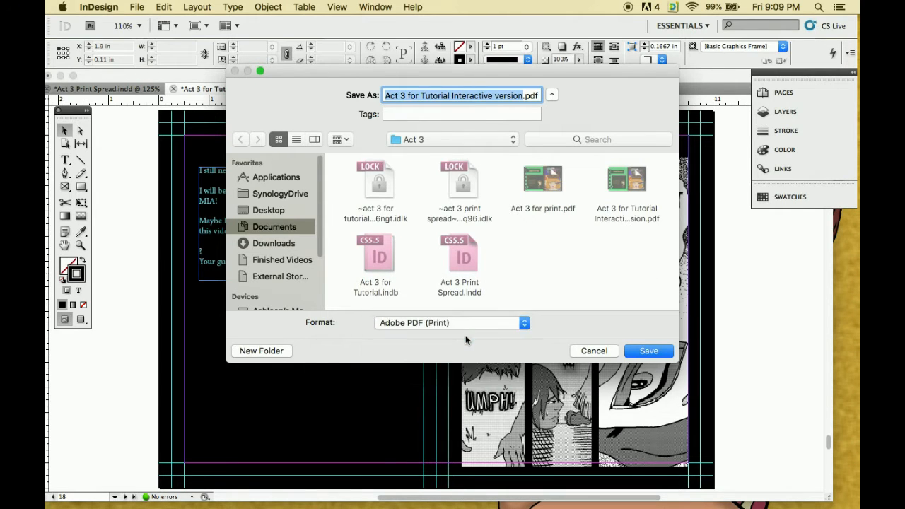
left_click(484, 141)
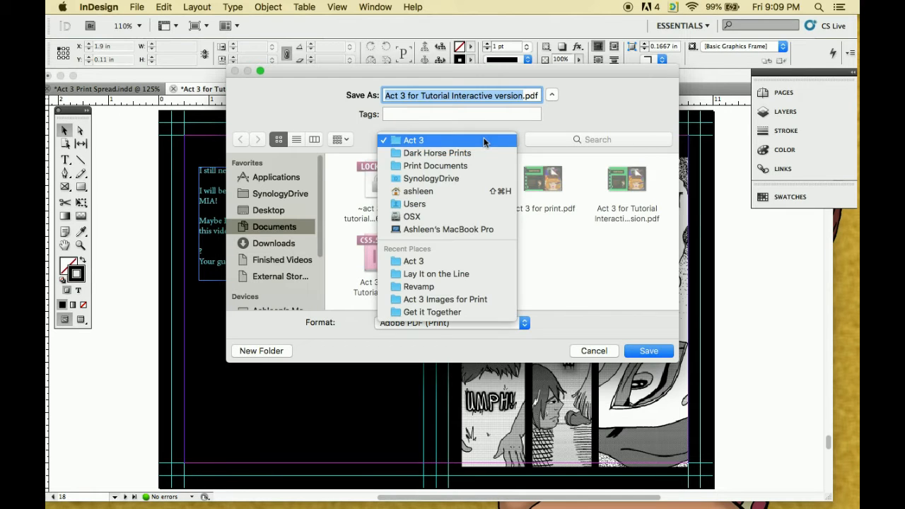
left_click(484, 142)
type("Act 3 for Tutorial Print Version")
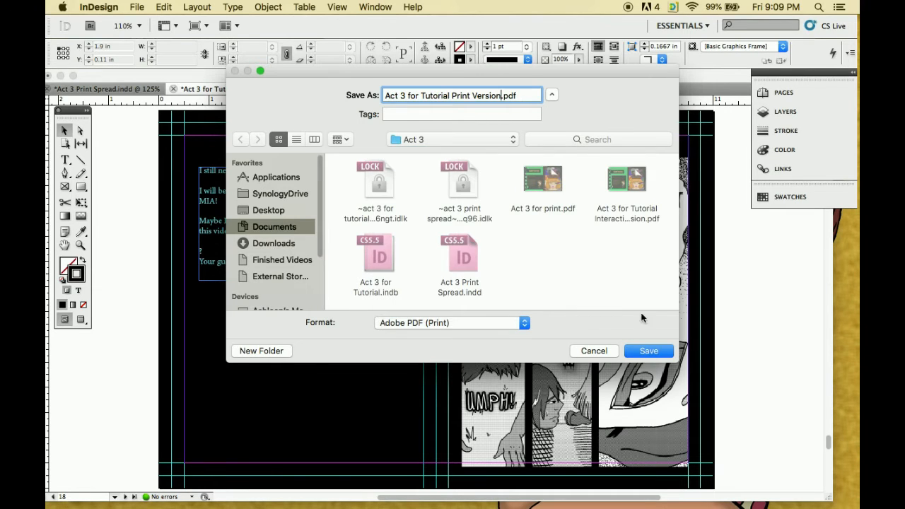
left_click(649, 350)
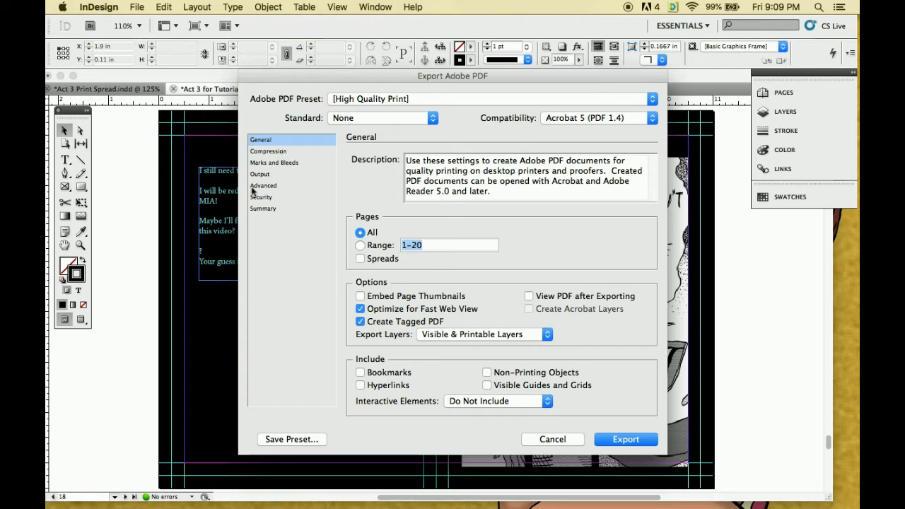
Review the PDF export's Compression, Marks and Bleeds, Output, Advanced, Security and Summary settings, trying All Printer's Marks on and off
left_click(268, 152)
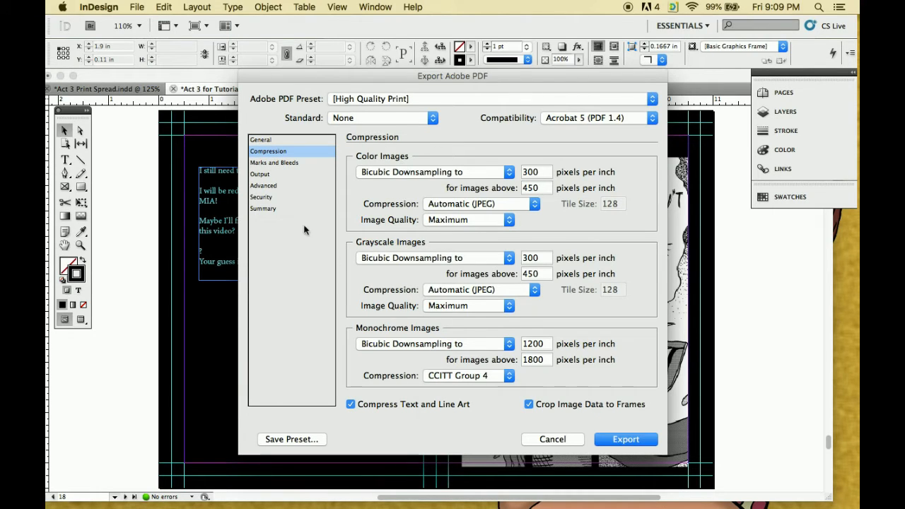
left_click(272, 164)
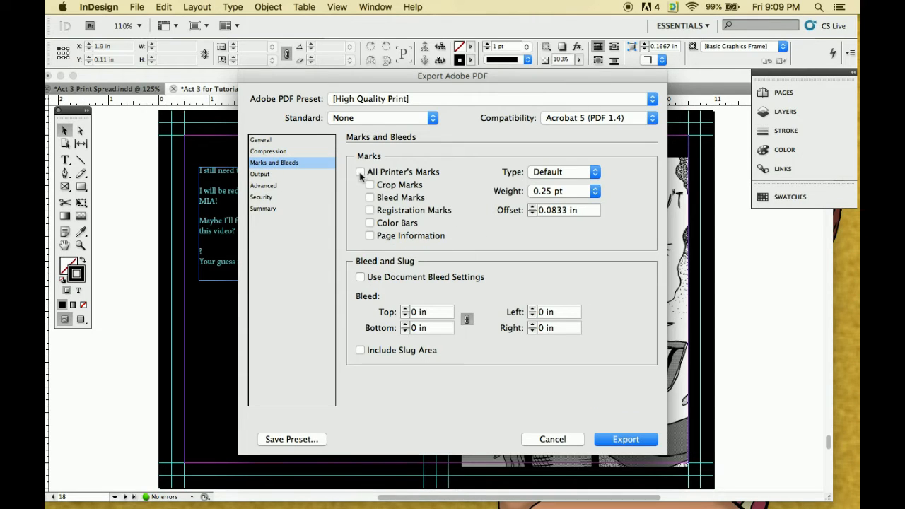
left_click(360, 172)
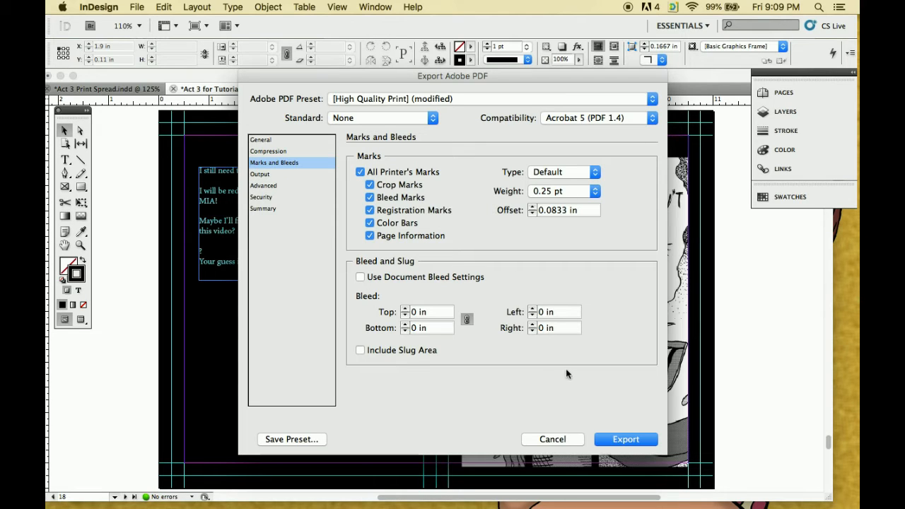
left_click(360, 173)
left_click(275, 175)
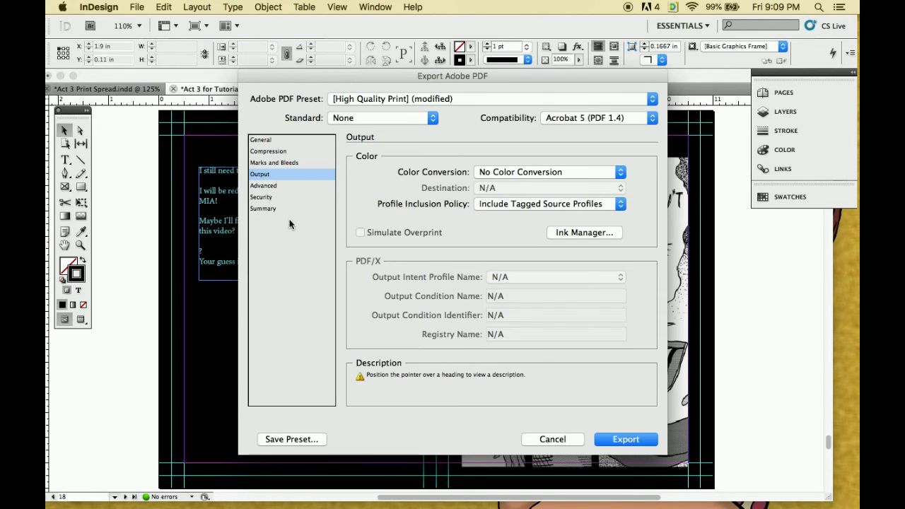
left_click(276, 186)
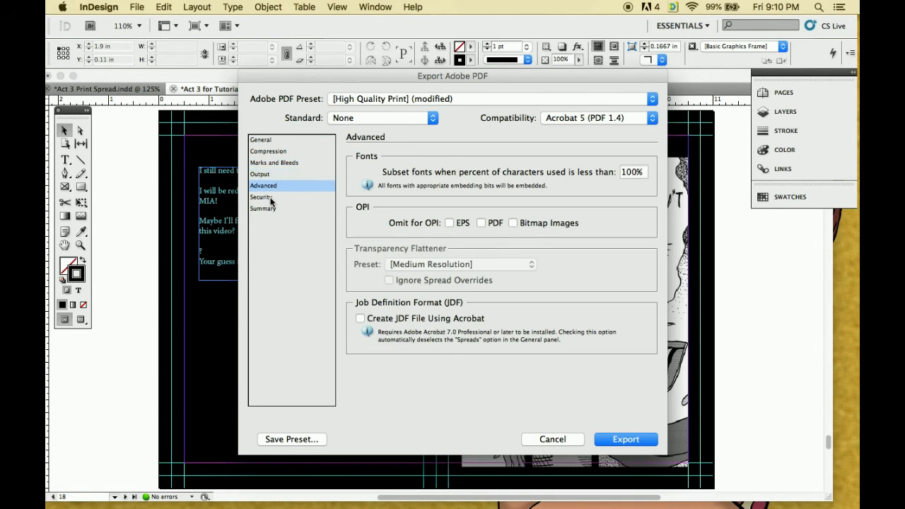
left_click(268, 198)
left_click(269, 209)
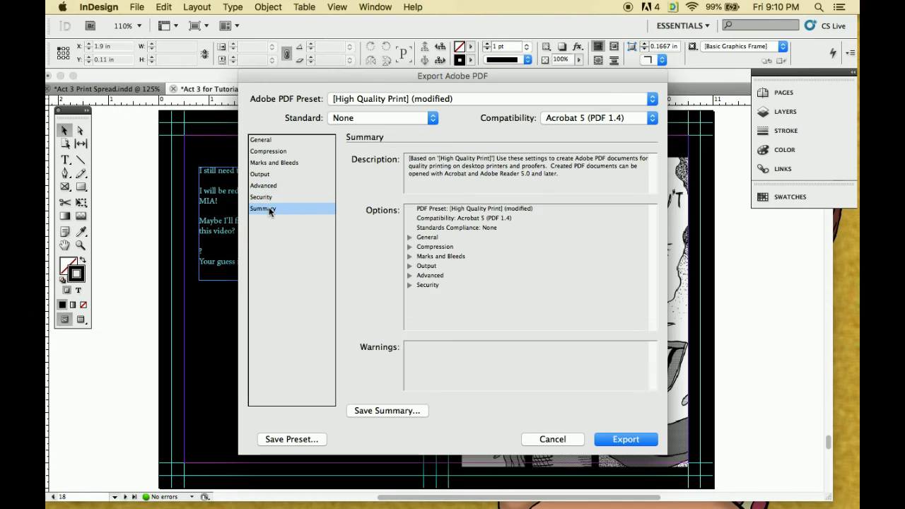
Enable View PDF after Exporting in the General settings and export all pages of the document
left_click(271, 141)
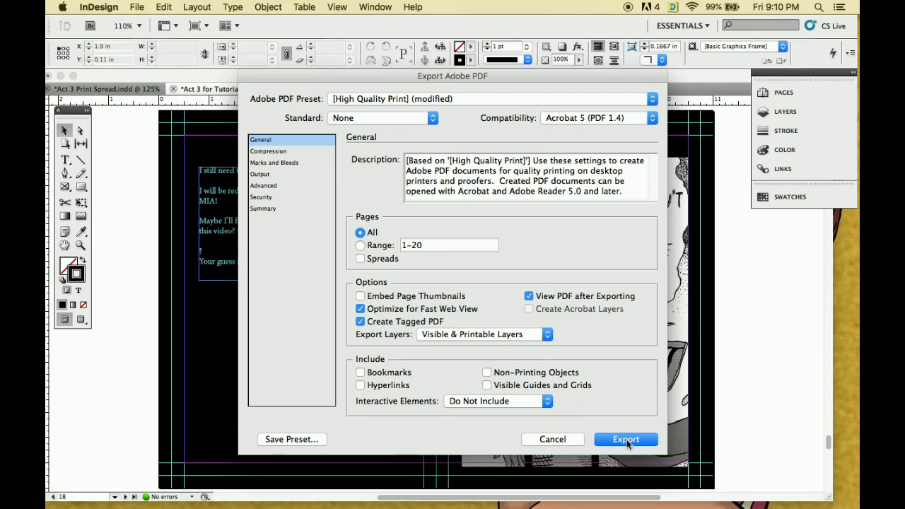
left_click(625, 440)
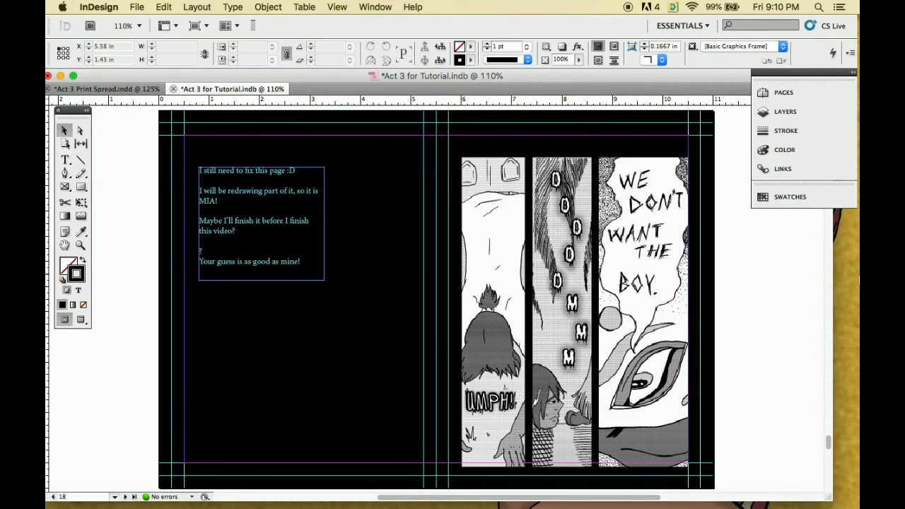
mouse_move(858, 275)
mouse_move(334, 80)
left_mouse_down()
mouse_move(334, 203)
mouse_move(398, 319)
mouse_move(339, 78)
left_mouse_up()
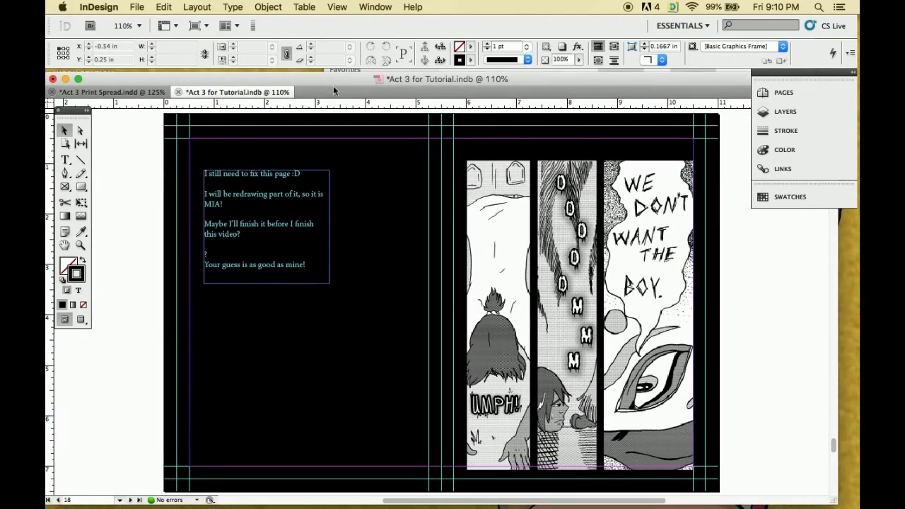
left_click_drag(422, 80, 424, 81)
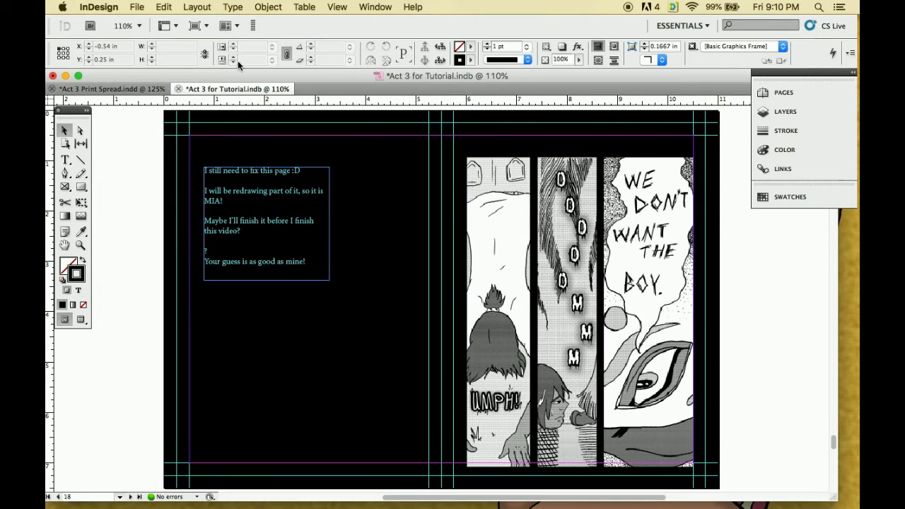
left_click(138, 7)
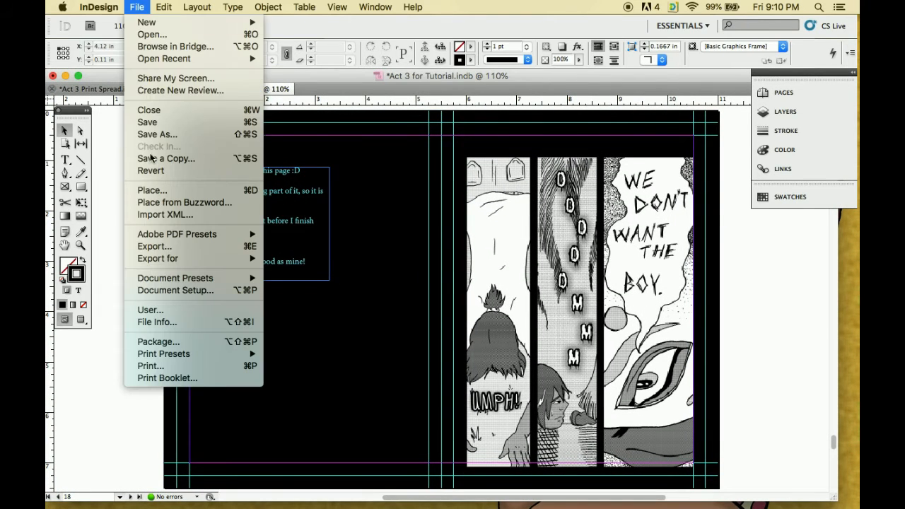
left_click(342, 252)
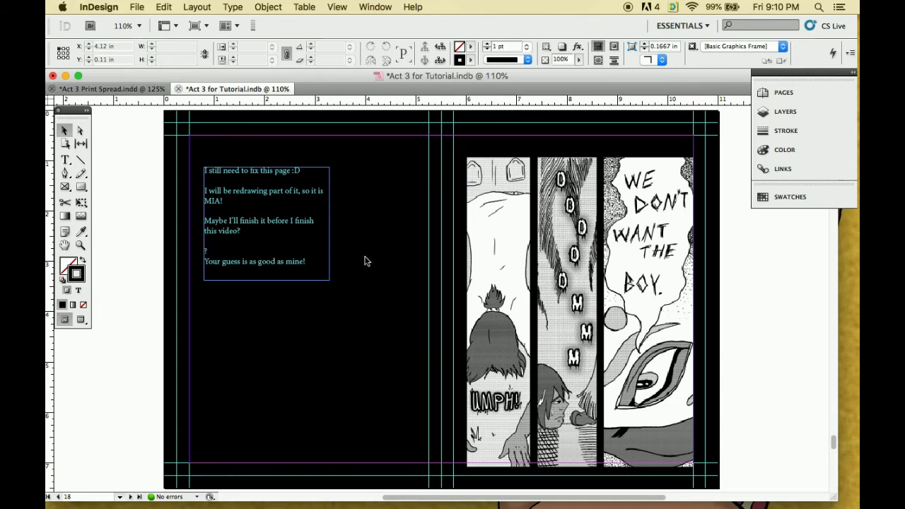
View the exported print PDF and test its page 2 links to ceruleandreams.org and crystallotuschronicles.com in the web browser
key("super+e")
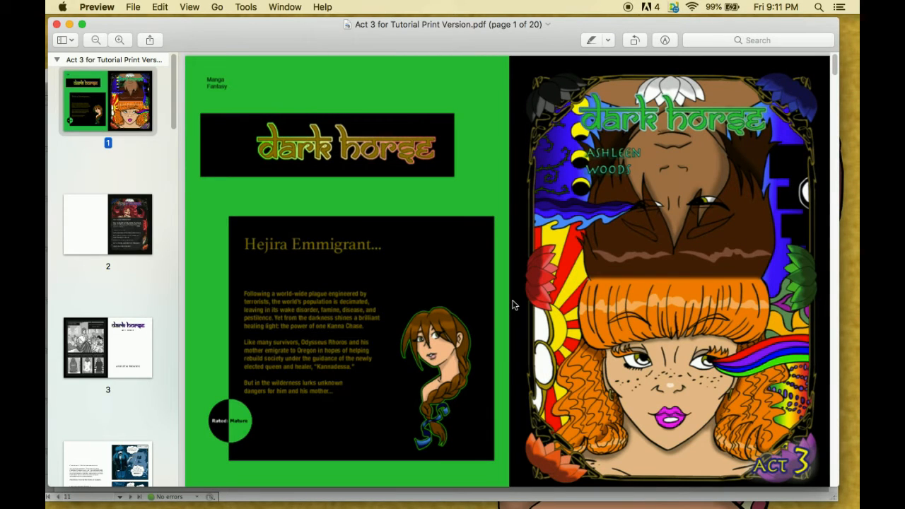
scroll(513, 304, "down", 10)
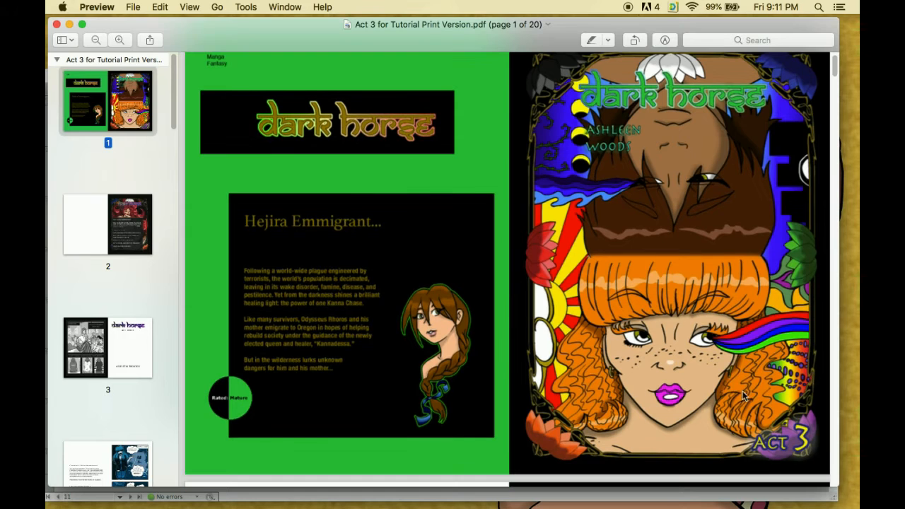
scroll(426, 325, "down", 3)
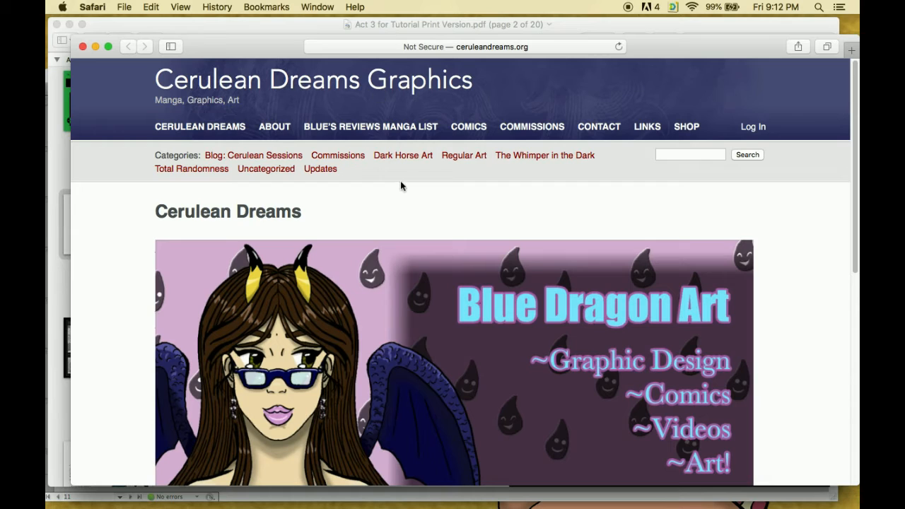
left_click(145, 30)
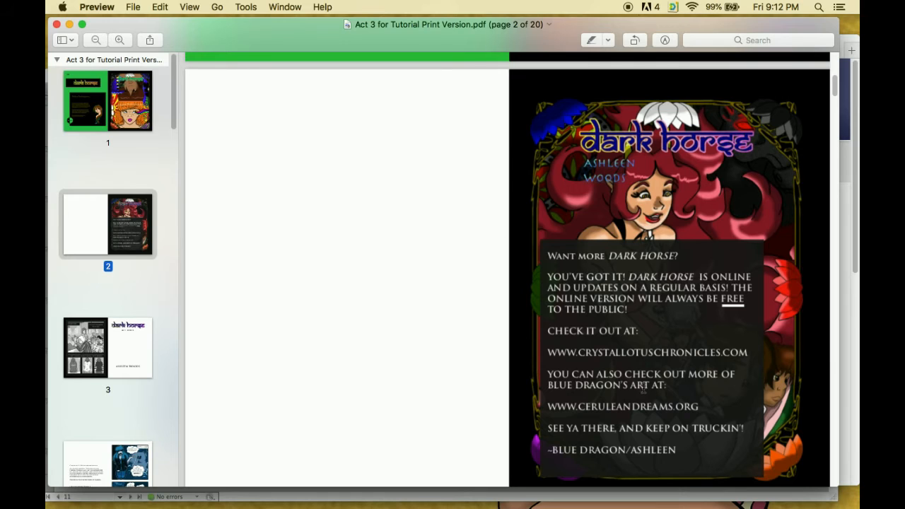
left_click(649, 353)
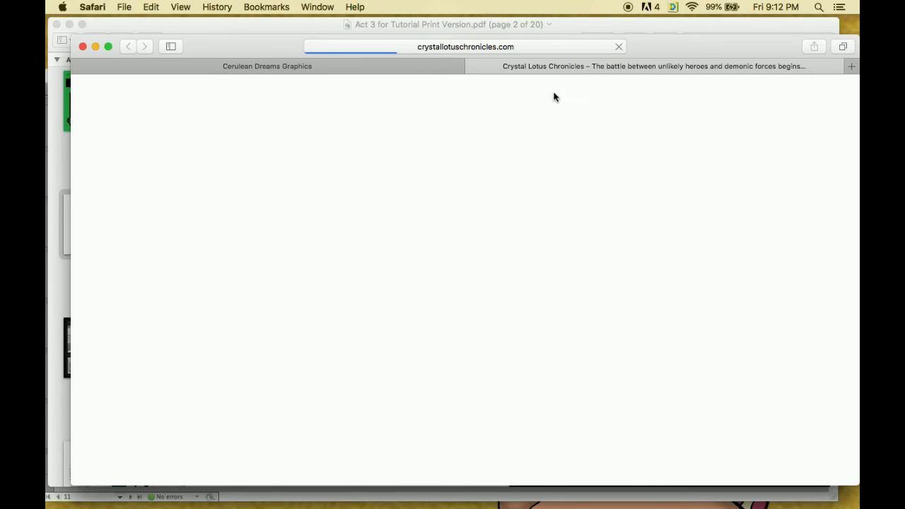
scroll(522, 162, "down", 5)
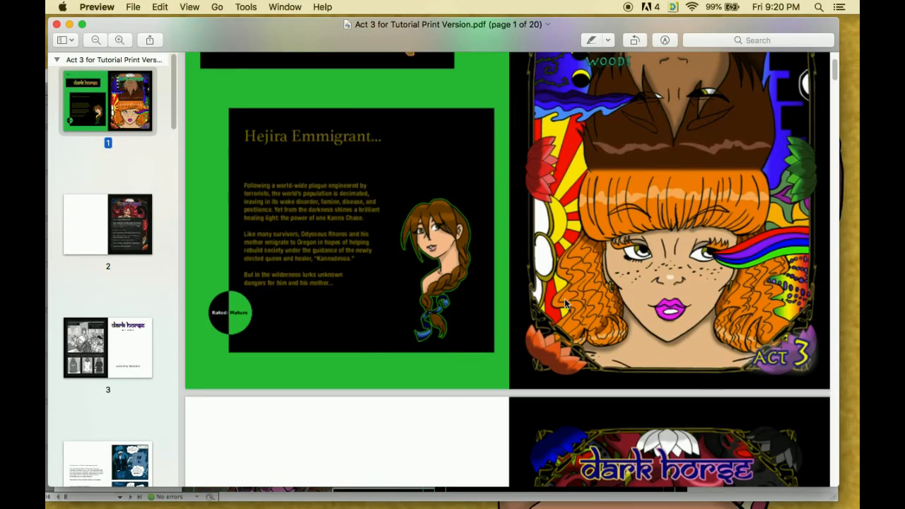
scroll(564, 298, "down", 15)
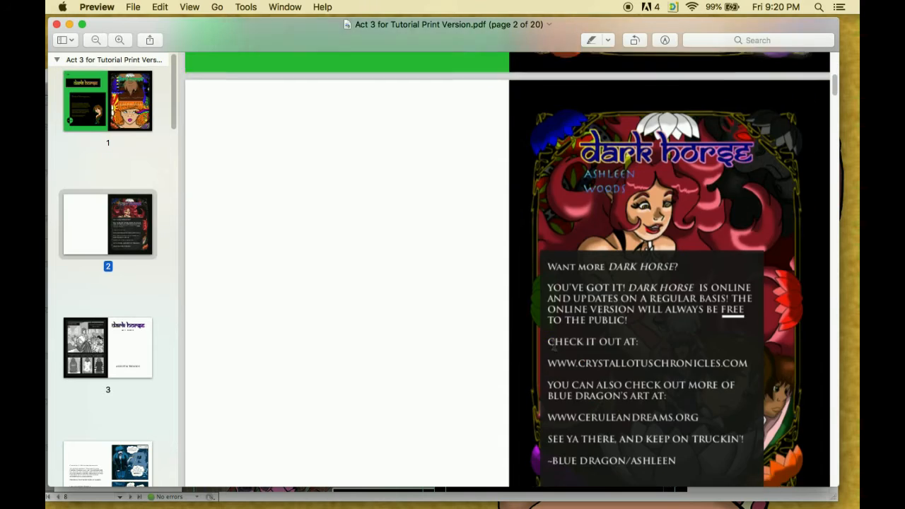
Review the exported PDF's spreads from page 2 through page 20, checking the comic pages, and close the PDF
scroll(572, 354, "down", 4)
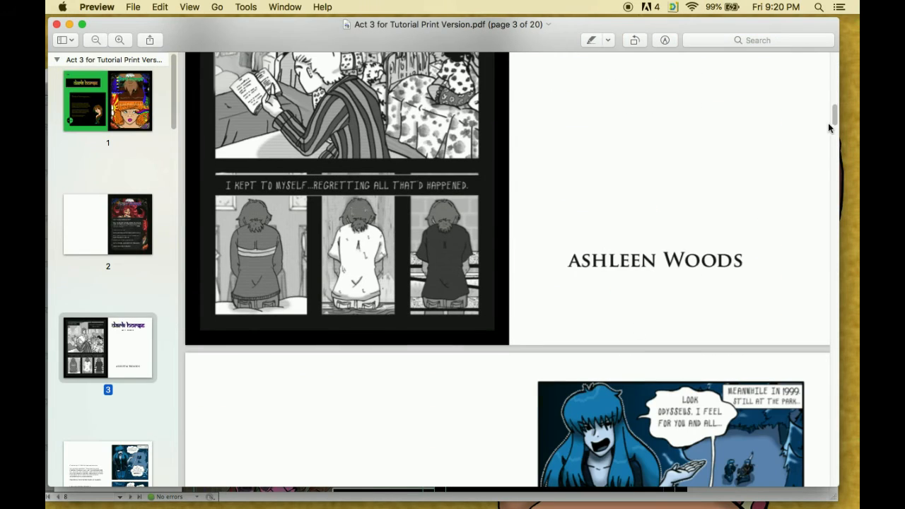
left_click_drag(834, 117, 822, 193)
scroll(839, 175, "down", 2)
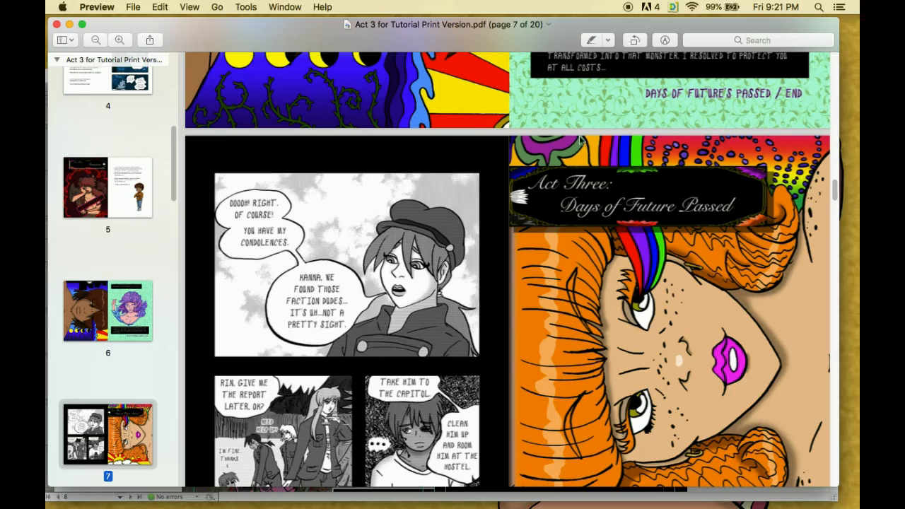
scroll(733, 227, "down", 15)
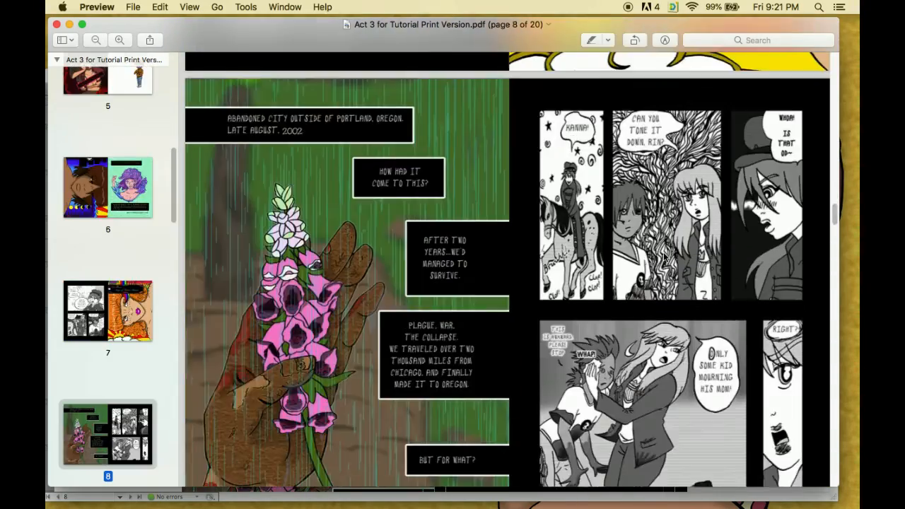
scroll(663, 258, "down", 20)
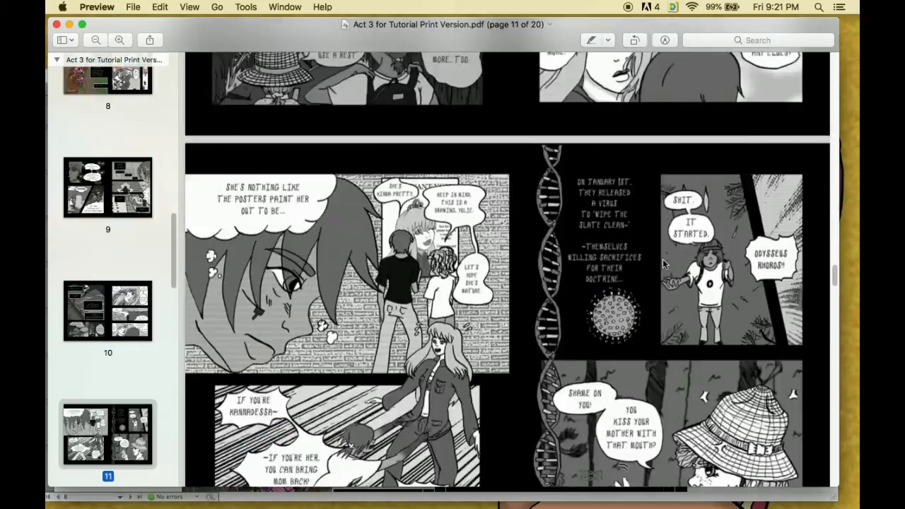
scroll(663, 265, "down", 20)
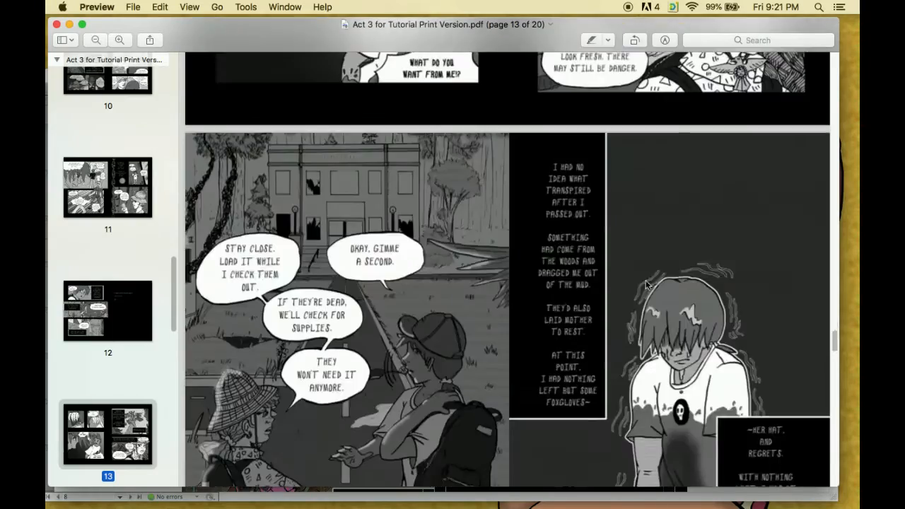
scroll(627, 296, "down", 20)
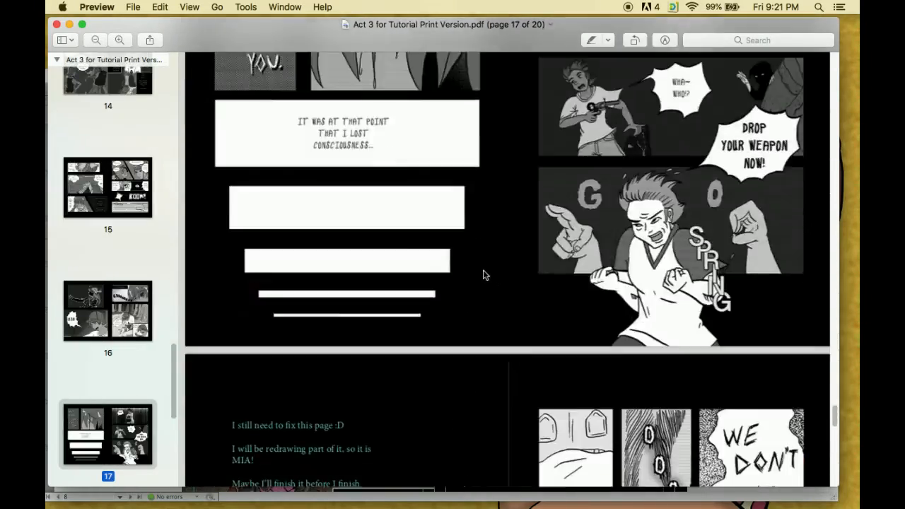
scroll(478, 279, "down", 12)
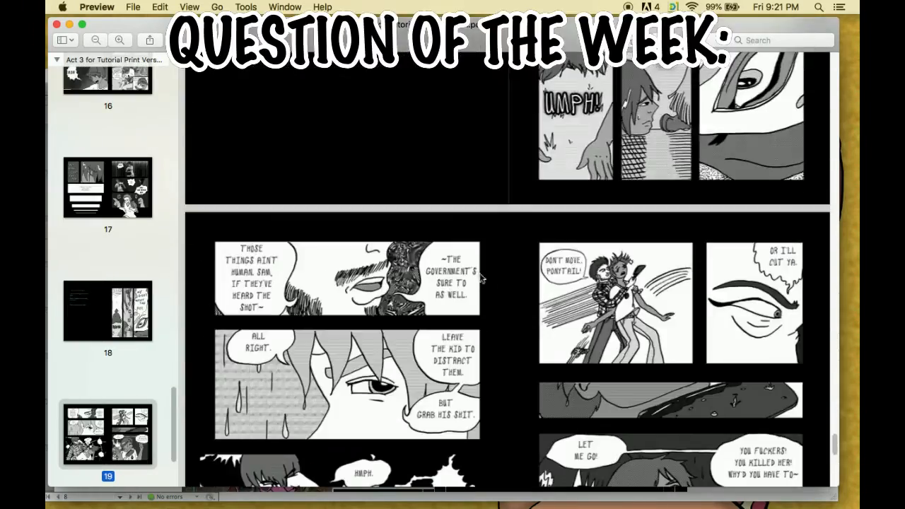
scroll(493, 200, "down", 15)
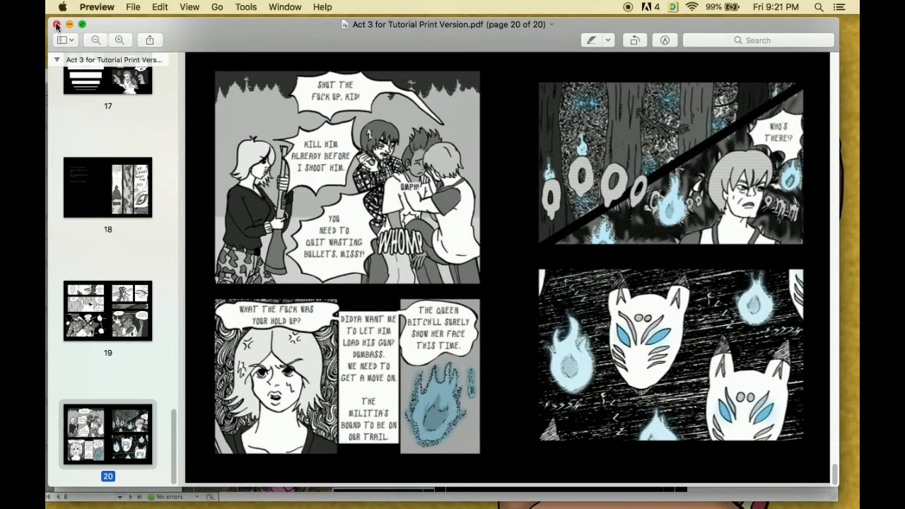
left_click(57, 24)
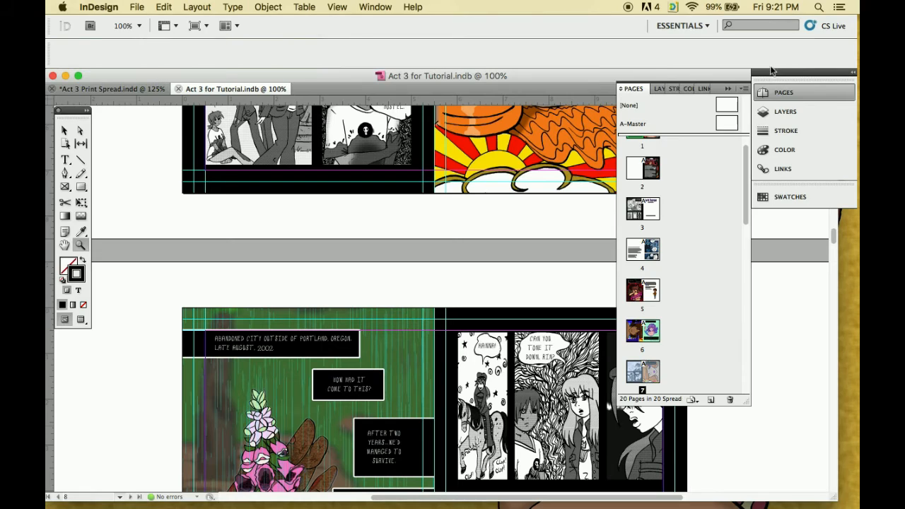